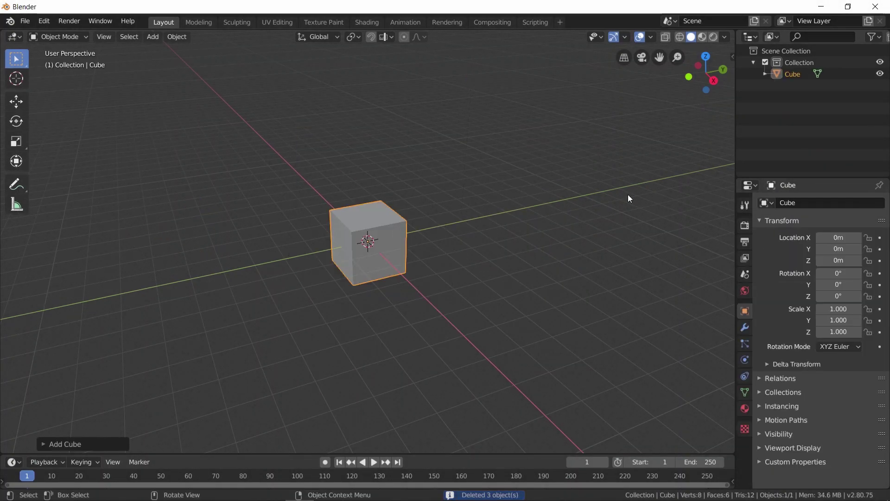
Finish setting the cube's dimensions to 4 m × 12 m × 4 m and start moving it up along Z.
key("Tab")
type("4")
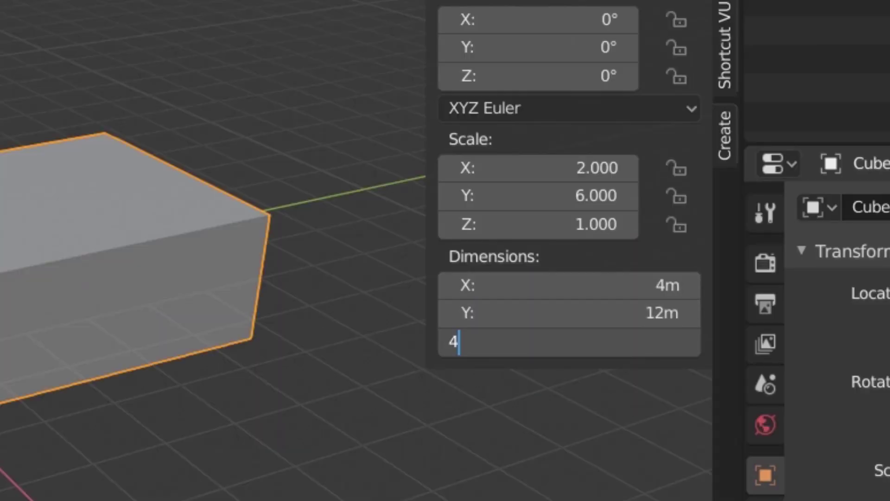
key("Return")
key("g")
key("z")
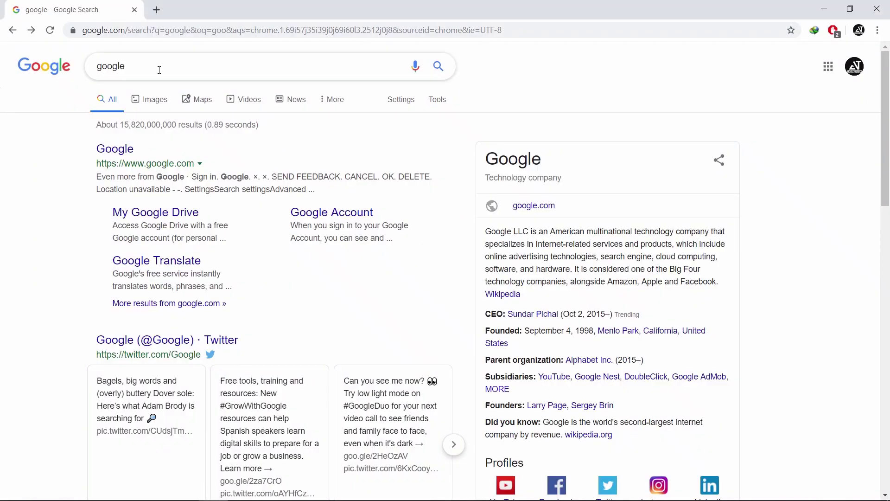
Go to textures.com from the web search and search it for 'container'.
key("Return")
scroll(176, 231, "down", 1)
left_click(163, 324)
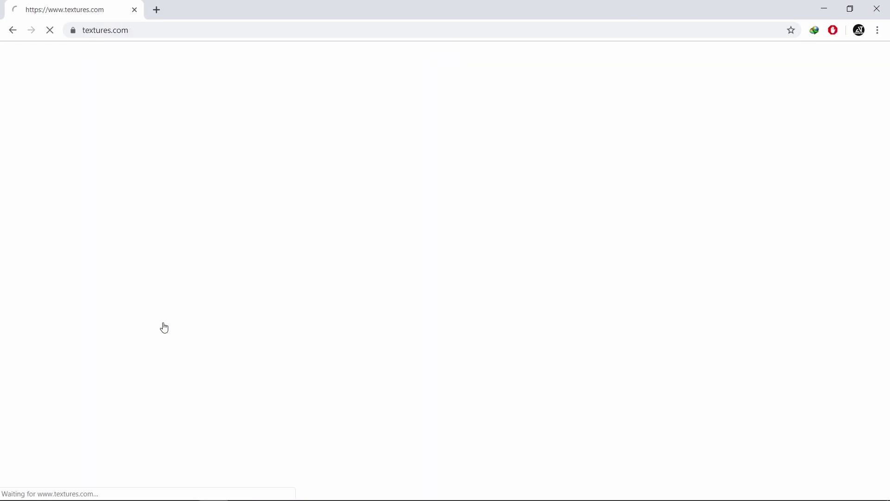
type("container")
left_click(112, 110)
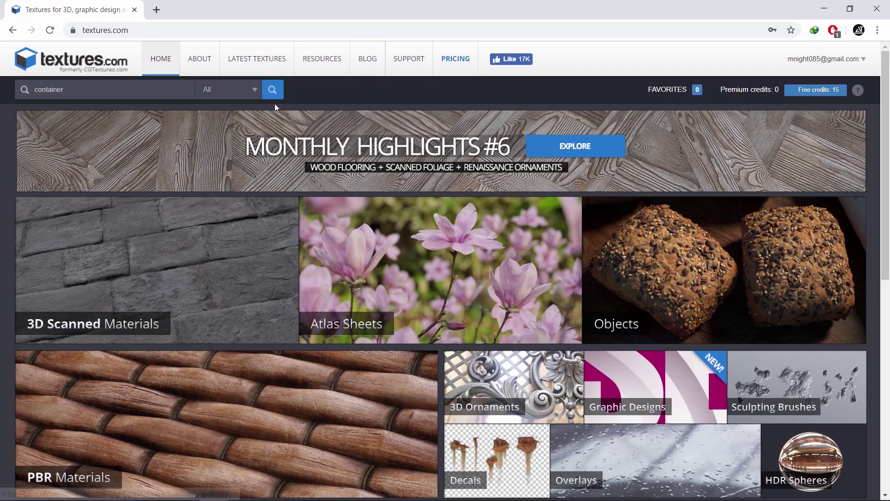
left_click(272, 91)
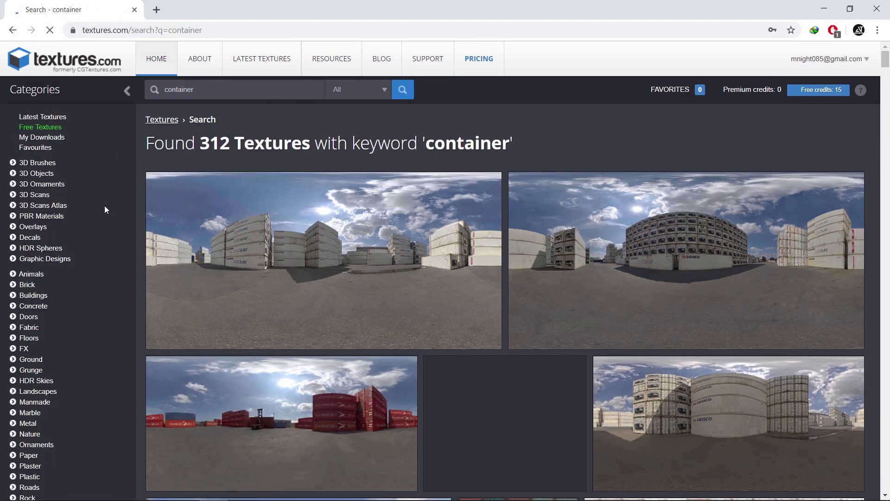
Scroll the container results and open a rusty container texture's download page.
scroll(104, 205, "down", 10)
scroll(104, 205, "down", 2)
scroll(103, 205, "down", 5)
scroll(248, 221, "down", 5)
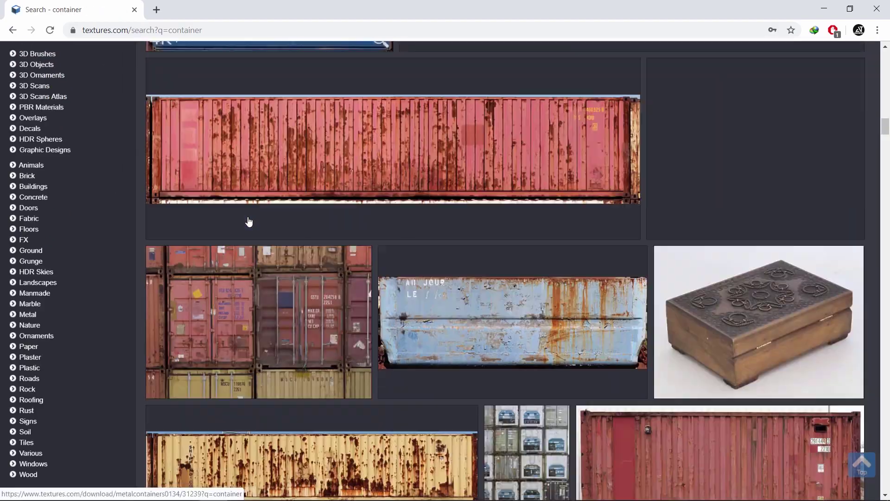
scroll(248, 222, "down", 3)
left_click(283, 269)
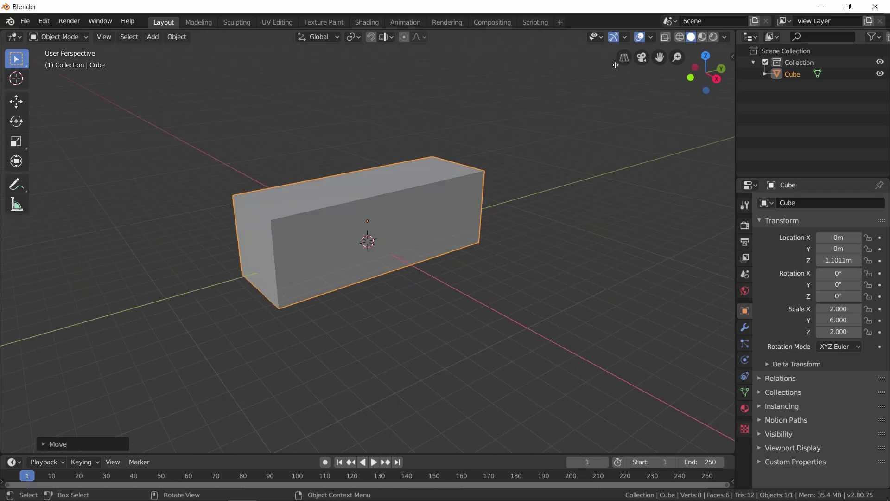
Split the 3D view and turn the new area into a Shader Editor.
left_click_drag(731, 31, 452, 139)
left_click(459, 37)
left_click(482, 79)
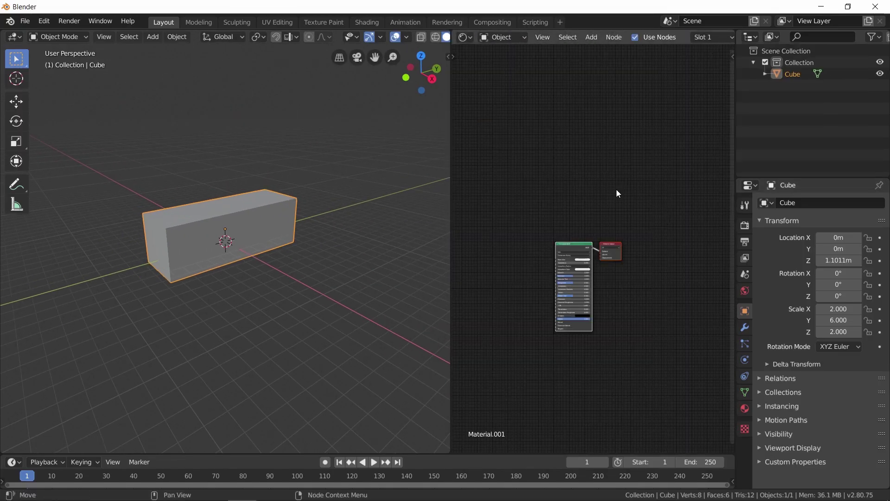
key("Home")
Add an Image Texture node loaded with the downloaded container image.
key("shift+a")
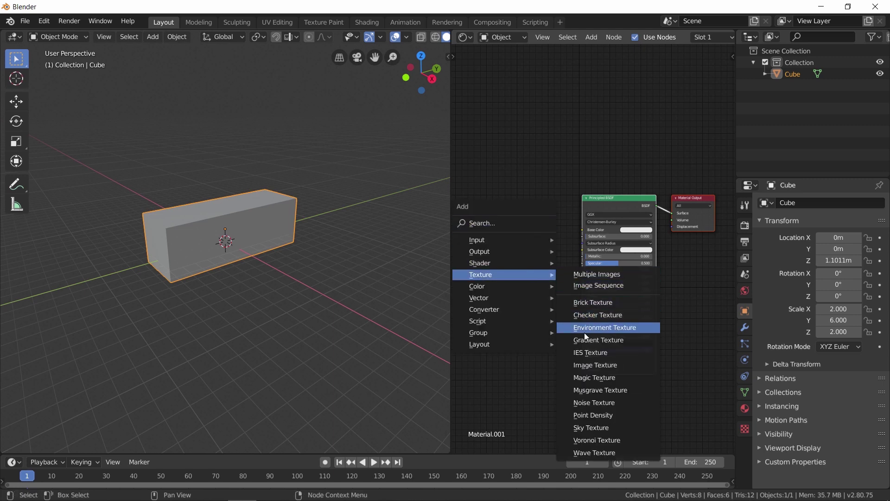
left_click(588, 365)
left_click(555, 221)
left_click(512, 231)
left_click(33, 211)
left_click(122, 37)
double_click(772, 124)
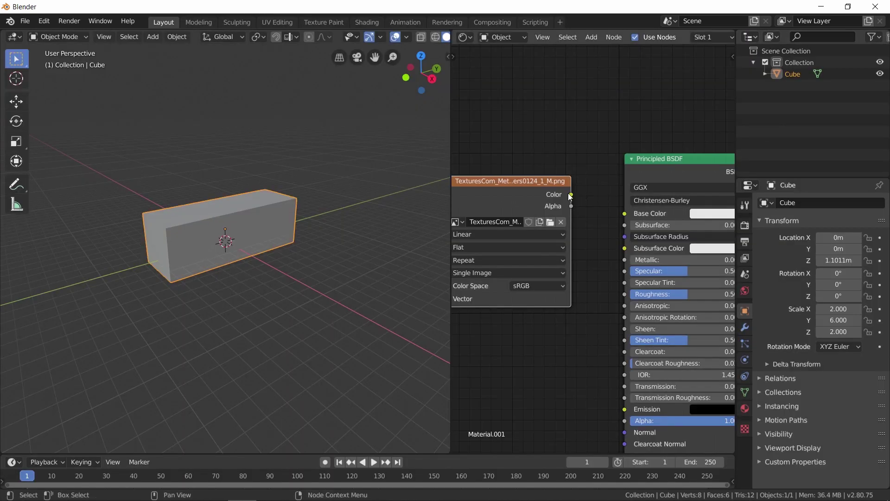
Preview the textured box in rendered shading.
left_click(244, 324)
scroll(244, 324, "up", 4)
scroll(290, 238, "down", 4)
middle_click_drag(290, 238, 282, 241)
key("z")
left_click(293, 216)
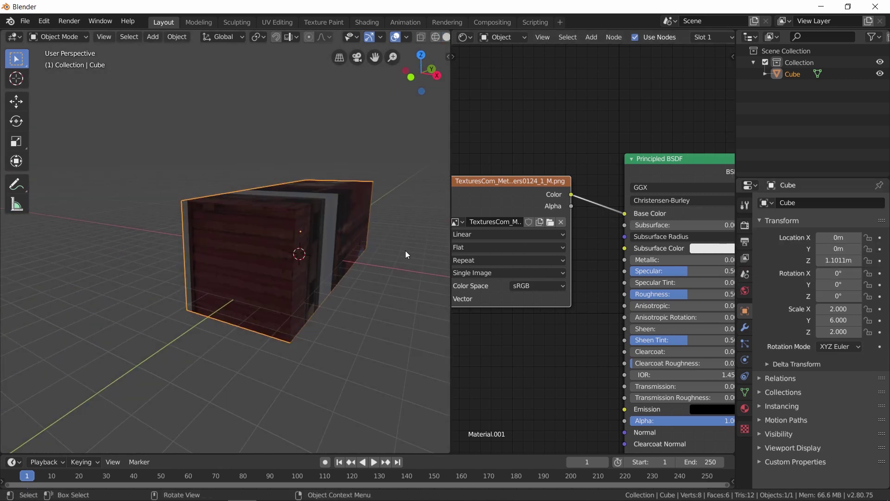
Split the node area and make the lower half an Image Editor.
mouse_move(450, 427)
left_mouse_down()
mouse_move(401, 428)
mouse_move(403, 238)
left_mouse_up()
left_click(414, 239)
left_click(435, 306)
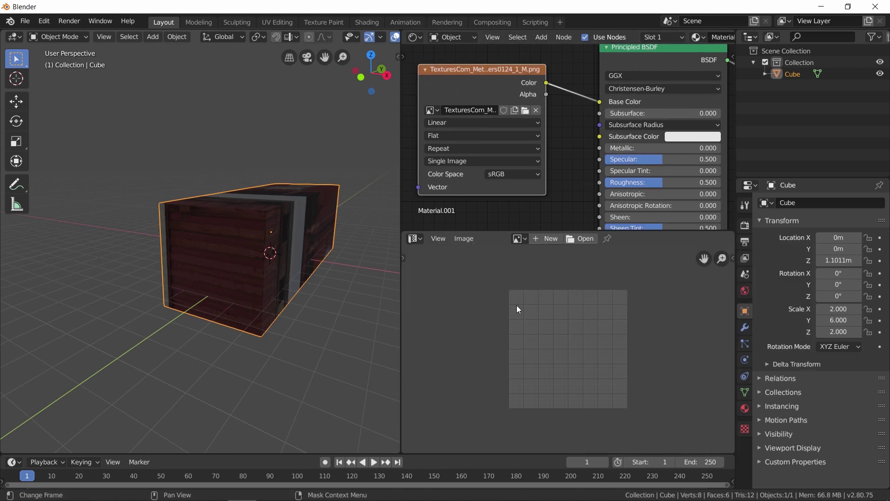
Smart UV Project the whole box in Edit Mode.
key("Tab")
key("u")
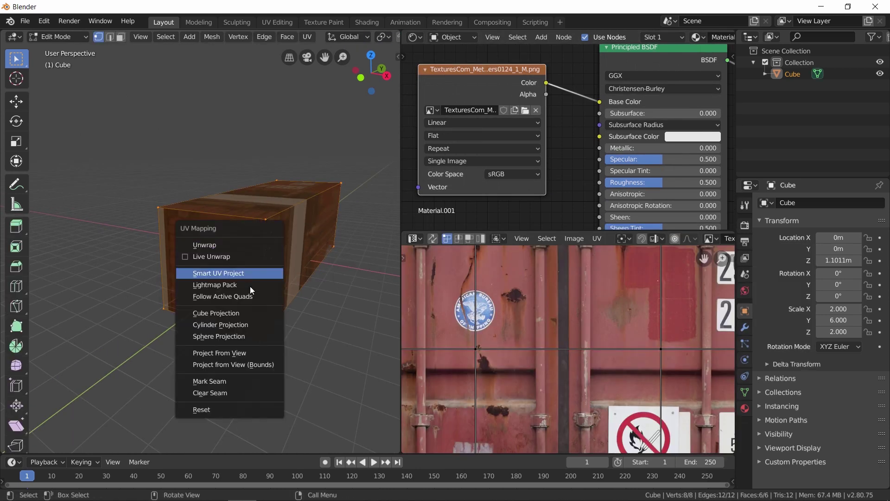
left_click(260, 325)
Select the front face and Project From View while facing it straight on.
key("alt+a")
key("3")
left_click(209, 252)
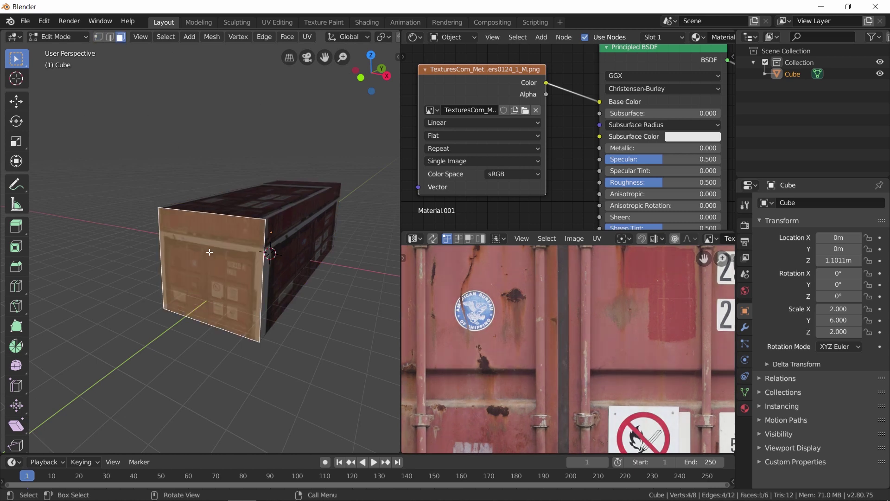
left_click(165, 223)
key("u")
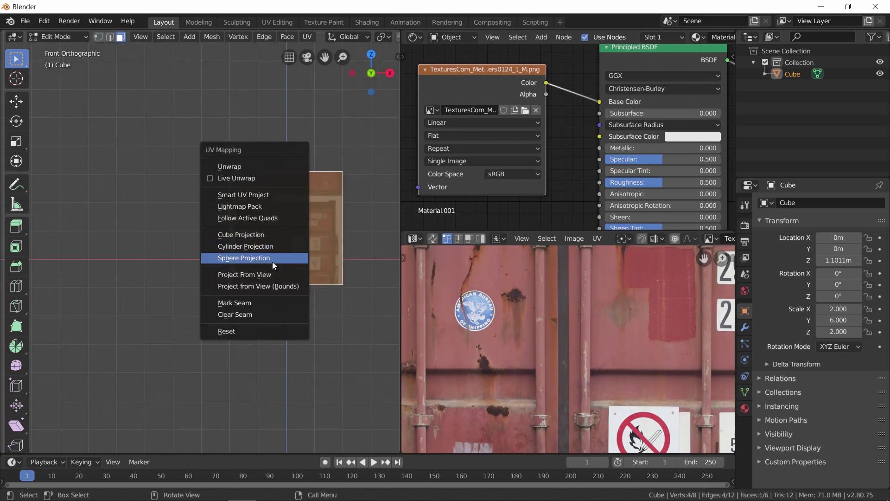
left_click(260, 271)
scroll(517, 275, "down", 4)
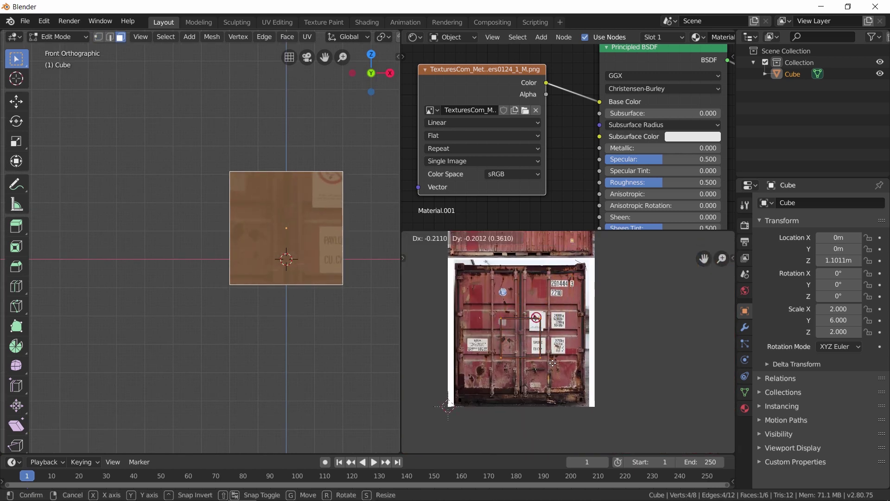
left_click(556, 357)
Scale and move the front face's UVs over the doors, rotate them 180°, and inspect.
key("s")
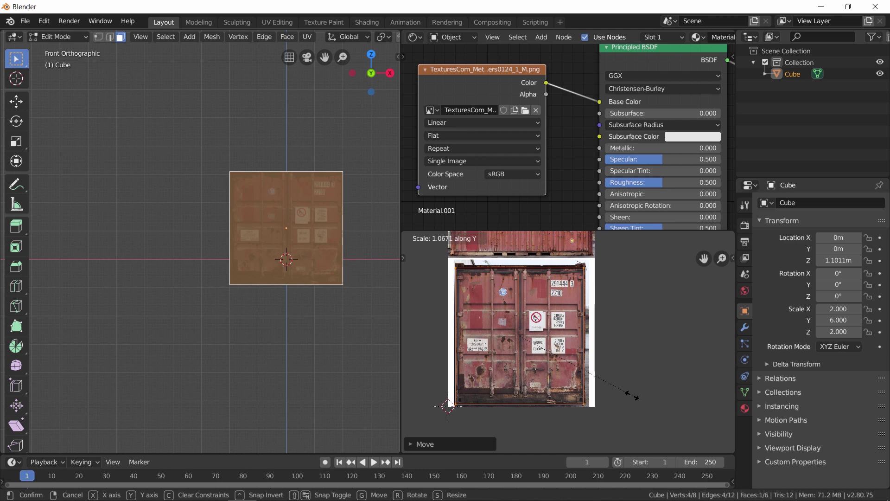
key("g")
left_click(633, 399)
scroll(332, 230, "up", 2)
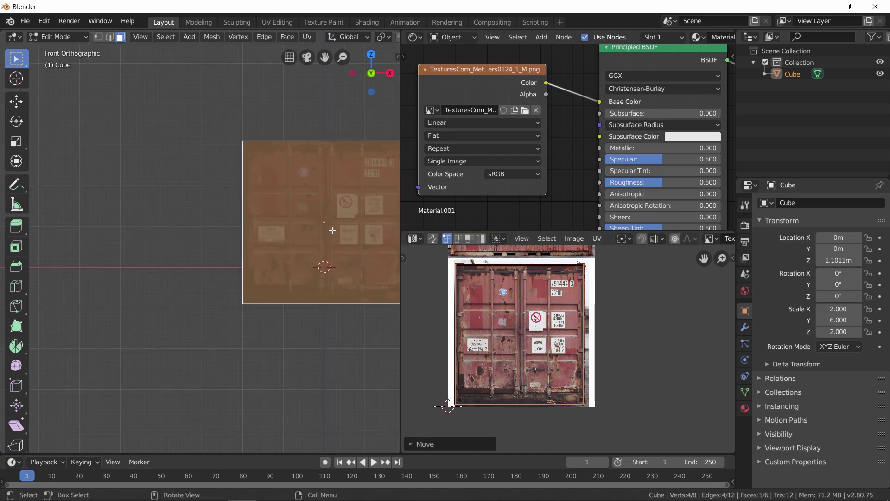
scroll(539, 343, "down", 1)
type("r180")
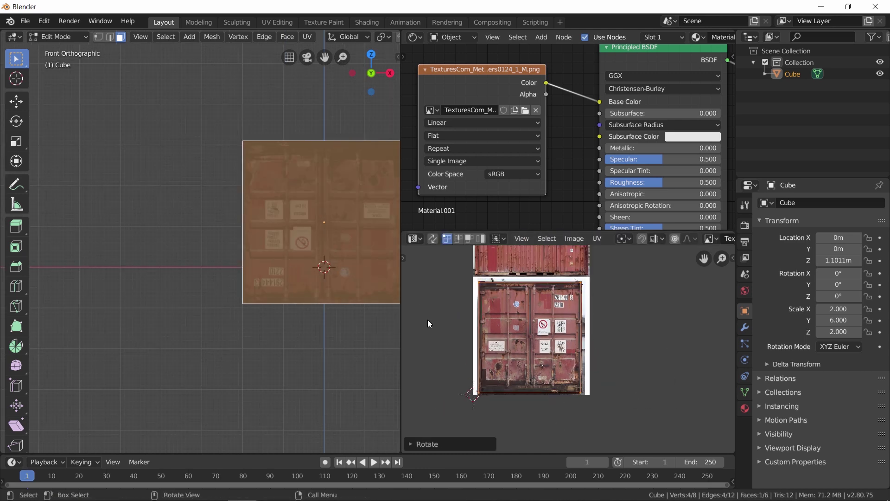
key("Tab")
middle_click_drag(347, 280, 169, 277)
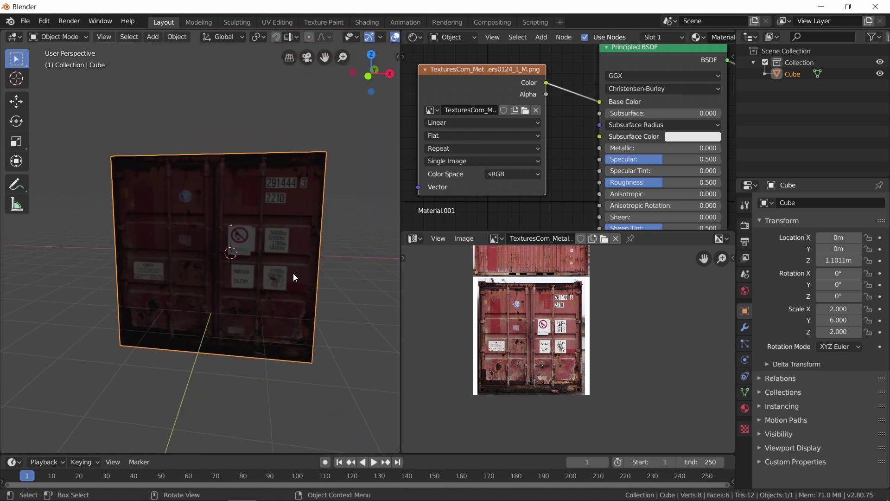
Project the back face's UVs from a straight-on back view.
key("Tab")
key("ctrl+KP_1")
key("u")
left_click(195, 225)
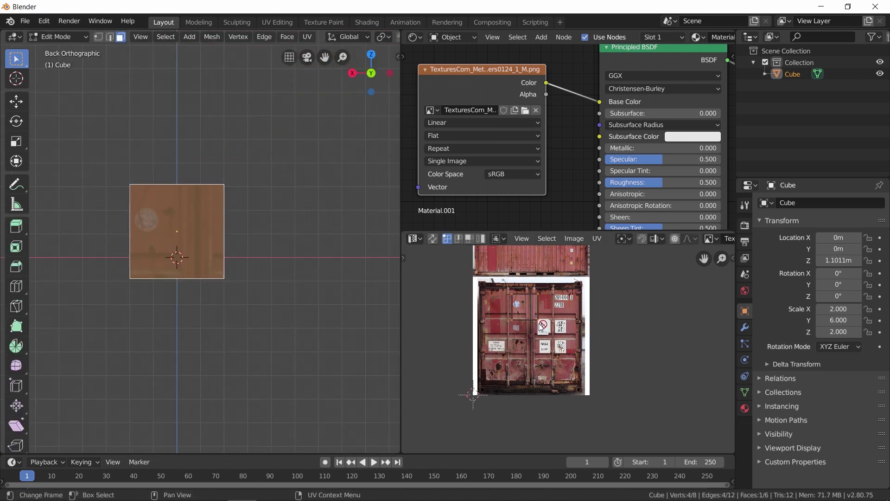
Scale and move the back face's UVs onto the doors, then orbit to inspect.
key("s")
left_click(584, 336)
key("g")
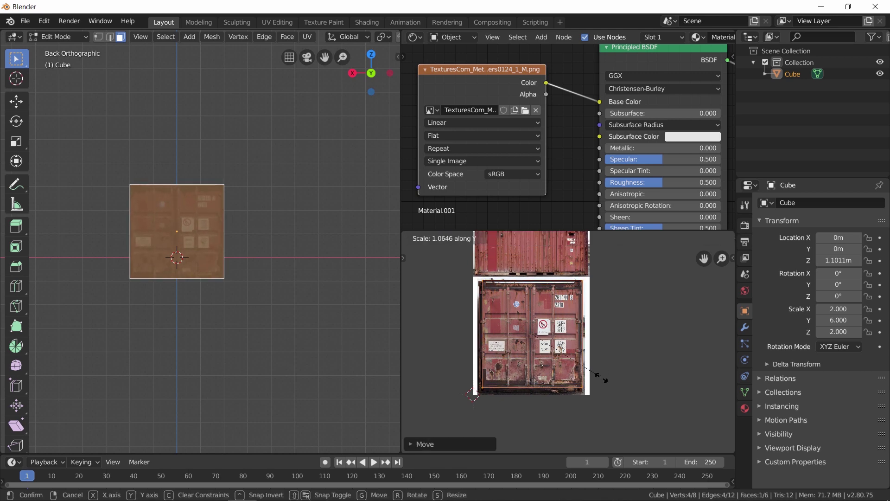
key("s")
key("g")
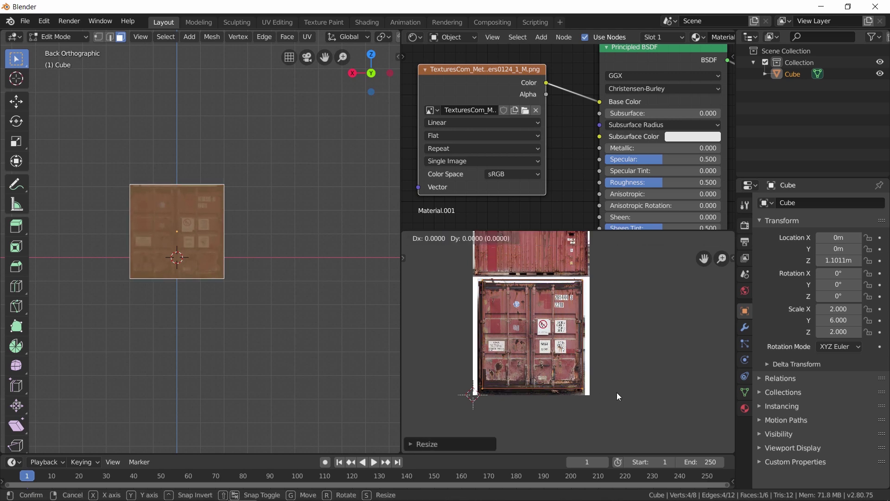
key("Tab")
mouse_move(195, 232)
middle_mouse_down()
mouse_move(251, 250)
mouse_move(146, 251)
middle_mouse_up()
scroll(186, 240, "down", 3)
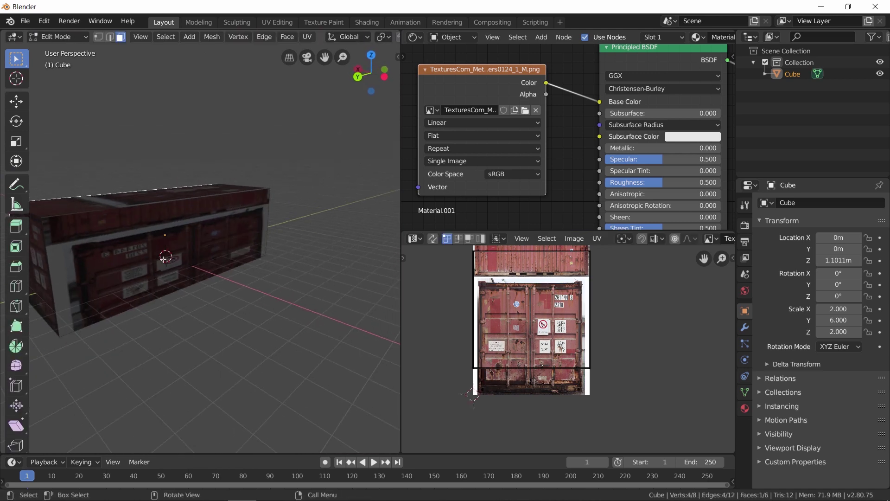
Select the long side face and box-select all its UV corners.
key("Tab")
middle_click_drag(155, 244, 204, 259)
left_click(199, 287)
scroll(602, 325, "down", 2)
key("b")
left_click_drag(482, 273, 625, 382)
scroll(581, 346, "up", 3)
scroll(579, 344, "down", 1)
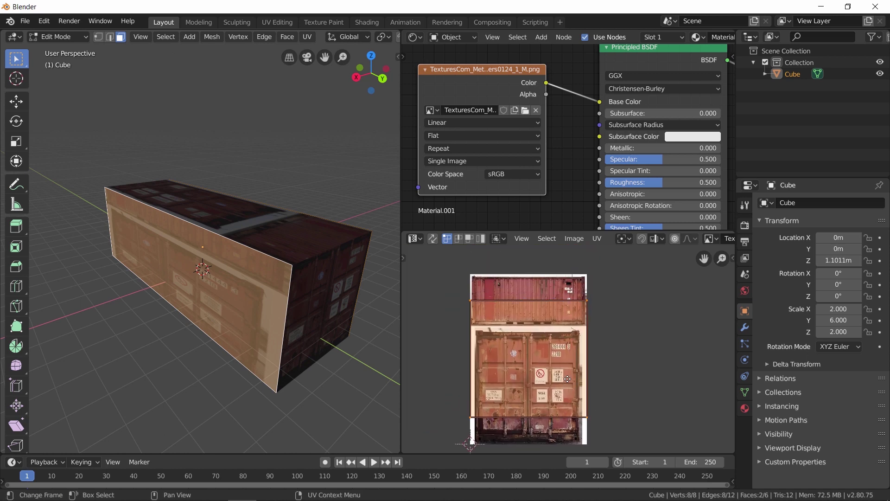
Scale the side face's UVs along Y and shift them onto the container side image.
key("s")
key("y")
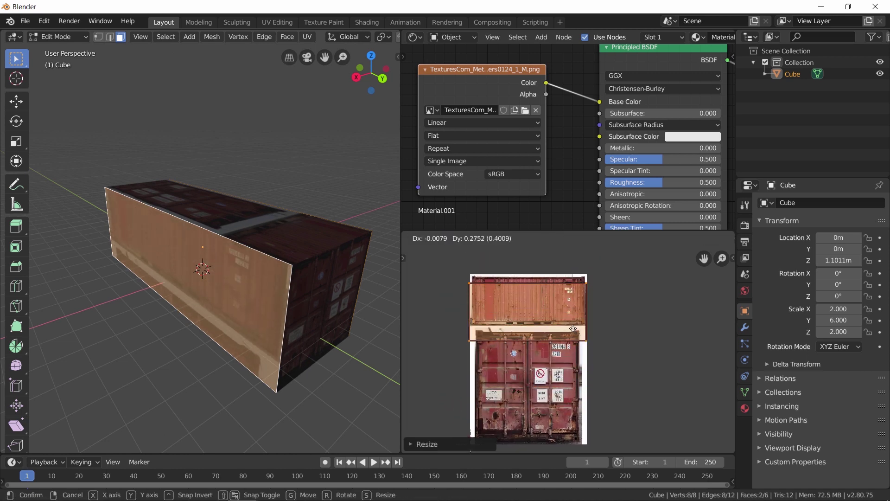
scroll(578, 318, "up", 2)
scroll(593, 347, "up", 1)
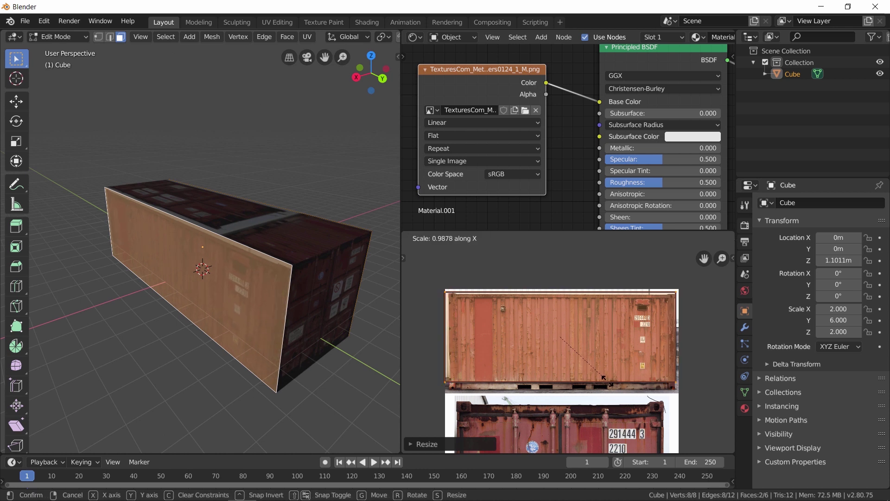
key("g")
key("s")
key("y")
key("g")
key("y")
key("Escape")
key("Tab")
mouse_move(304, 357)
middle_mouse_down()
mouse_move(297, 289)
mouse_move(192, 296)
middle_mouse_up()
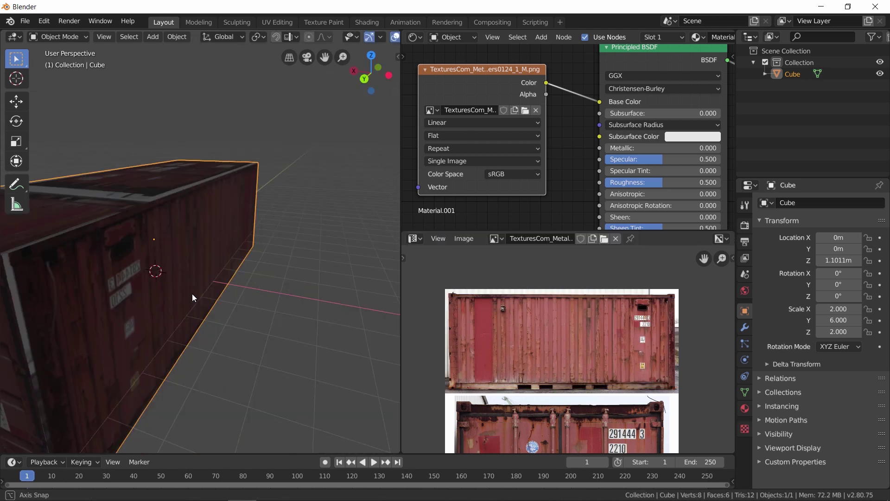
Check the UV options in Edit Mode, then orbit to view the top of the box.
scroll(202, 277, "up", 3)
key("Tab")
right_click(563, 274)
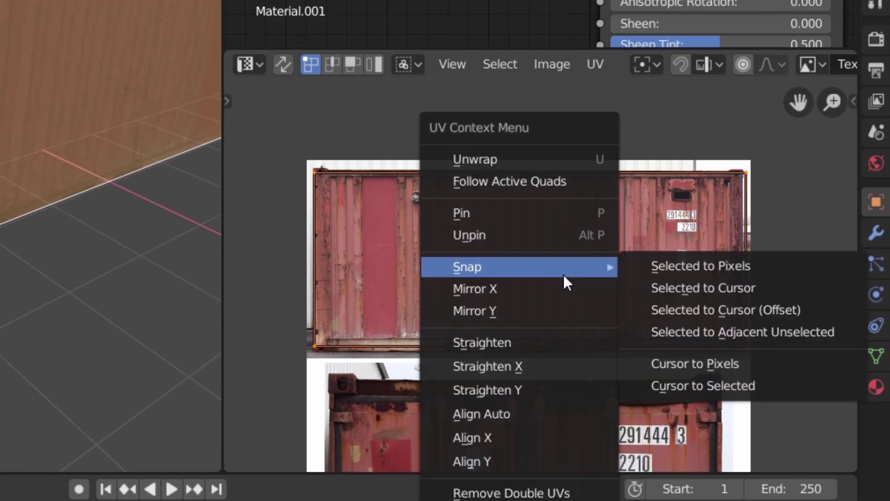
key("Escape")
key("Tab")
mouse_move(218, 278)
middle_mouse_down()
mouse_move(232, 303)
mouse_move(218, 283)
middle_mouse_up()
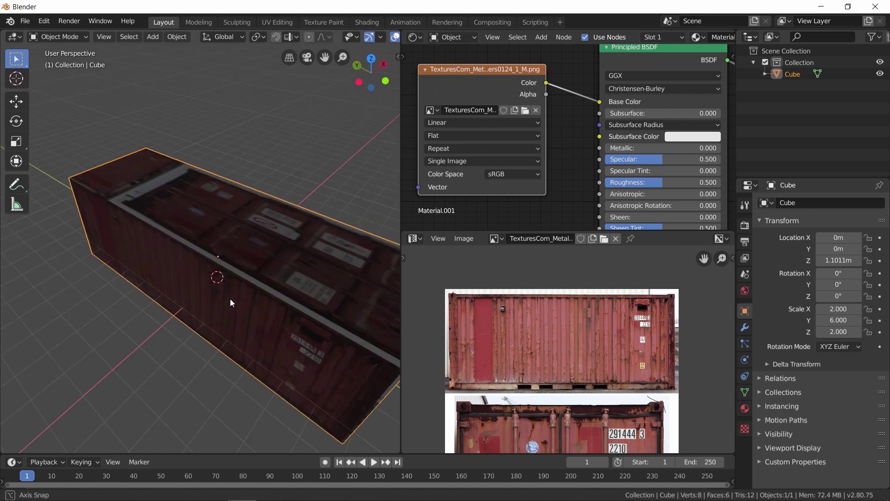
Move and scale the top face's UVs onto the container texture.
key("Tab")
scroll(607, 333, "down", 2)
key("g")
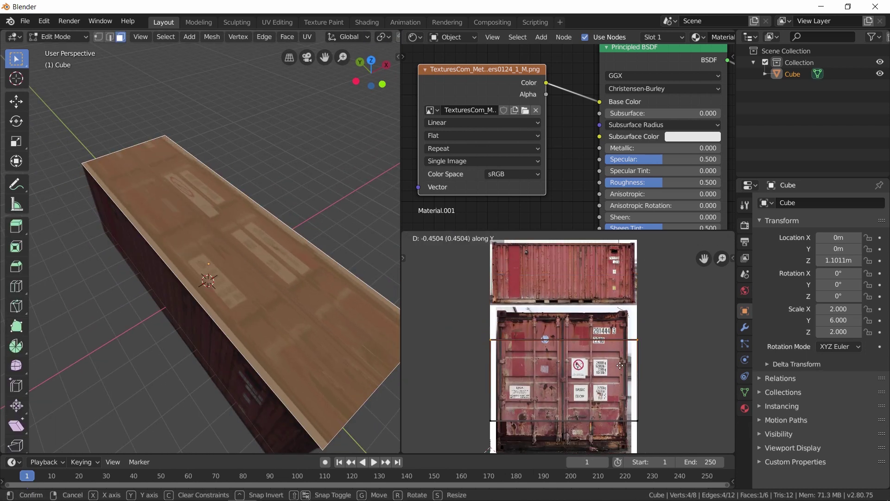
left_click(554, 394)
left_click(551, 421)
key("g")
key("s")
left_click(559, 287)
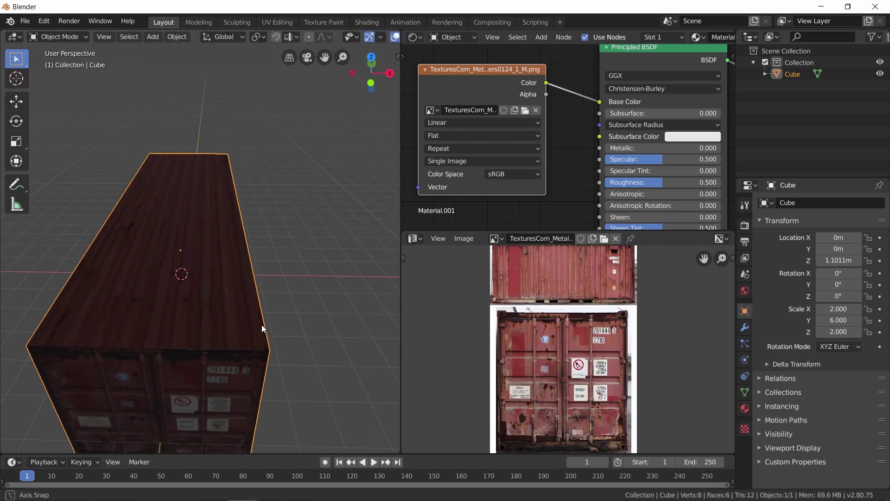
Check the top face texture, rescale its UVs, and leave Edit Mode.
middle_click_drag(261, 328, 326, 313)
scroll(497, 298, "up", 2)
scroll(556, 334, "up", 1)
key("s")
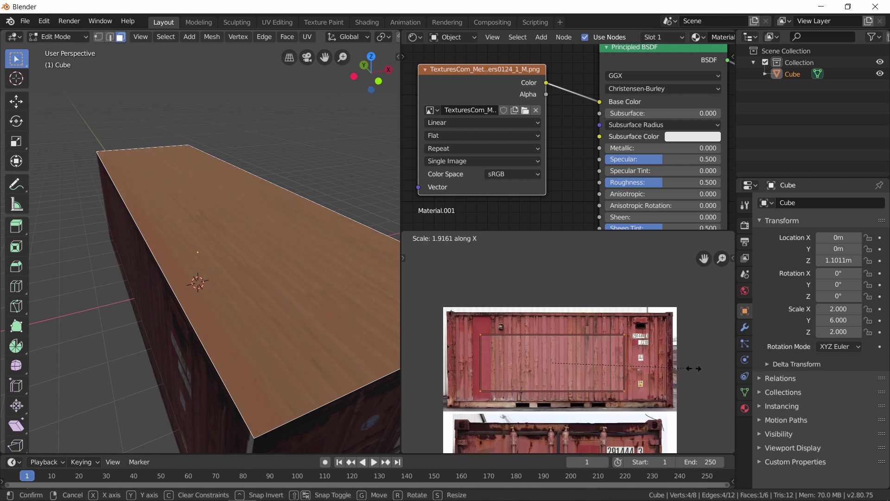
key("Tab")
scroll(199, 315, "down", 4)
scroll(231, 262, "up", 2)
mouse_move(179, 350)
middle_mouse_down()
mouse_move(232, 262)
mouse_move(223, 265)
middle_mouse_up()
Switch the viewport to a brighter shading preview while orbiting the container.
key("Tab")
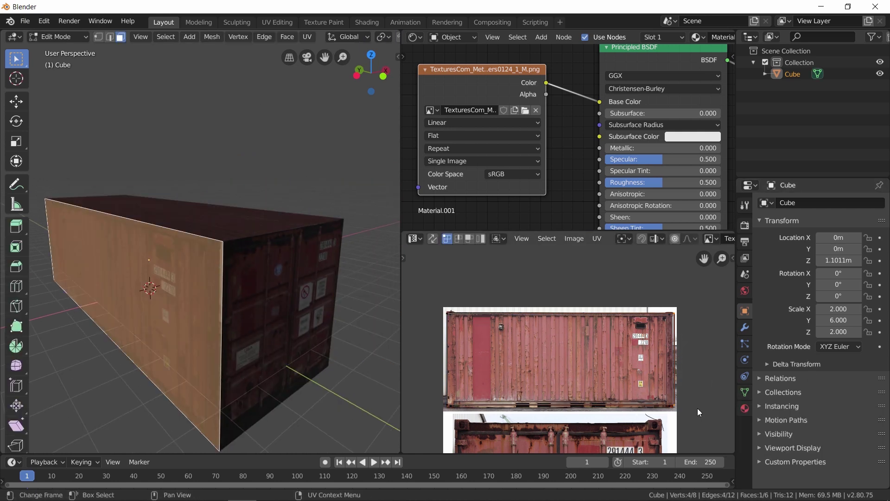
key("Escape")
key("Tab")
scroll(94, 313, "down", 3)
mouse_move(93, 313)
middle_mouse_down()
mouse_move(249, 321)
mouse_move(286, 285)
middle_mouse_up()
scroll(210, 316, "up", 3)
key("Tab")
key("z")
left_click(259, 321)
Orbit in Edit Mode to reveal and inspect the container's long side mapping.
scroll(259, 321, "up", 3)
middle_click_drag(259, 321, 279, 273)
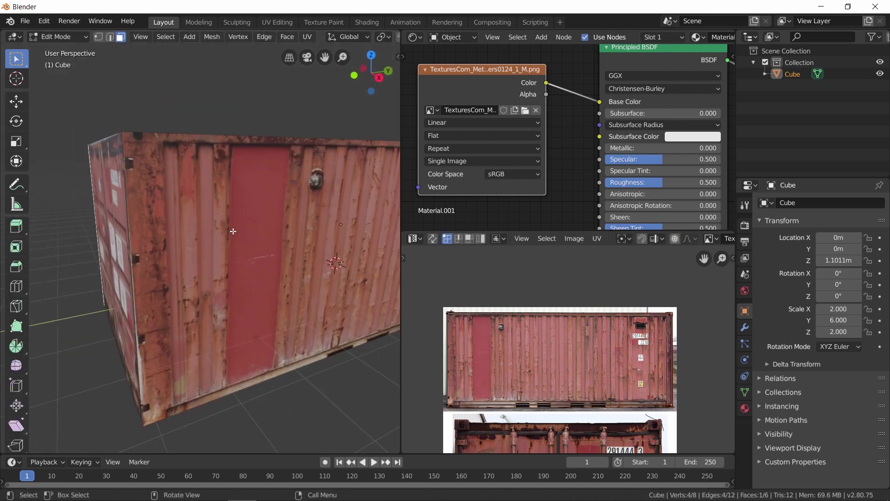
key("Tab")
key("Tab")
middle_click_drag(225, 146, 226, 230)
scroll(232, 226, "down", 2)
scroll(226, 231, "down", 2)
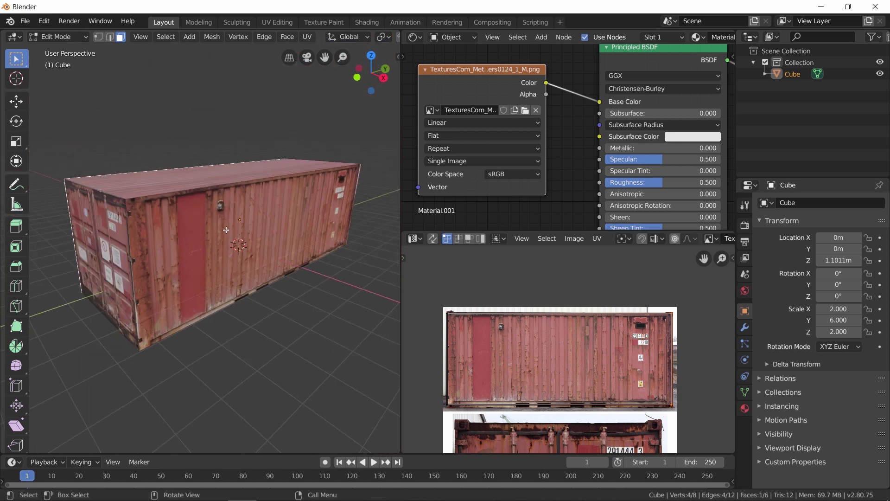
key("Escape")
key("grave")
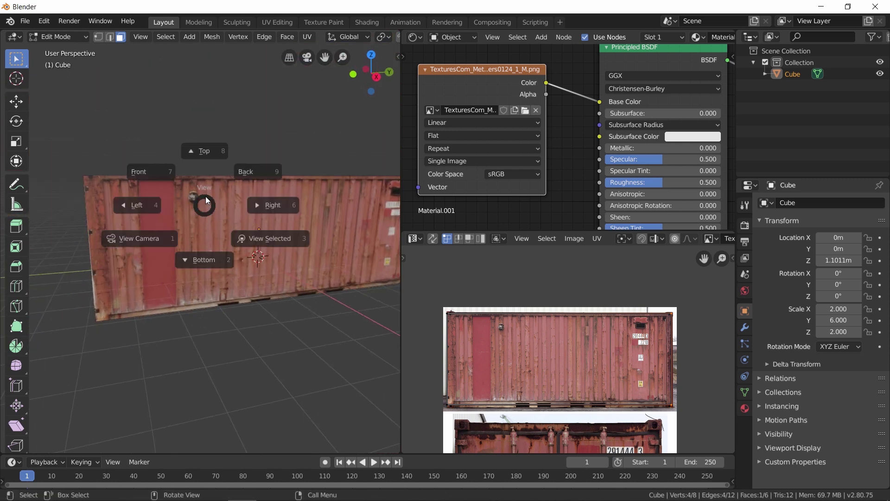
From the right side view, loop-cut the long wall with 51 vertical cuts plus one low horizontal cut.
left_click(258, 199)
middle_click_drag(260, 226, 262, 238, "shift")
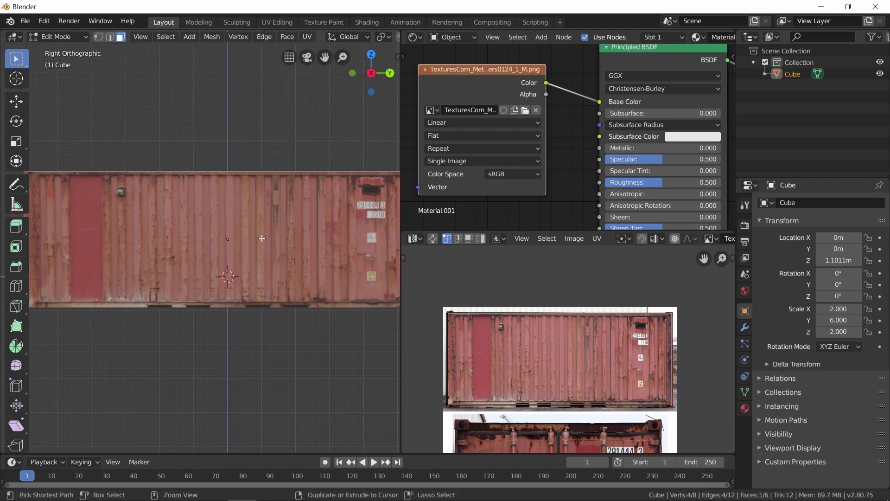
scroll(227, 170, "up", 7)
scroll(228, 170, "up", 7)
scroll(228, 170, "up", 7)
scroll(228, 170, "up", 6)
left_click(227, 170)
right_click(229, 171)
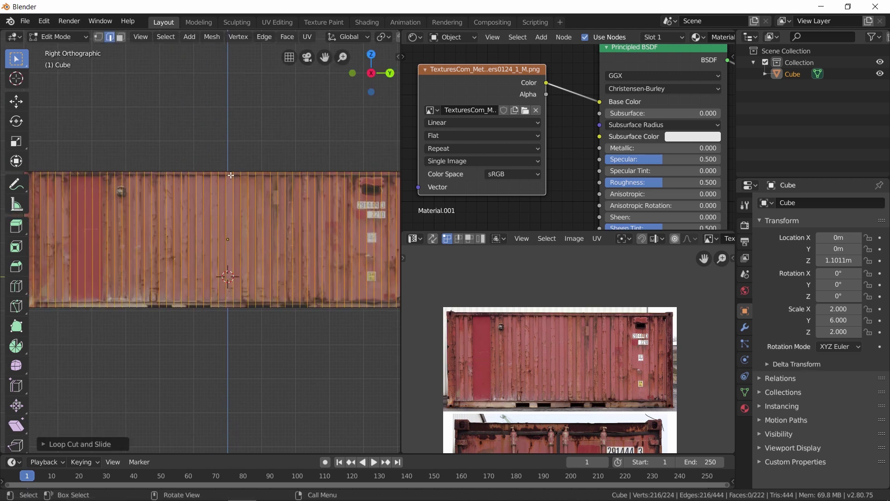
left_click_drag(350, 246, 351, 271)
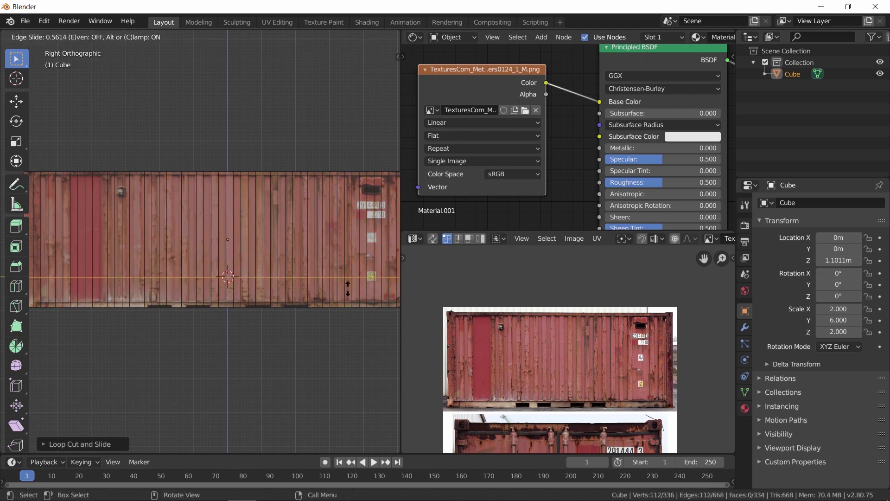
middle_click_drag(364, 192, 294, 196, "shift")
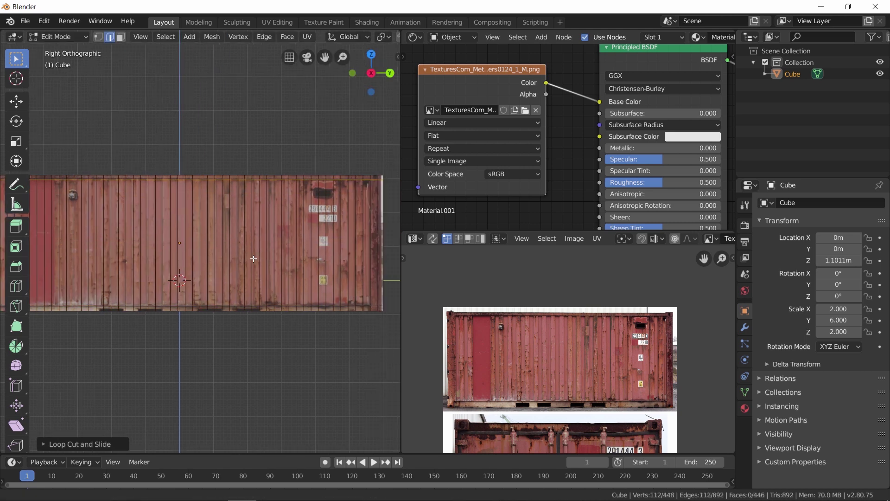
In face select mode, box-select the faces along the container's long side.
key("3")
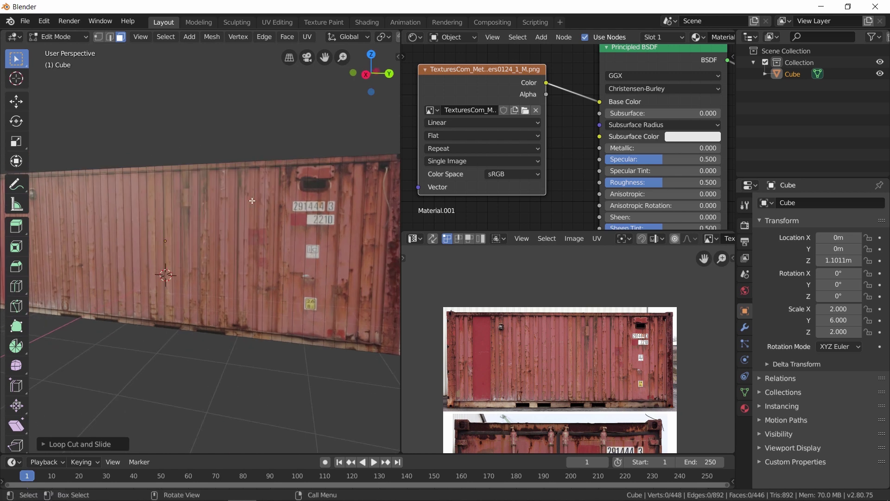
middle_click_drag(202, 133, 248, 198)
left_click_drag(341, 250, 165, 239)
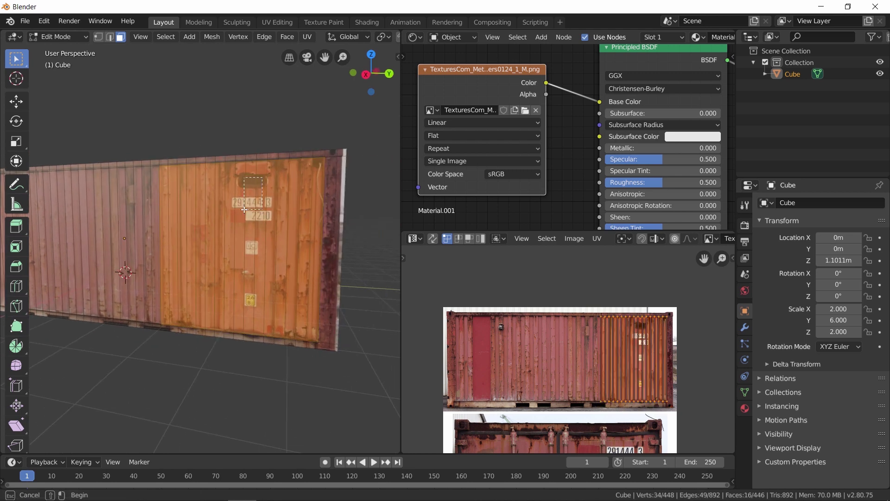
middle_click_drag(244, 210, 349, 224)
left_click_drag(134, 282, 134, 282, "shift")
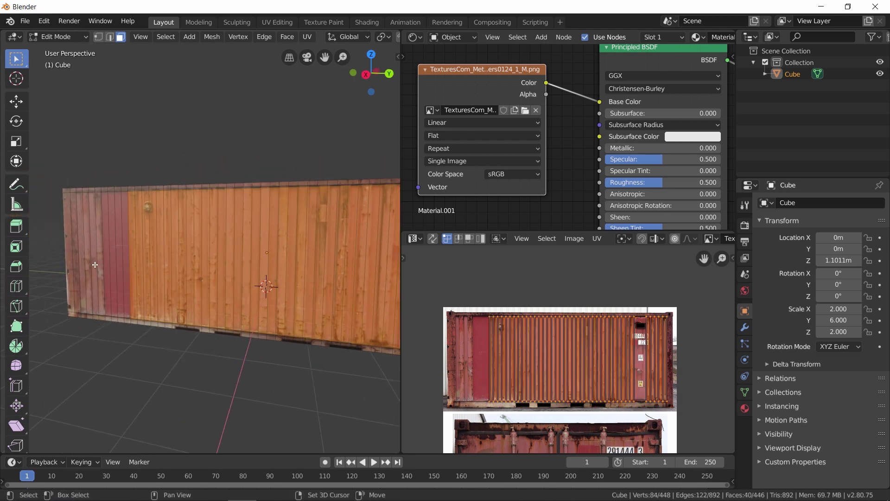
middle_click_drag(77, 260, 285, 261)
Extrude the selected side faces individually, inset them and push them along their normals.
key("alt+e")
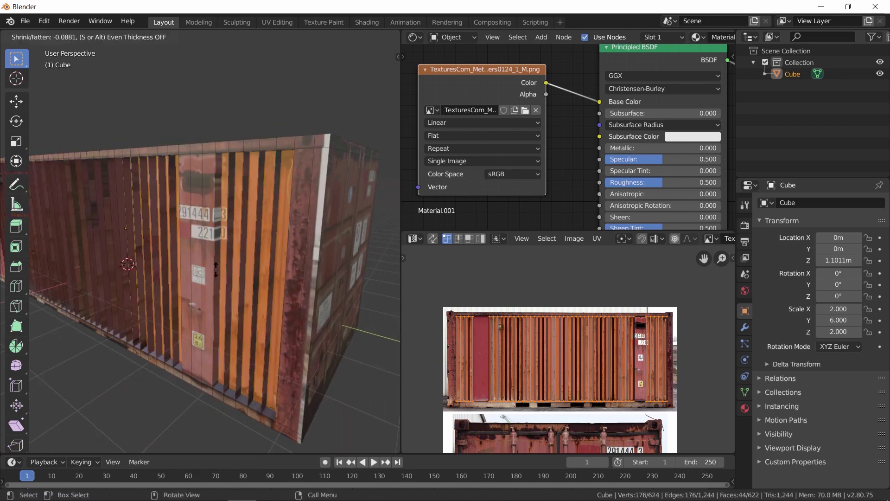
key("i")
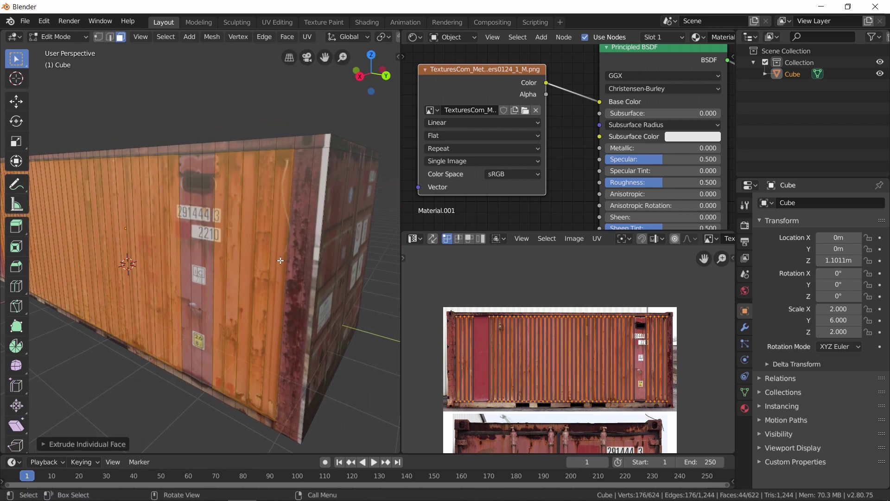
scroll(280, 261, "up", 3)
scroll(280, 260, "up", 3)
key("i")
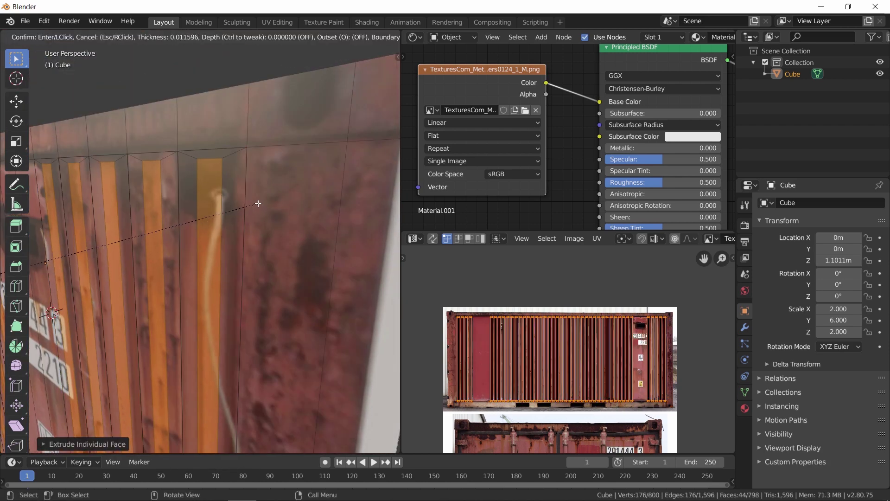
left_click(258, 203)
key("e")
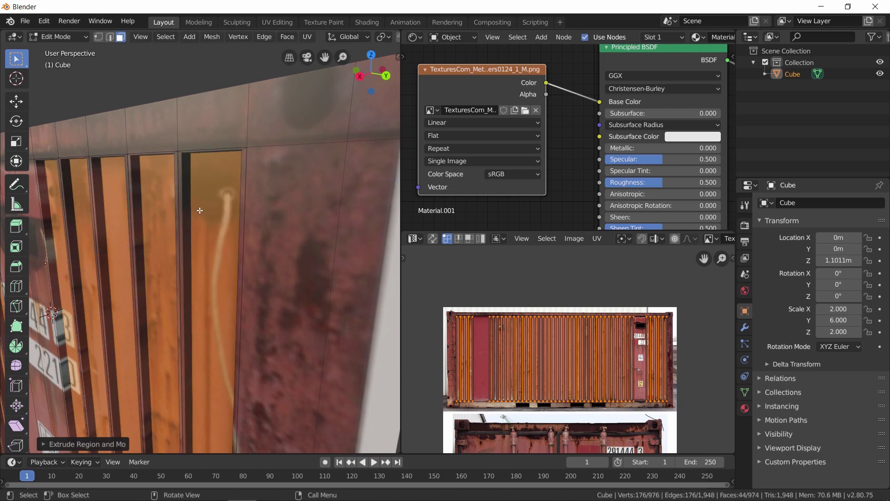
key("Tab")
scroll(188, 255, "down", 10)
mouse_move(188, 254)
middle_mouse_down()
mouse_move(239, 330)
mouse_move(138, 345)
mouse_move(148, 369)
mouse_move(237, 336)
middle_mouse_up()
scroll(249, 285, "up", 5)
Back in Edit Mode, select the vertical wall strips across the side.
key("Tab")
mouse_move(250, 285)
middle_mouse_down()
mouse_move(239, 278)
mouse_move(235, 294)
middle_mouse_up()
left_click(240, 278)
left_click_drag(235, 295, 100, 267, "shift")
mouse_move(142, 279)
middle_mouse_down()
mouse_move(121, 275)
mouse_move(269, 301)
mouse_move(309, 278)
middle_mouse_up()
Inset the strips leaving grooves, then extrude them outward into corrugated ridges and return to Object Mode.
key("i")
left_click(329, 275)
key("alt+e")
left_click(330, 273)
left_click(333, 274)
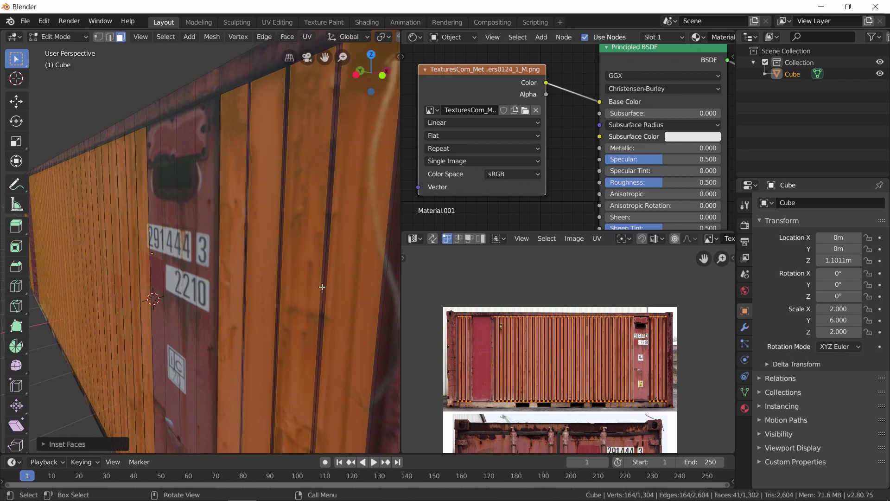
key("e")
left_click(329, 285)
key("Tab")
scroll(202, 275, "down", 5)
mouse_move(202, 275)
middle_mouse_down()
mouse_move(110, 286)
mouse_move(263, 273)
middle_mouse_up()
scroll(254, 266, "up", 2)
Select the roof from the top view and rotate its UV island 90 degrees.
key("Tab")
key("KP_7")
key("b")
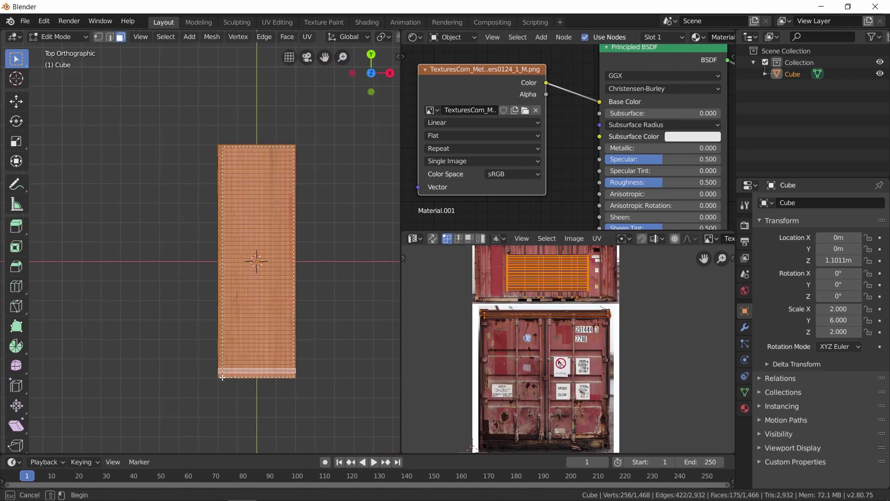
middle_click_drag(220, 374, 287, 324)
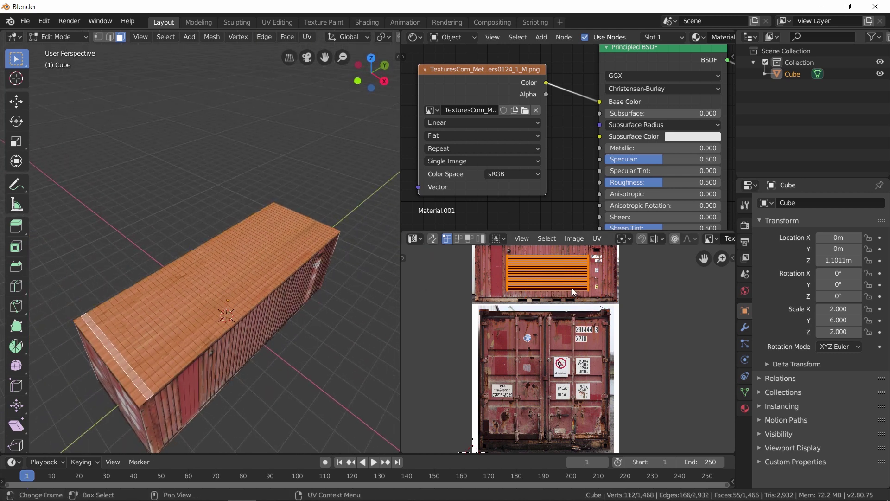
type("90")
scroll(621, 358, "up", 1)
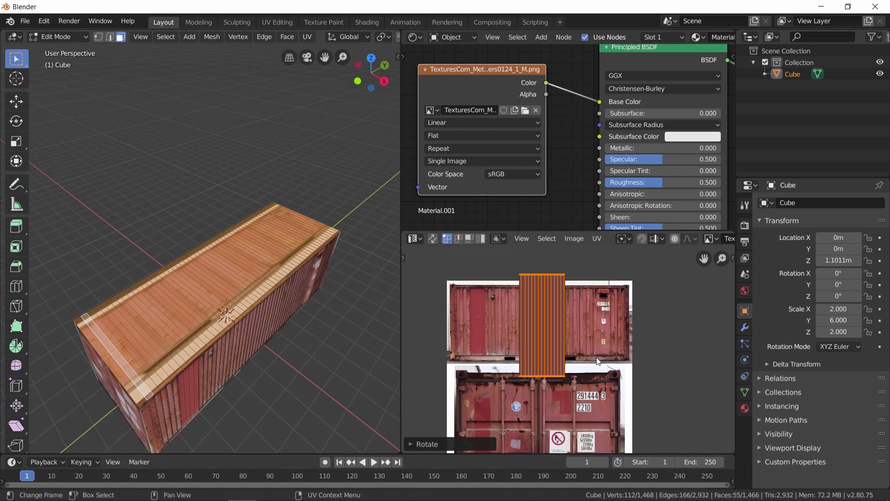
Scale the roof UV island along Y and X to stretch it over the corrugated side image.
key("s")
key("y")
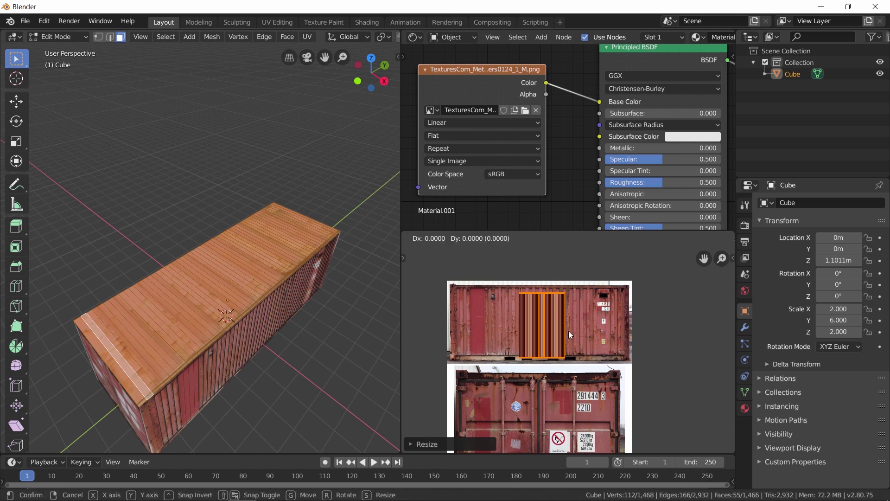
key("s")
key("x")
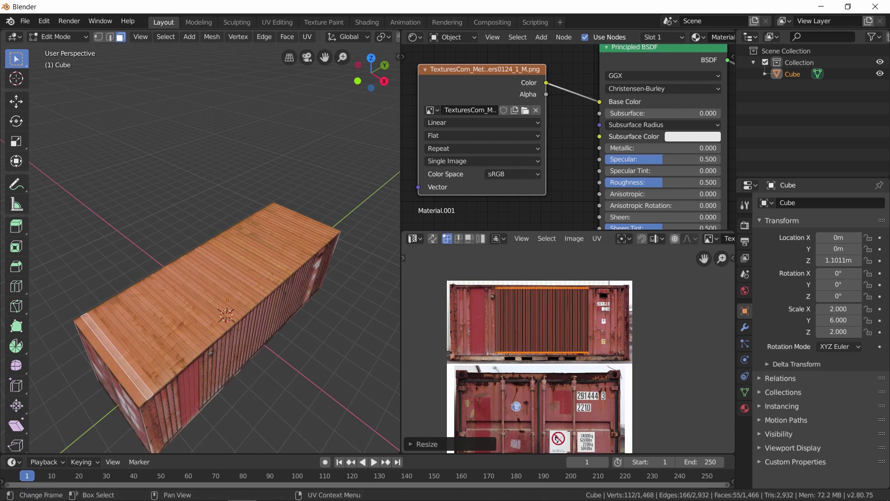
middle_click_drag(208, 279, 162, 278)
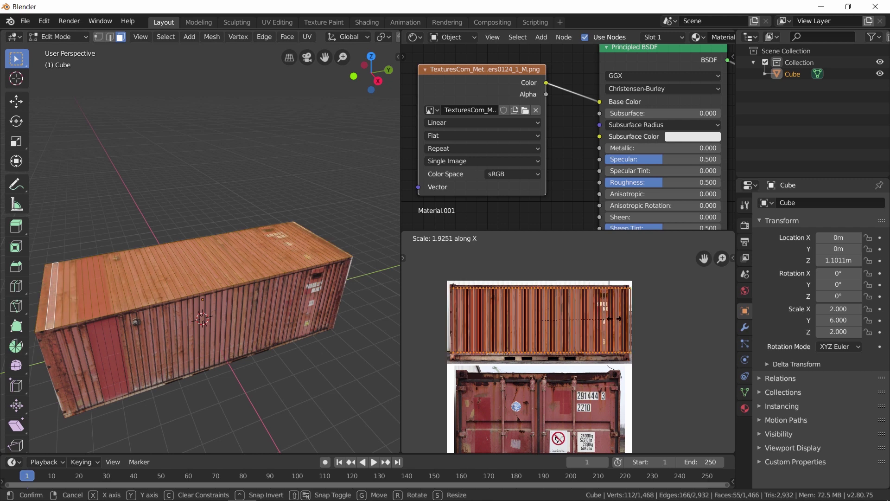
right_click(685, 362)
scroll(672, 343, "up", 2)
scroll(582, 297, "up", 1)
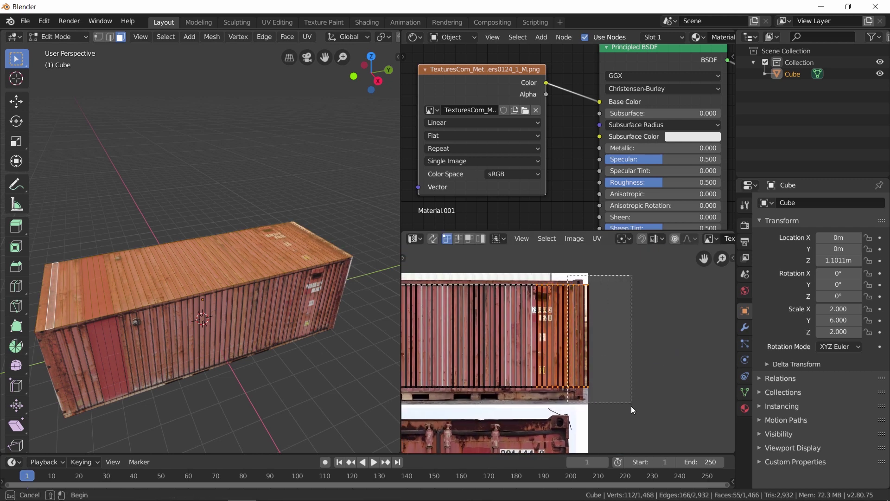
left_click(636, 393)
middle_click_drag(238, 313, 376, 258)
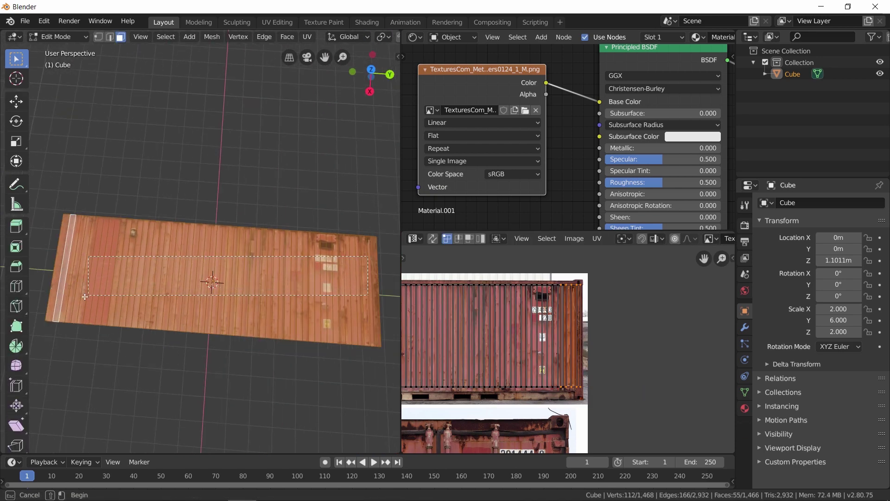
Extrude the roof strip faces individually, inset them and push them out into ribs.
mouse_move(93, 282)
middle_mouse_down()
mouse_move(315, 238)
mouse_move(154, 351)
middle_mouse_up()
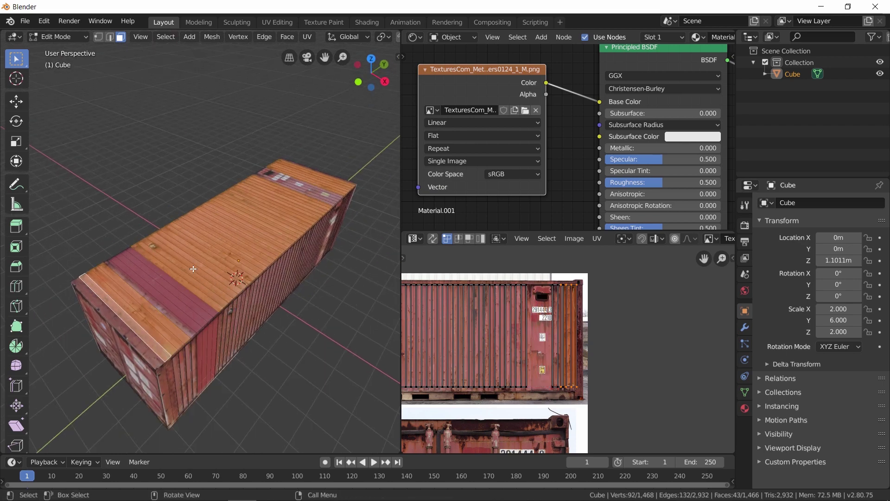
scroll(194, 269, "up", 5)
key("alt+e")
key("i")
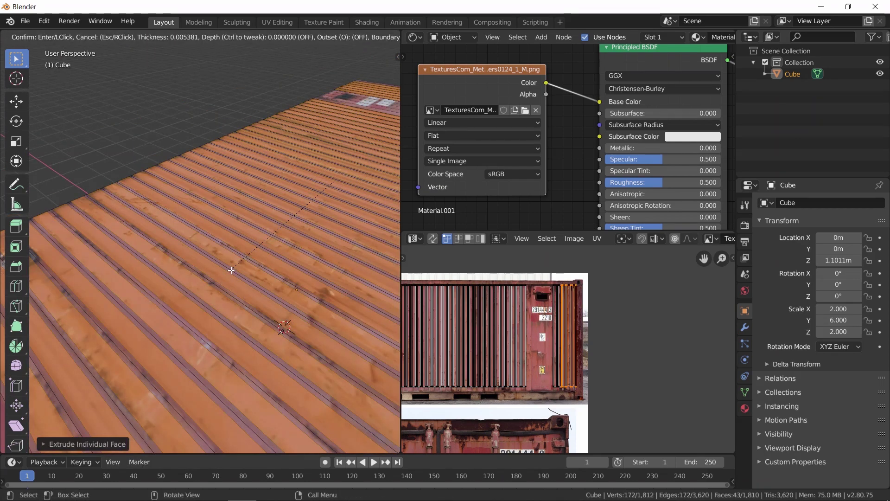
left_click(231, 270)
key("e")
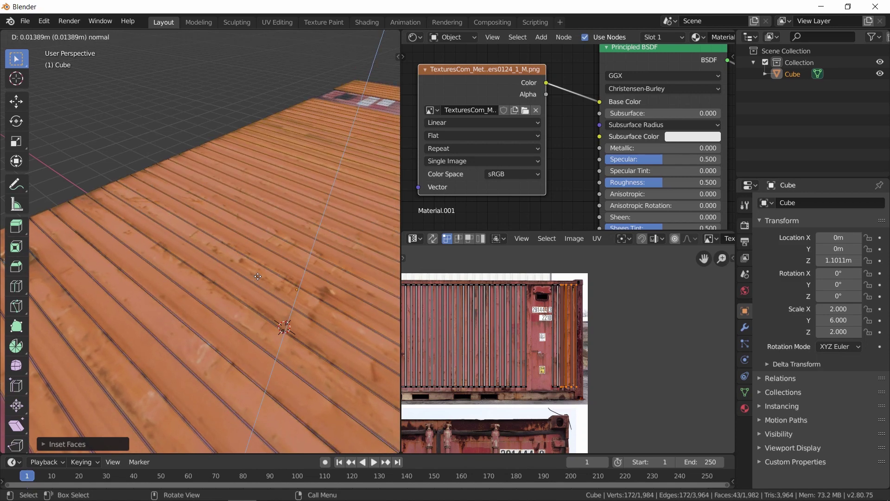
left_click(258, 277)
key("Tab")
scroll(172, 290, "down", 5)
scroll(287, 275, "down", 3)
key("KP_1")
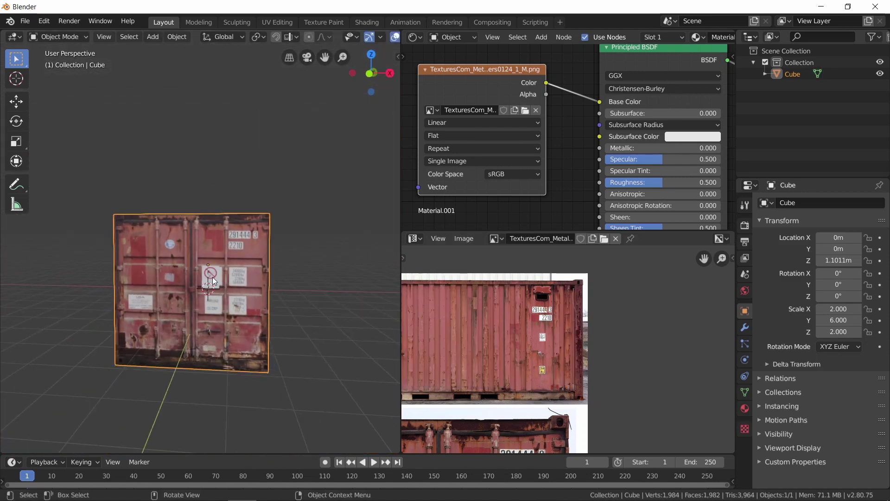
Undo a stray loop cut on the end face and switch to an orthographic front view.
key("Tab")
scroll(295, 241, "down", 1)
left_click(373, 195)
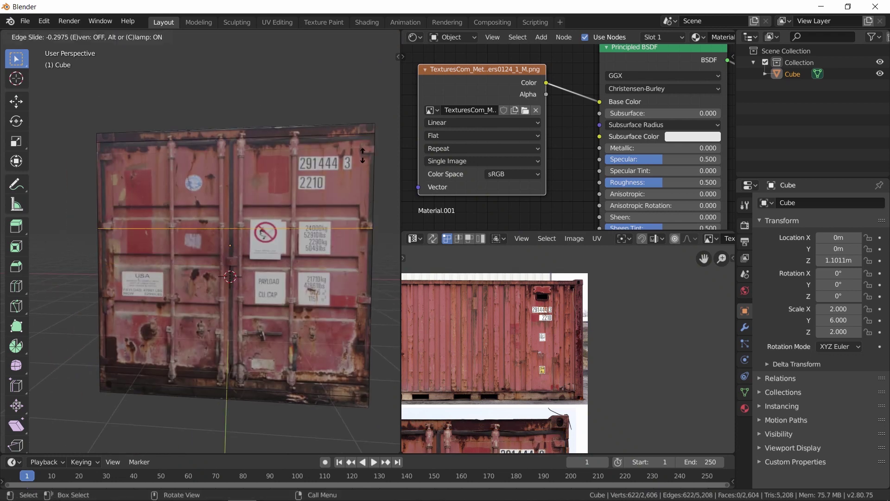
left_click(376, 220)
left_click(392, 138)
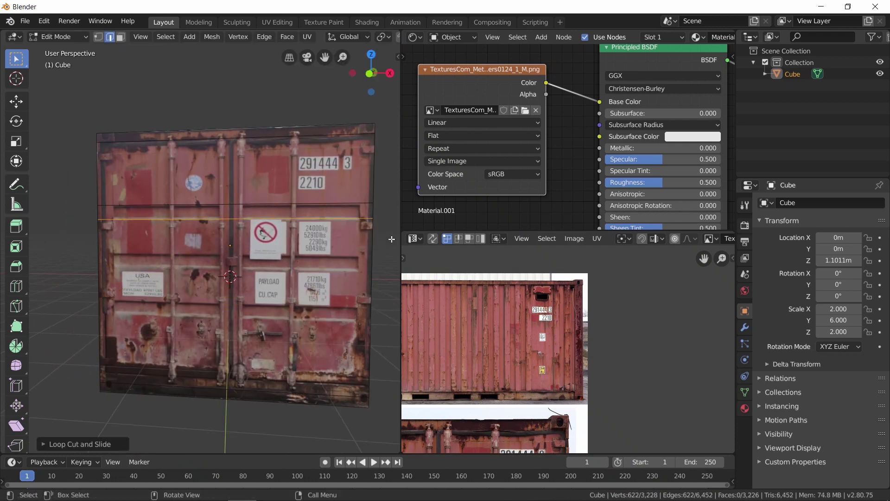
key("ctrl+z")
key("ctrl+z")
key("KP_5")
key("KP_1")
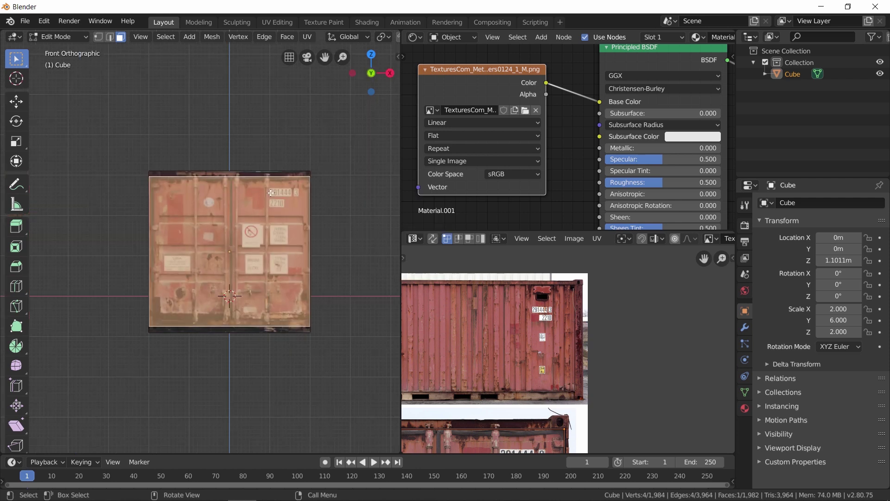
Add several horizontal edge loops across the container's end face.
key("ctrl+r")
left_click(361, 253)
left_click(364, 226)
key("ctrl+r")
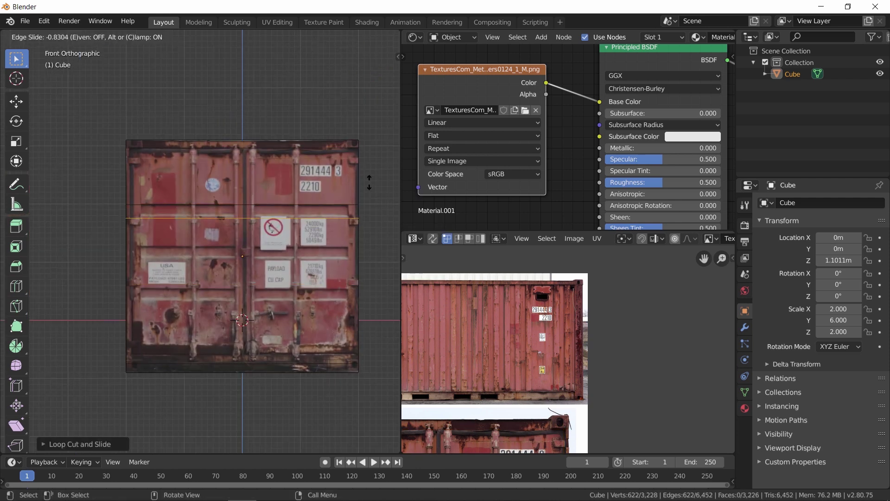
left_click(376, 253)
key("ctrl+r")
left_click(371, 306)
Cut vertical edge loops through the door face for the locking bars.
left_click(304, 209)
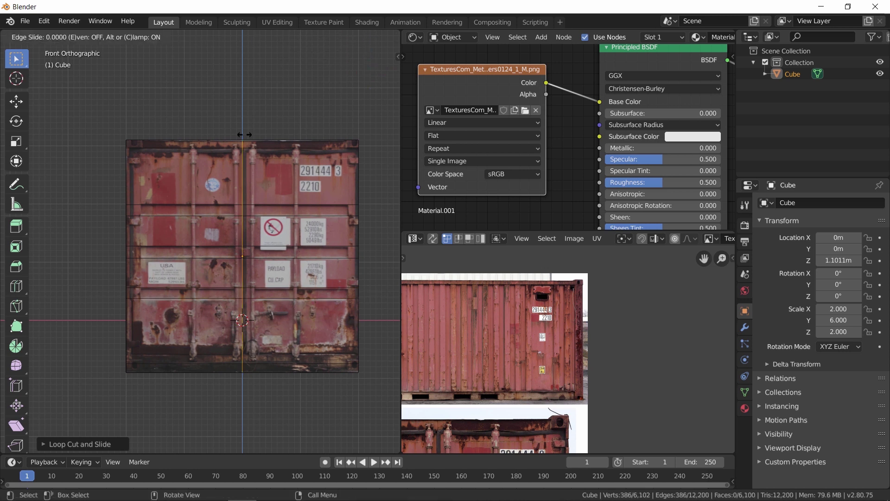
left_click(296, 151)
left_click(276, 154)
key("ctrl+r")
left_click(234, 157)
left_click(282, 165)
key("ctrl+r")
left_click(185, 157)
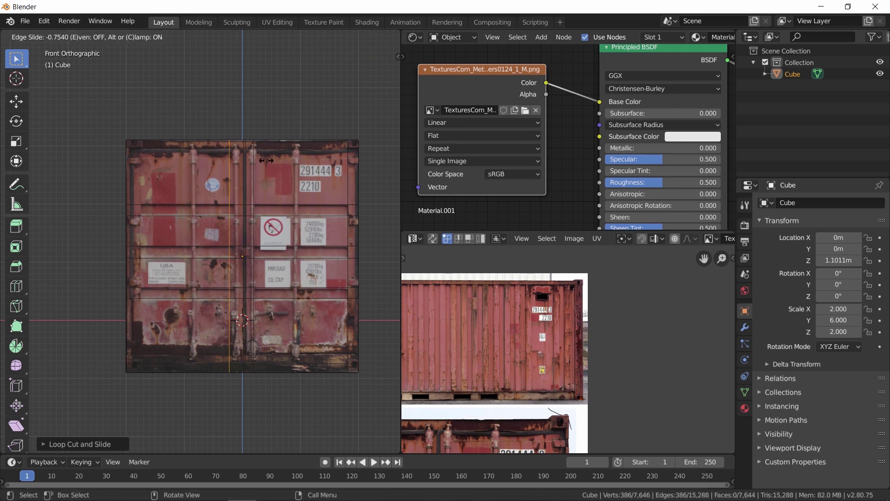
left_click(190, 159)
scroll(190, 186, "up", 3)
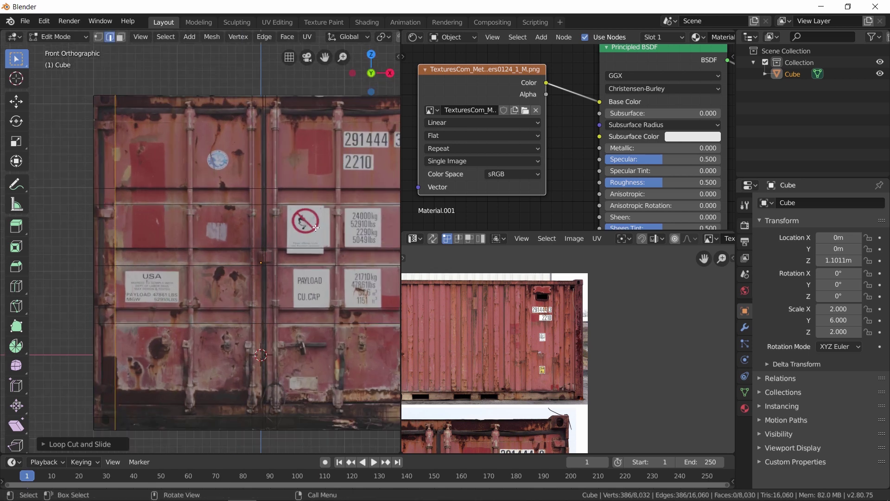
Select a door panel face and inset it.
key("3")
left_click(218, 209)
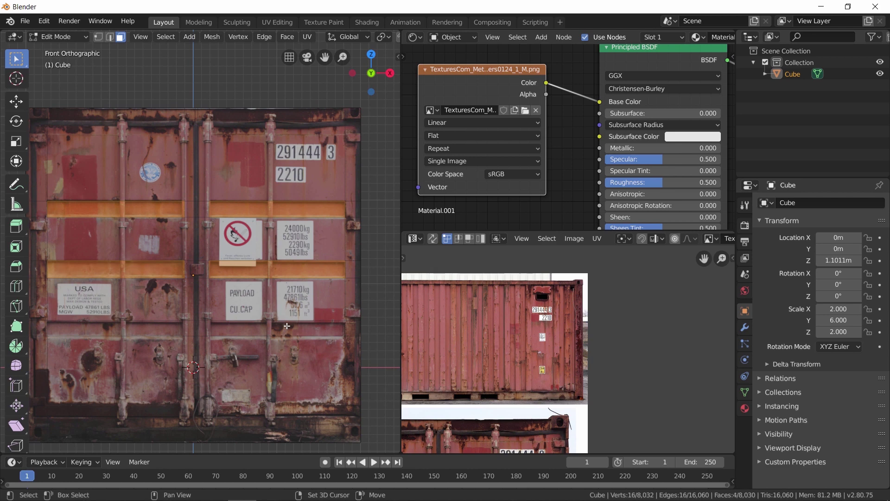
scroll(112, 330, "up", 4)
middle_click_drag(111, 330, 242, 325)
key("i")
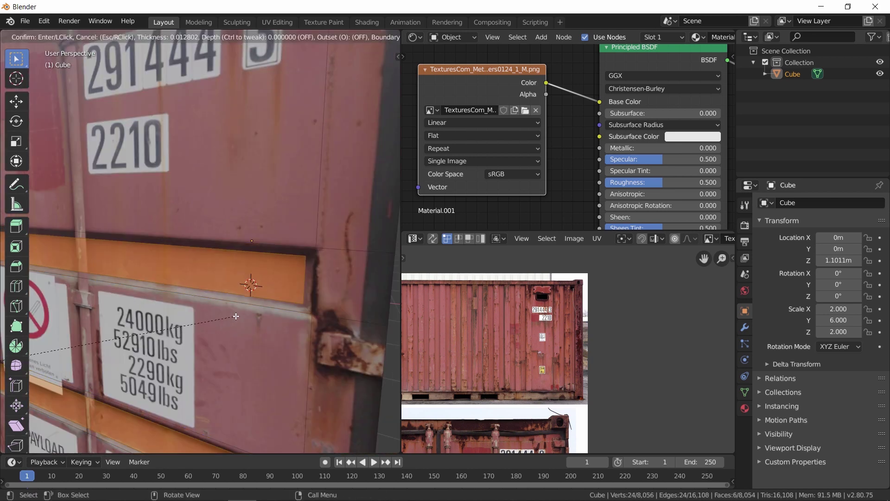
left_click(242, 325)
Extrude the inset door strip along its normal to form a raised locking bar.
key("e")
scroll(242, 324, "down", 5)
middle_click_drag(221, 287, 84, 159)
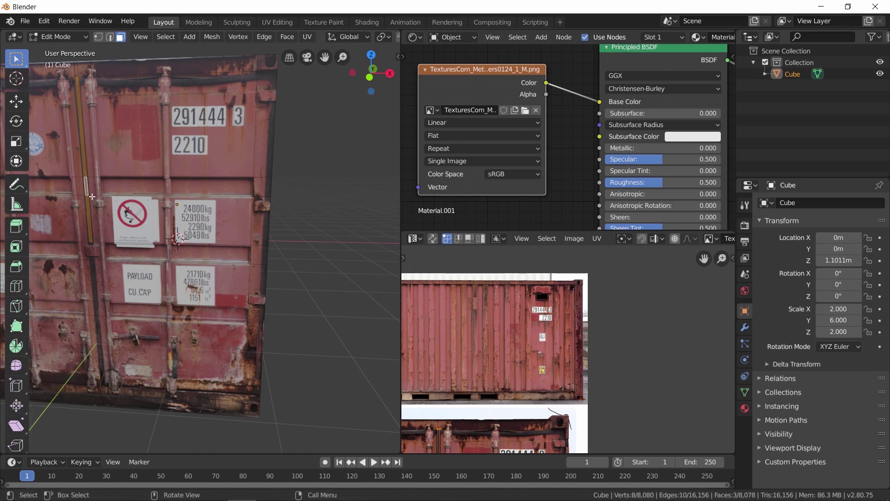
middle_click_drag(91, 196, 261, 205)
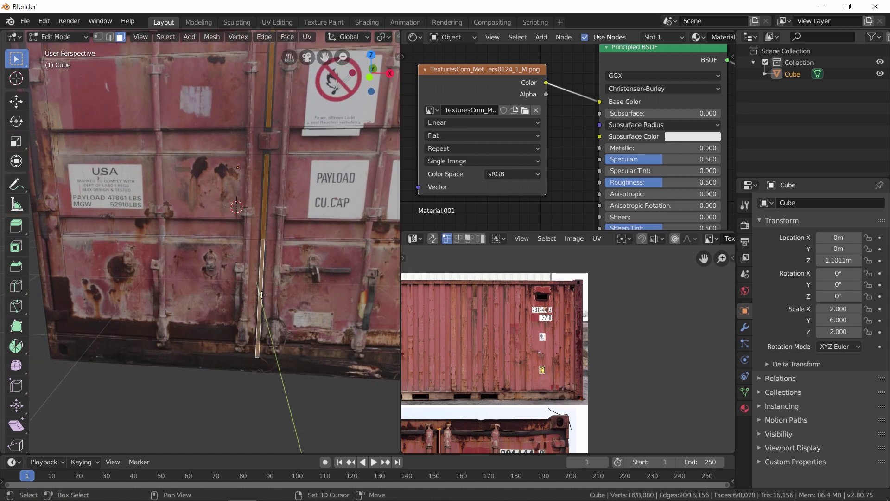
middle_click_drag(262, 295, 309, 222)
scroll(309, 221, "up", 3)
key("e")
left_click(314, 218)
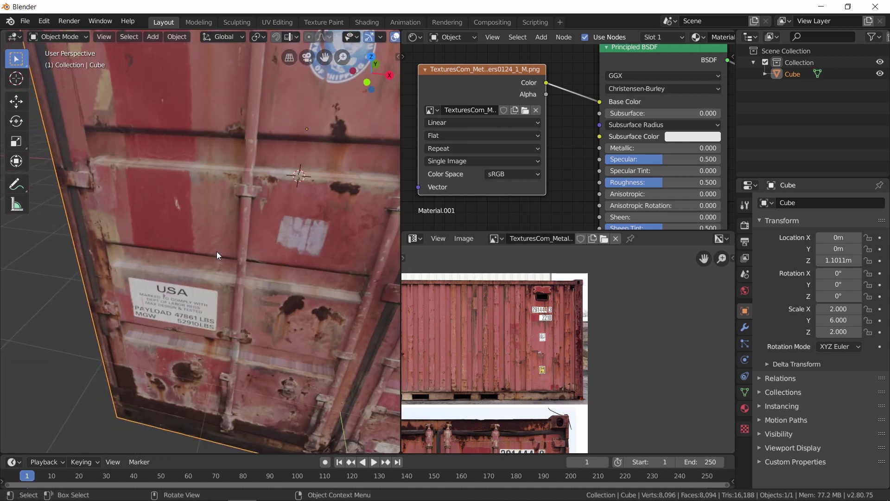
Add a mesh cylinder with a 0.1 m radius.
scroll(237, 266, "down", 4)
key("Tab")
key("shift+a")
left_click(273, 336)
left_click(40, 443)
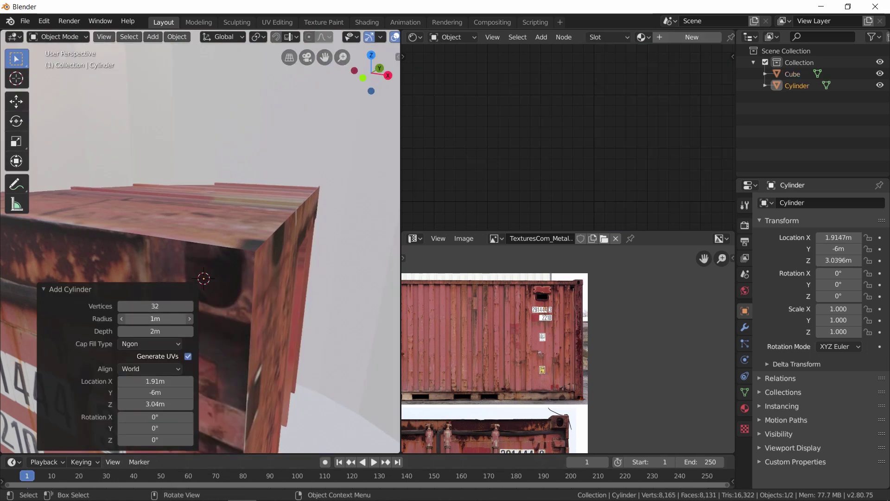
left_click(163, 318)
type("0.1")
key("Return")
Flatten the cylinder along Z, rotate it 90° on X, and scale it to 0.42.
key("s")
key("z")
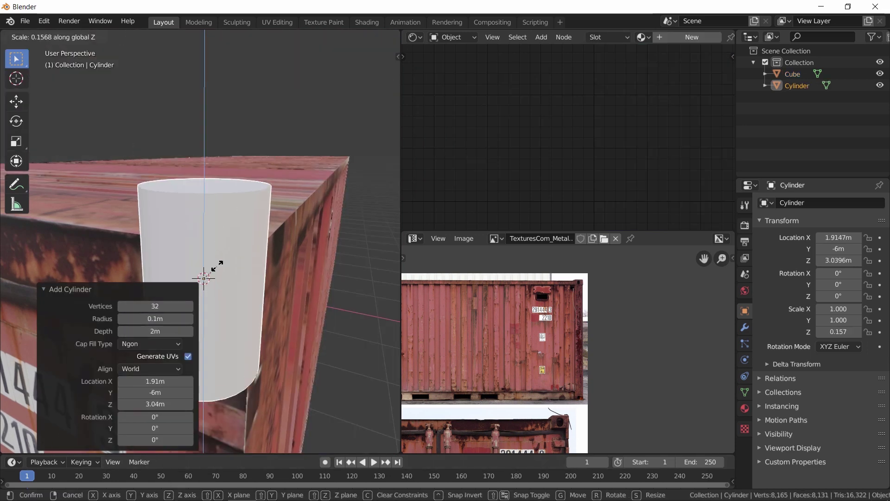
left_click(208, 278)
key("r")
key("x")
type("90")
key("Return")
type("s0.42")
key("Return")
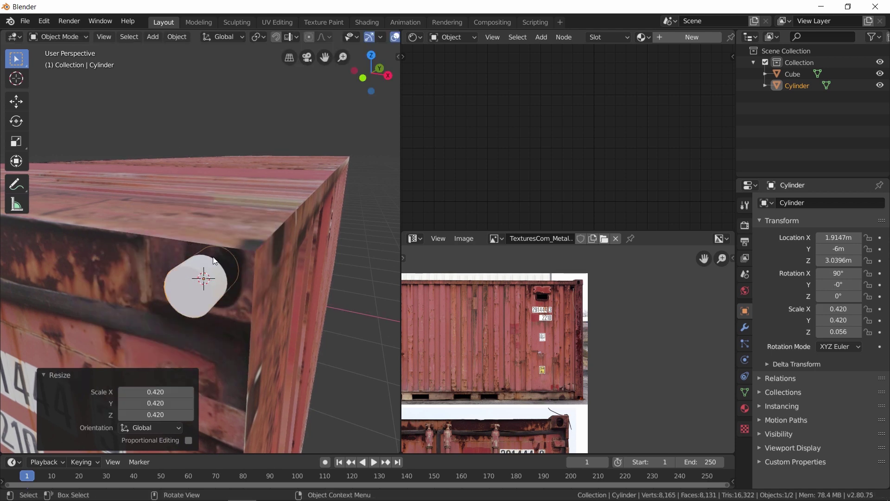
Position the flattened cylinder in the container's end wall near the top corner.
scroll(230, 258, "up", 5)
scroll(254, 266, "up", 4)
key("KP_Decimal")
key("g")
left_click(325, 283)
key("s")
key("g")
key("y")
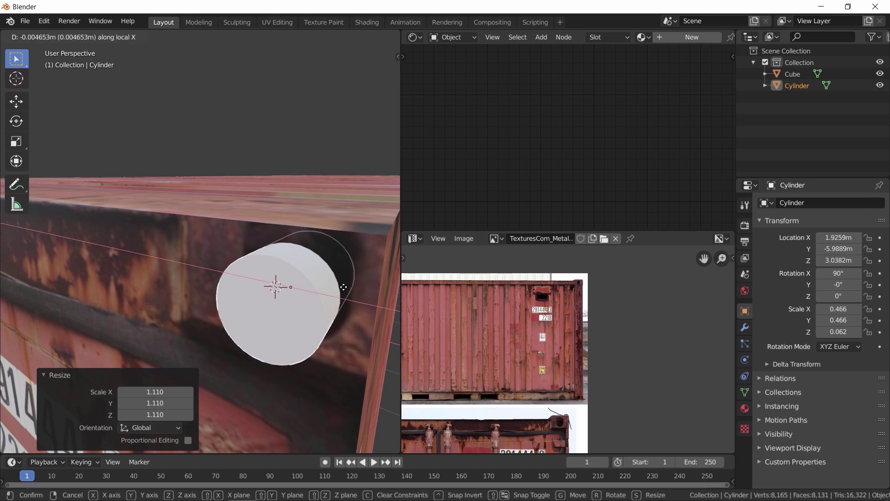
left_click(339, 278)
Give the container a Boolean Difference modifier using the cylinder as cutter.
left_click(744, 327)
left_click(821, 203)
left_click(691, 258)
left_click(788, 237)
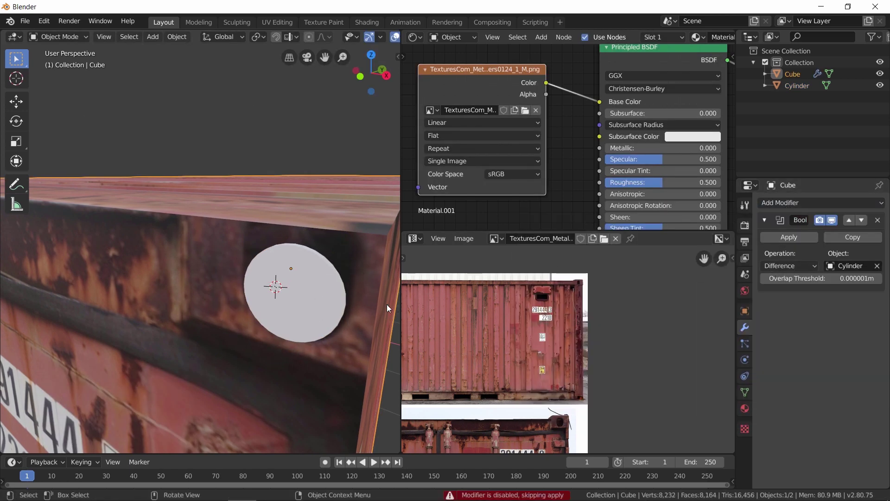
Set the cylinder's viewport display to Bounds.
left_click(796, 85)
left_click(745, 310)
left_click(793, 447)
scroll(816, 432, "down", 5)
left_click(844, 461)
left_click(839, 403)
mouse_move(325, 278)
middle_mouse_down()
mouse_move(301, 341)
mouse_move(271, 258)
mouse_move(298, 257)
middle_mouse_up()
key("Tab")
scroll(272, 258, "up", 5)
left_click(834, 461)
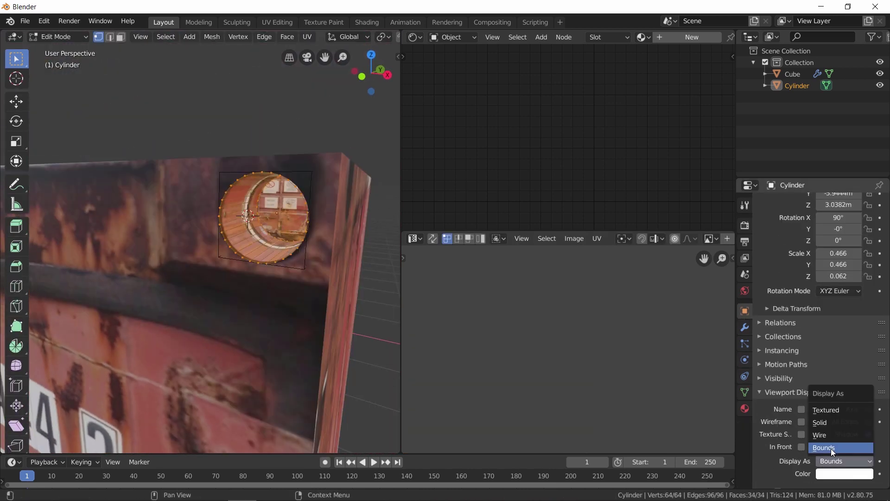
Show the cylinder textured again, duplicate it, and offset the copy along X.
left_click(829, 413)
key("Tab")
key("shift+d")
key("Escape")
scroll(300, 318, "down", 5)
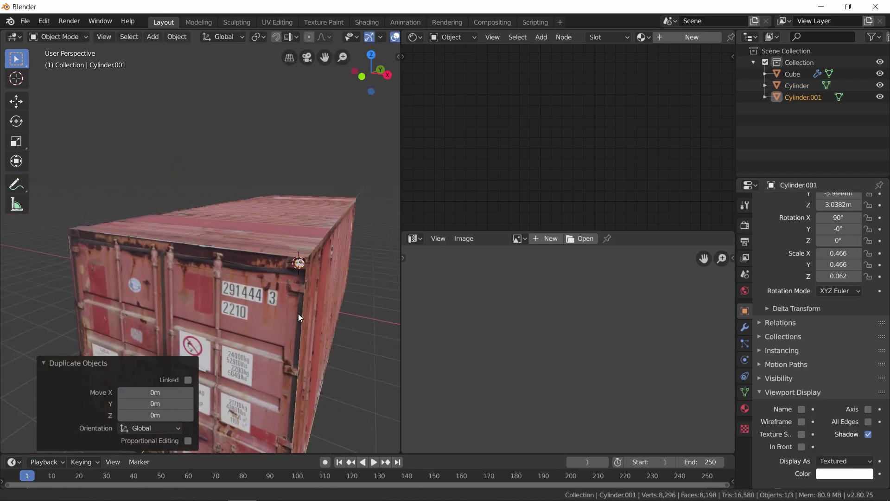
key("g")
key("x")
key("Return")
Reposition the copied cylinder along X, then delete the selected object.
scroll(212, 261, "up", 3)
mouse_move(259, 278)
middle_mouse_down()
mouse_move(175, 248)
mouse_move(235, 249)
mouse_move(197, 290)
mouse_move(259, 296)
middle_mouse_up()
key("g")
key("x")
left_click(234, 248)
key("Delete")
Add a second Boolean modifier to the container and pick a cylinder as its cutter.
left_click(251, 325)
left_click(745, 327)
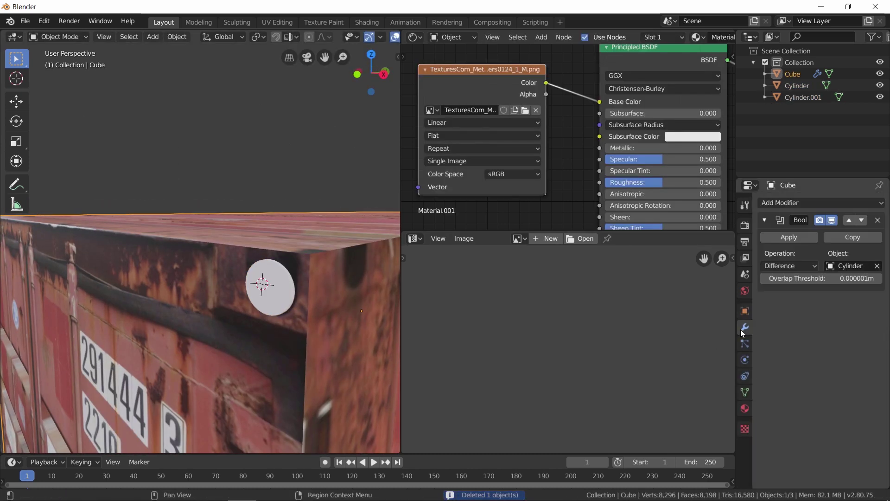
left_click(810, 202)
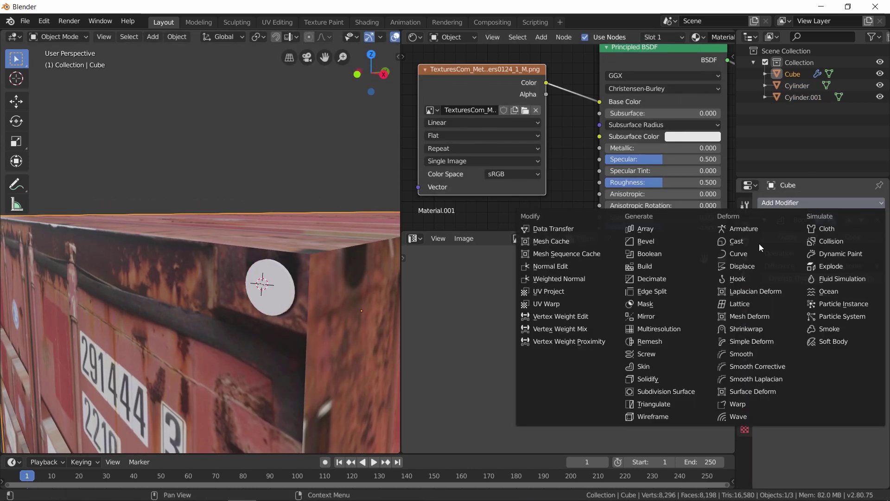
left_click(810, 202)
left_click(649, 254)
middle_click_drag(278, 278, 323, 254)
scroll(297, 264, "up", 3)
middle_click_drag(266, 273, 185, 260)
left_click(849, 349)
left_click(788, 185)
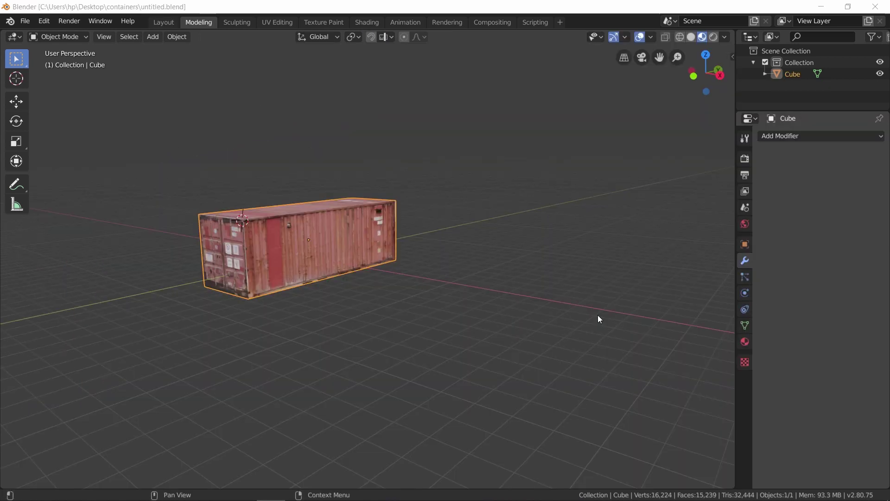
Add an Array modifier with count 5 and relative X offset 1.05.
left_click(796, 136)
left_click(660, 159)
mouse_move(366, 264)
middle_mouse_down()
mouse_move(386, 259)
mouse_move(406, 277)
middle_mouse_up()
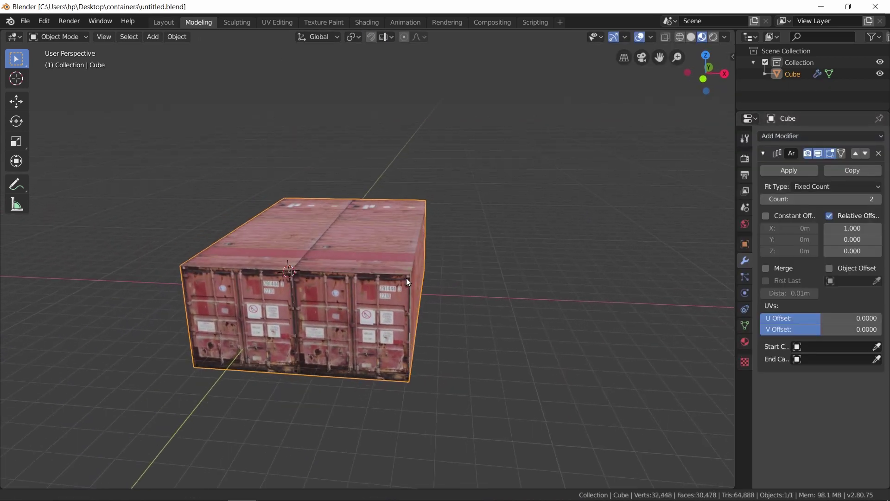
left_click(878, 199)
left_click(878, 199)
middle_click_drag(371, 258, 338, 257, "shift")
left_click(878, 228)
type("1.")
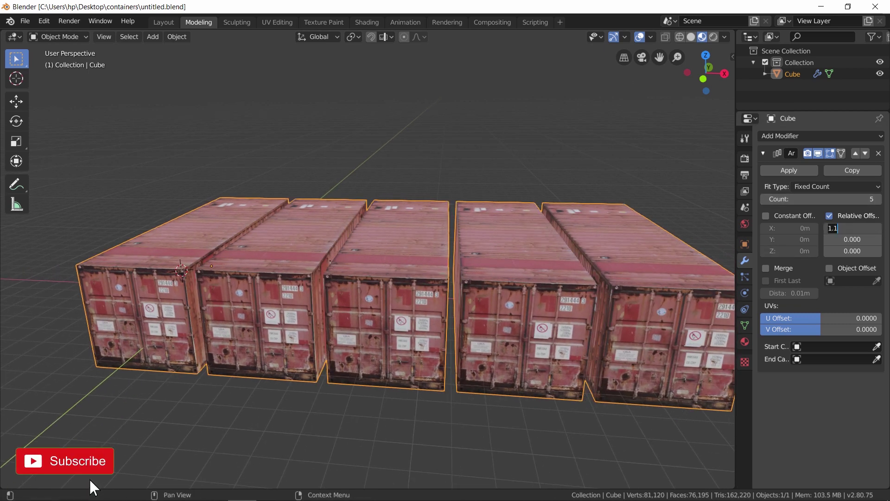
type("05")
key("Return")
middle_click_drag(389, 301, 416, 310)
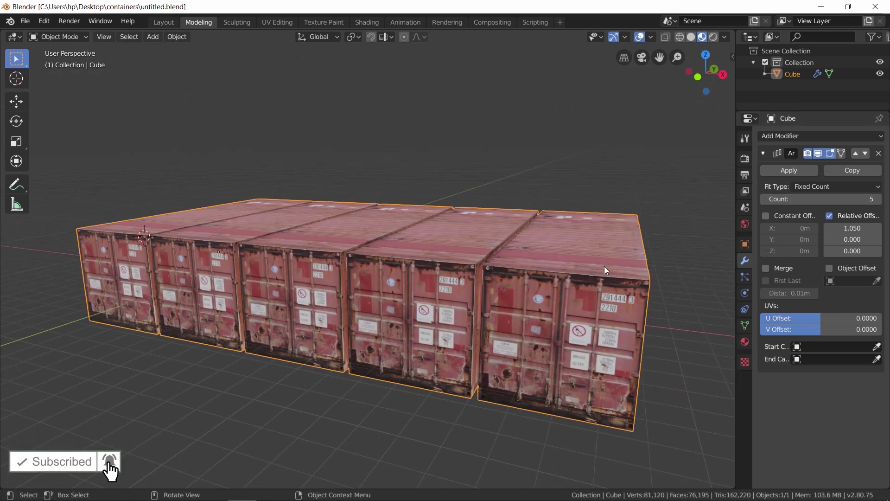
left_click(778, 157)
Add a second Array with X offset 0, Z offset 1, and count 4.
left_click(784, 136)
left_click(675, 162)
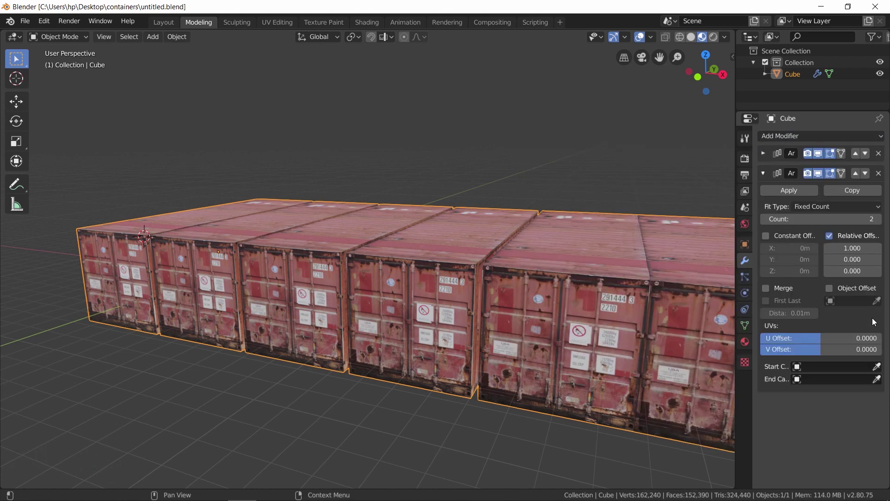
type("0")
key("Return")
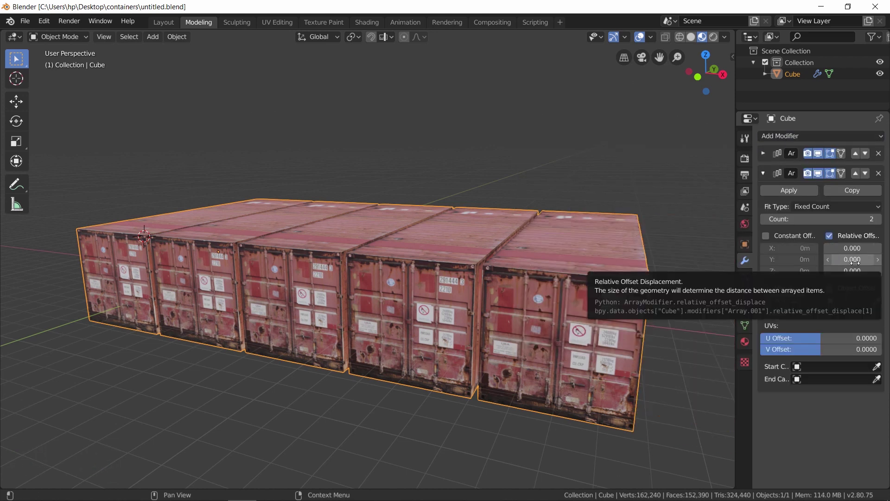
double_click(852, 271)
type("1")
key("Return")
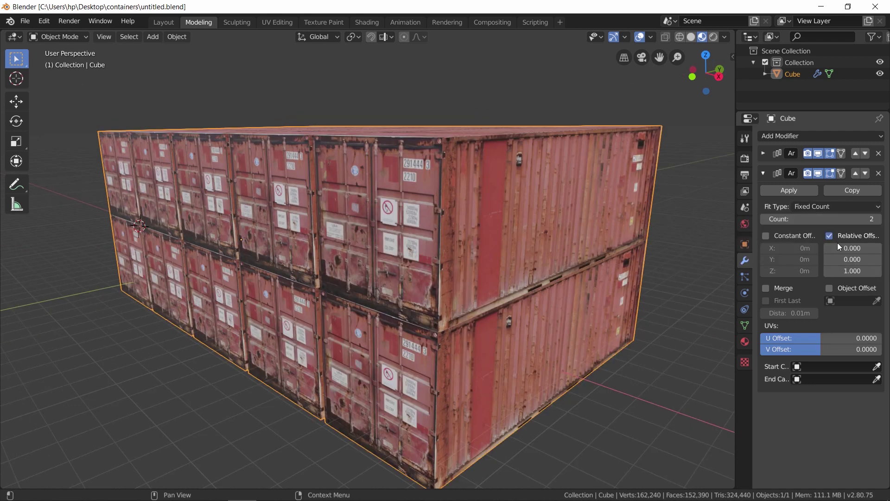
left_click_drag(825, 218, 848, 218)
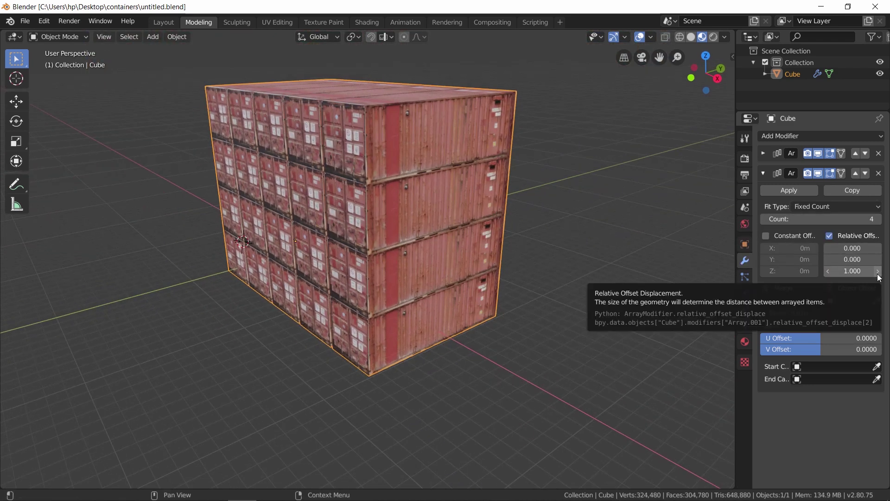
left_click(791, 138)
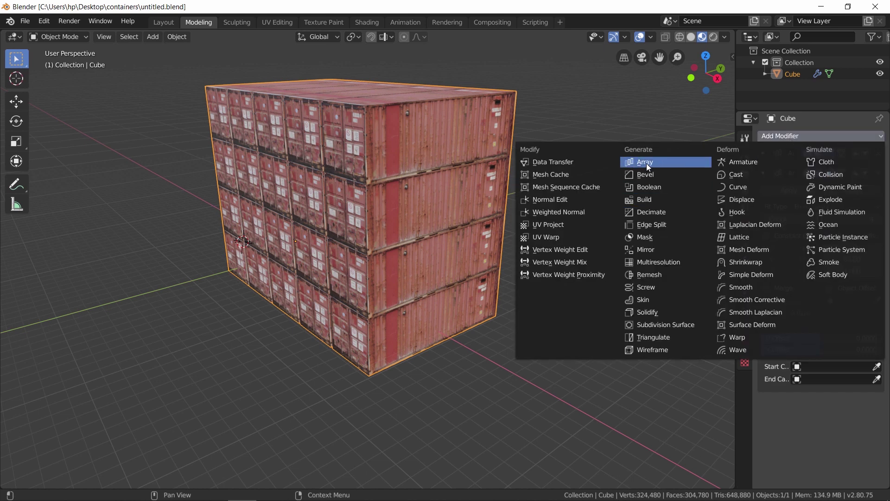
Add a third Array with X offset 0 and Y offset 1.5 for two stacks.
left_click(647, 158)
left_click(763, 173)
key("Tab")
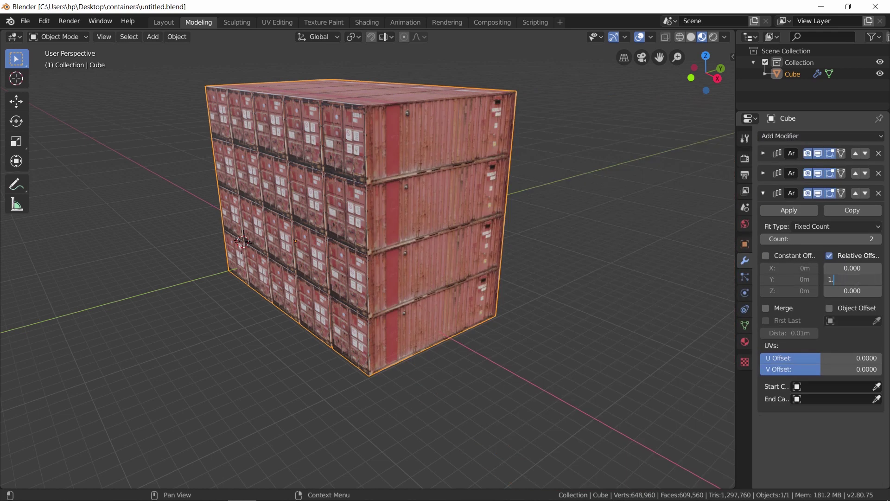
type("1.5")
key("Return")
middle_click_drag(521, 265, 556, 274)
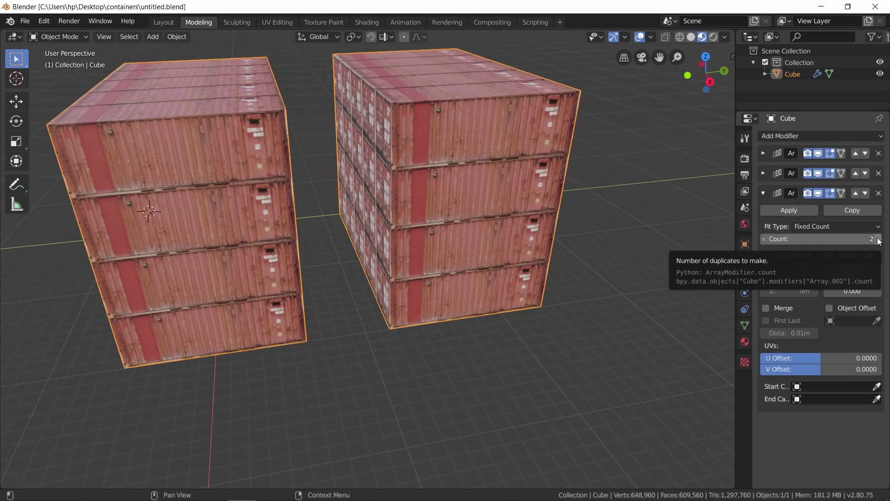
Apply all three Array modifiers into one mesh.
left_click(781, 210)
left_click(775, 194)
left_click(788, 170)
scroll(371, 246, "down", 4)
mouse_move(372, 246)
middle_mouse_down()
mouse_move(397, 235)
mouse_move(361, 232)
middle_mouse_up()
Move the stacks into place and separate the mesh by loose parts.
key("g")
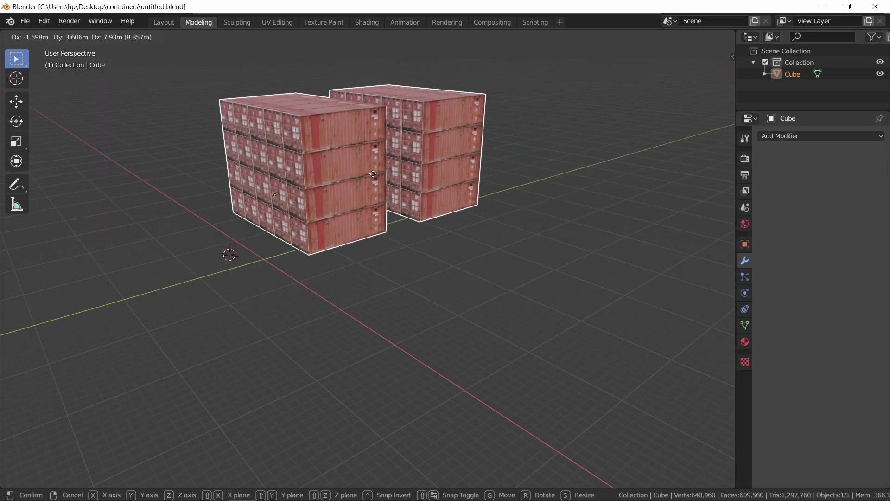
left_click(386, 225)
key("Tab")
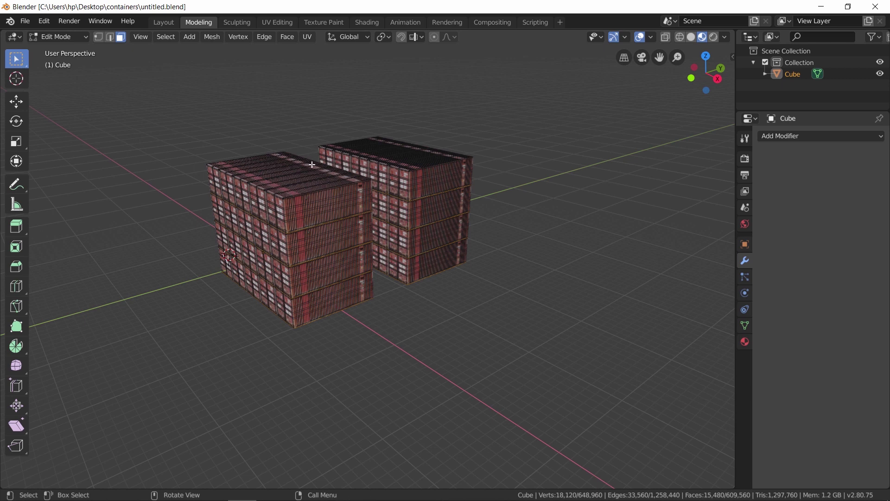
key("a")
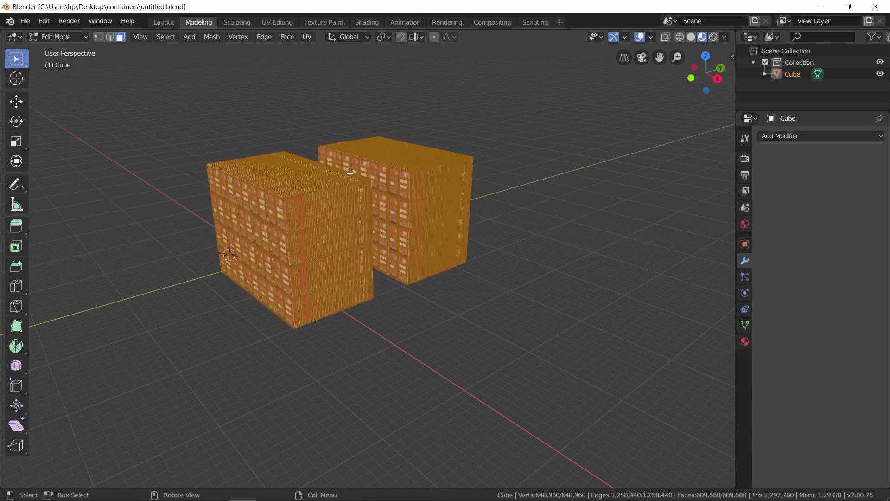
key("p")
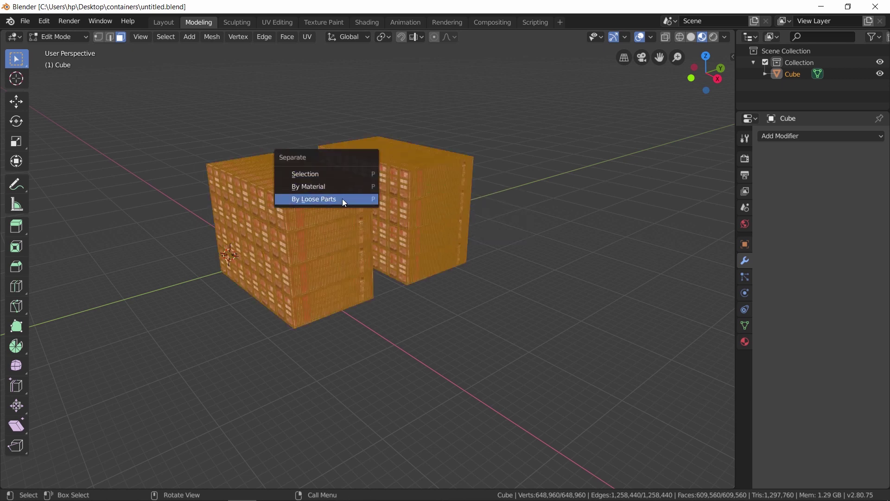
left_click(343, 199)
key("Tab")
left_click(329, 200)
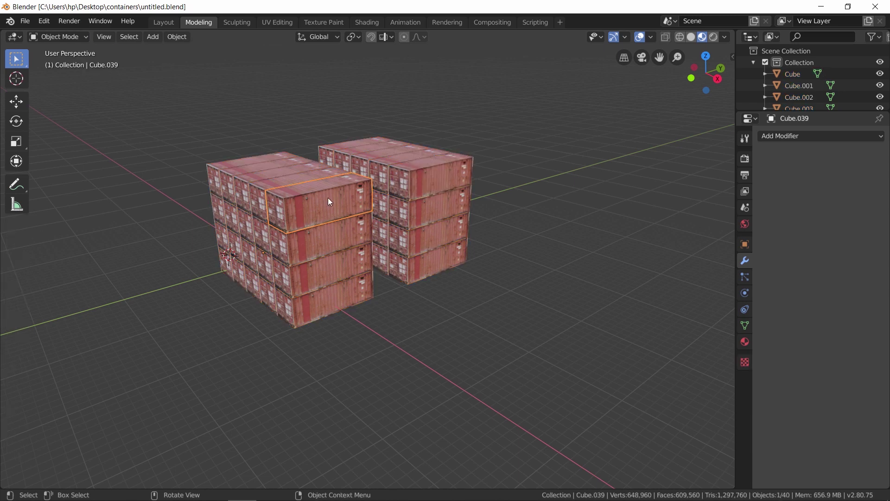
Test-move one container on its own, then undo the move.
key("g")
key("Escape")
key("ctrl+z")
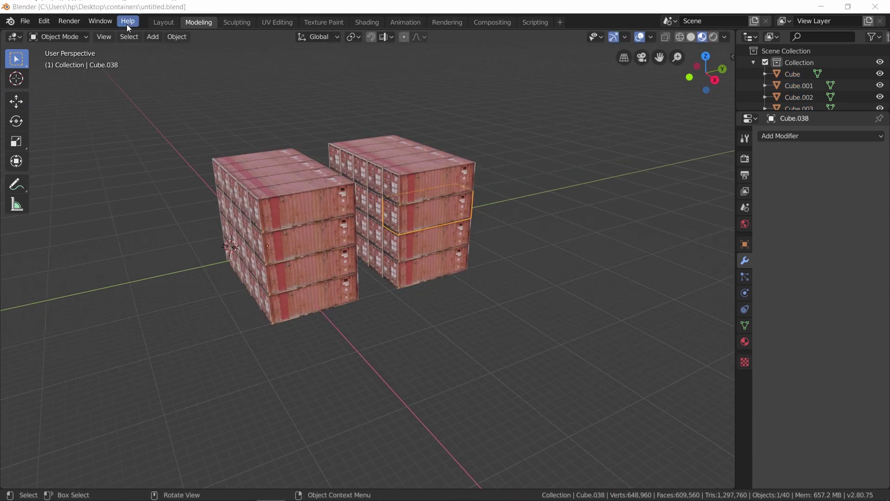
left_click(163, 22)
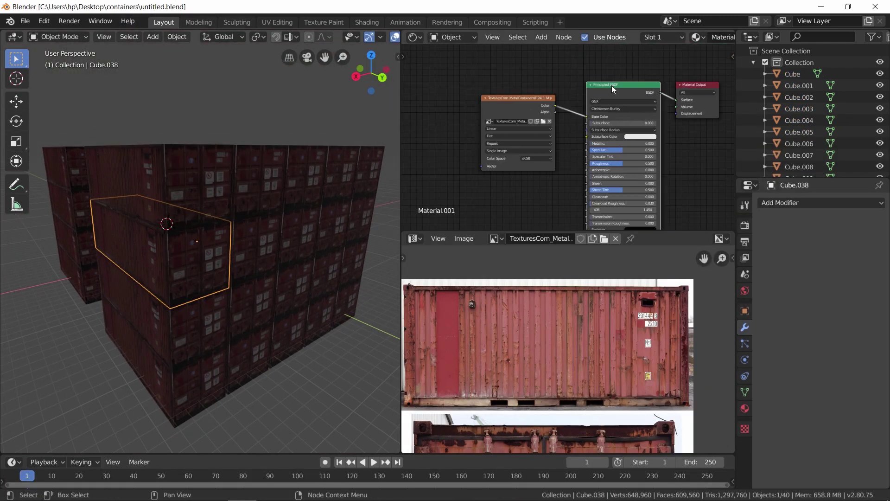
Raise the container material's Metallic value and set the colour management Look to High Contrast.
left_click(745, 409)
scroll(603, 139, "up", 4)
left_click_drag(575, 160, 612, 160)
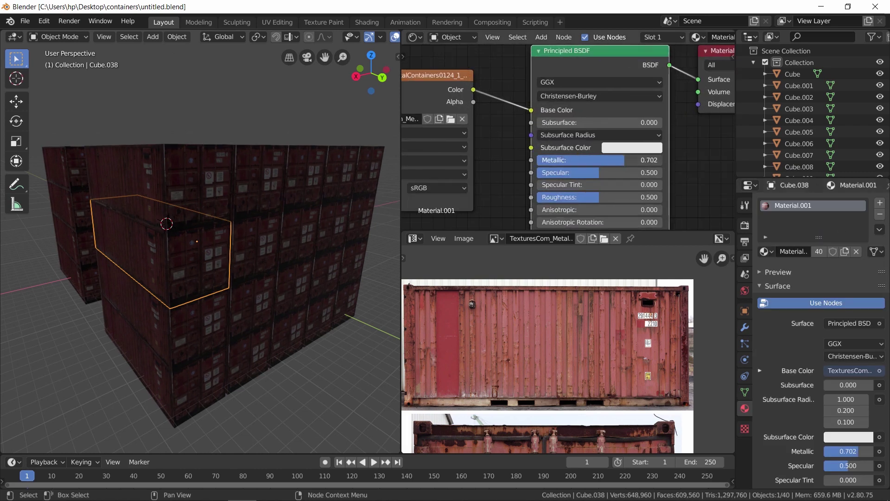
left_click(744, 225)
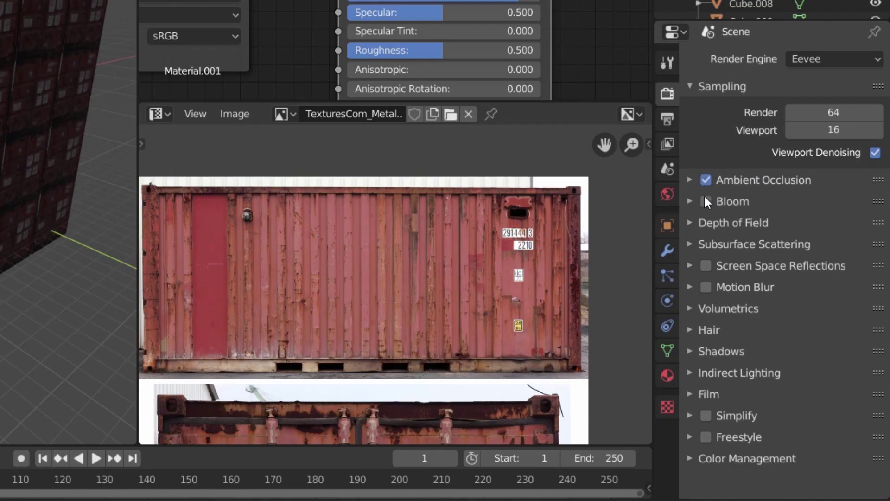
left_click(760, 456)
scroll(812, 376, "down", 2)
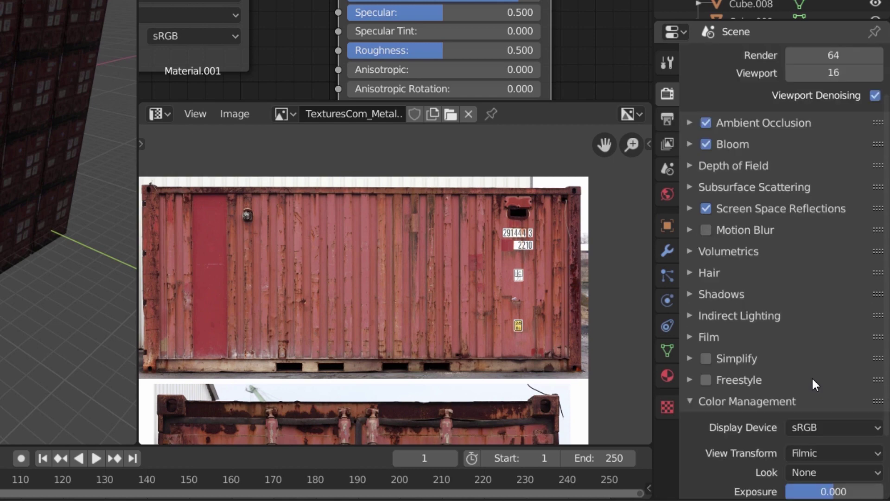
scroll(811, 376, "down", 3)
left_click(812, 397)
left_click(769, 342)
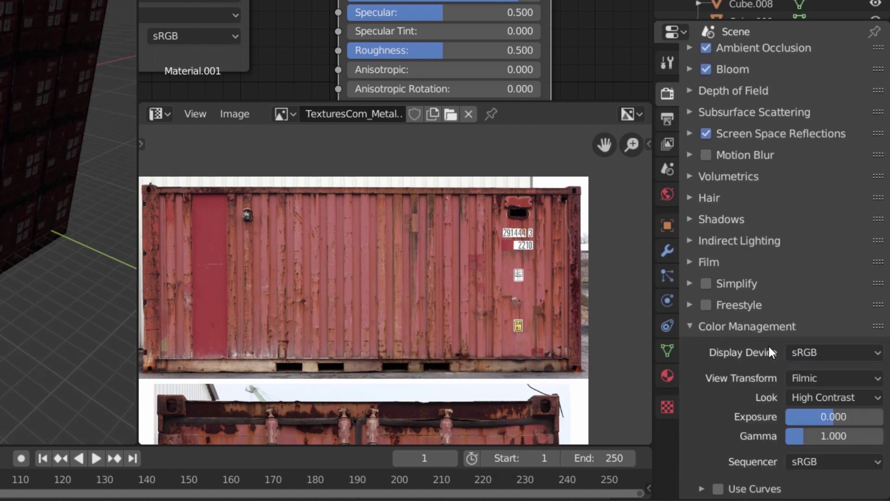
Add an Environment Texture node to the World and browse the 10 hdri folder.
left_click(438, 37)
left_click(438, 58)
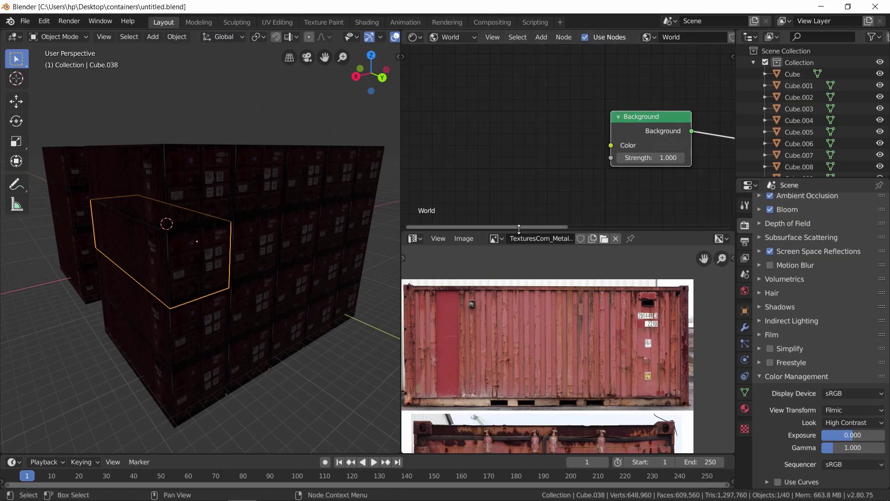
left_click_drag(519, 229, 522, 364)
key("shift+a")
left_click(584, 296)
left_click(540, 169)
left_click(33, 200)
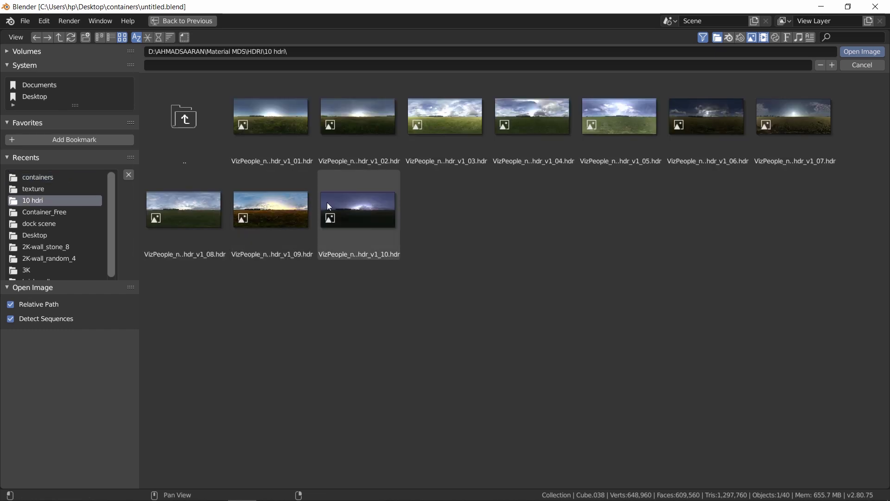
Load the evening VizPeople HDR as sky, save, and set Background strength to 3.0.
double_click(326, 202)
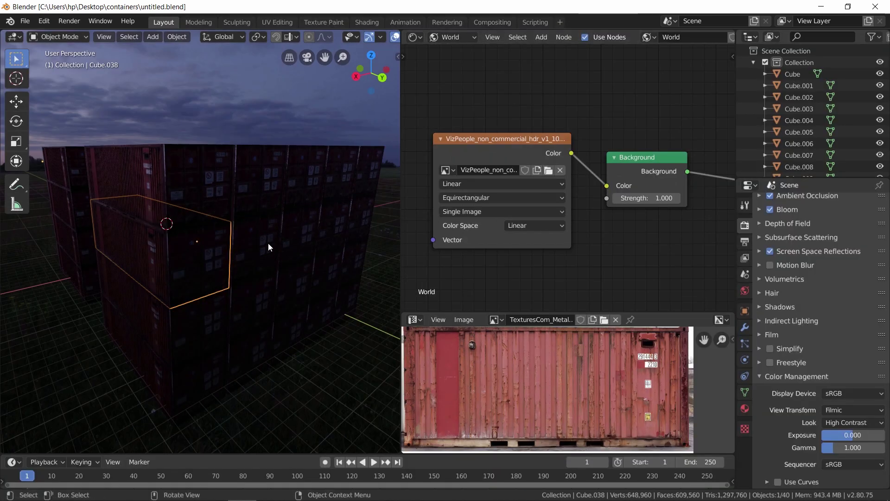
key("ctrl+s")
mouse_move(267, 243)
middle_mouse_down()
mouse_move(146, 255)
mouse_move(216, 296)
middle_mouse_up()
scroll(215, 296, "up", 3)
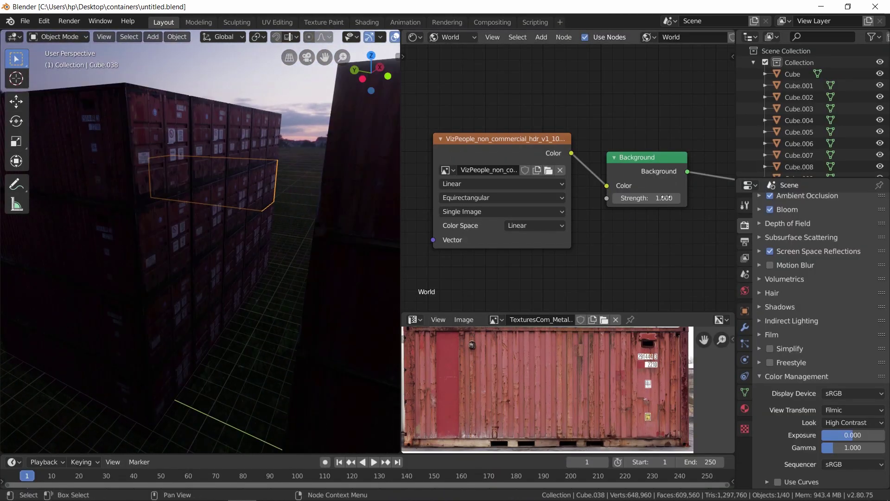
left_click_drag(646, 198, 672, 197)
middle_click_drag(224, 299, 251, 316)
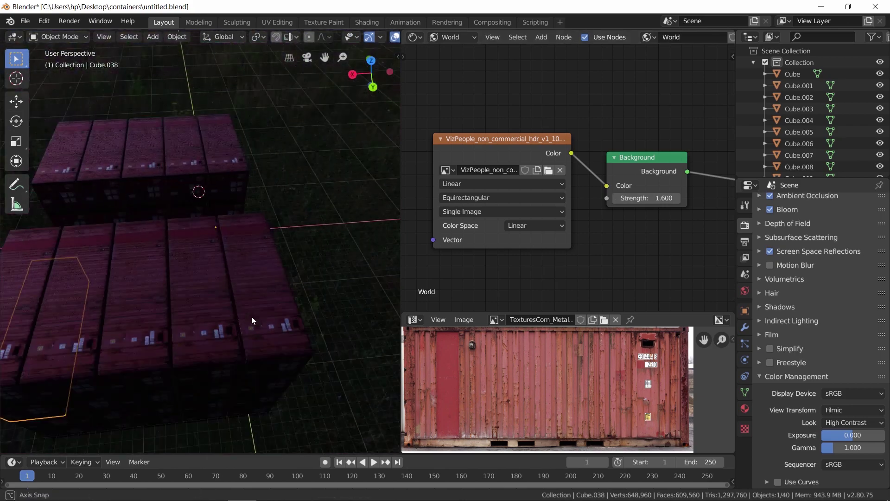
left_click_drag(646, 198, 677, 198)
middle_click_drag(251, 316, 230, 288)
scroll(202, 324, "up", 5)
scroll(202, 324, "down", 5)
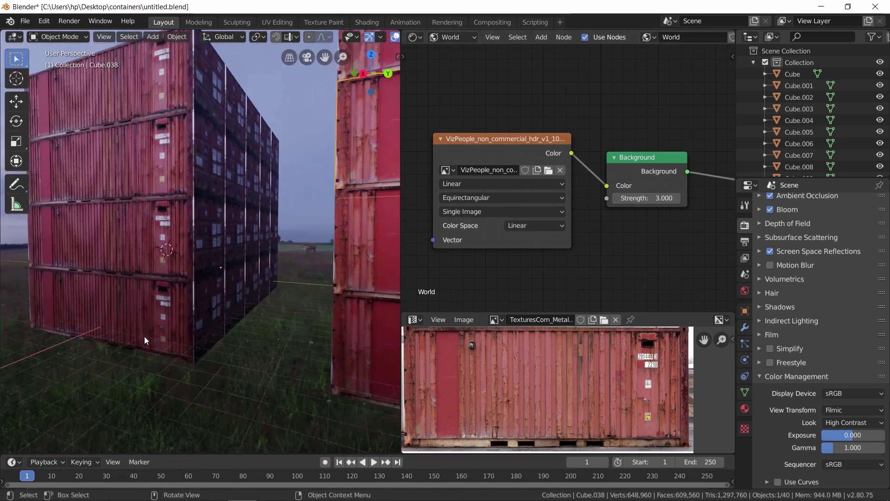
Select a container and raise its material's roughness.
left_click(190, 341)
left_click(452, 38)
left_click_drag(623, 276, 645, 277)
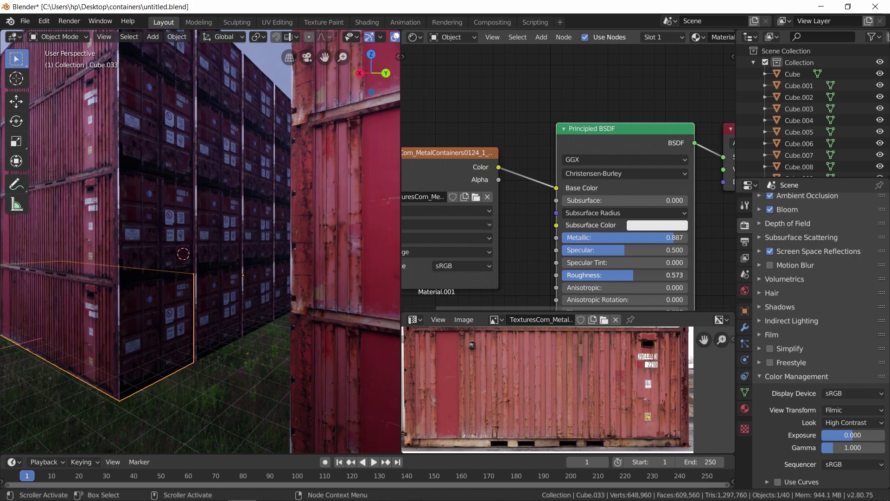
Select a nearby container and inspect one of its faces in Edit Mode, then return to Object Mode.
mouse_move(218, 275)
middle_mouse_down()
mouse_move(196, 256)
mouse_move(177, 275)
mouse_move(187, 241)
middle_mouse_up()
left_click(188, 241)
key("Tab")
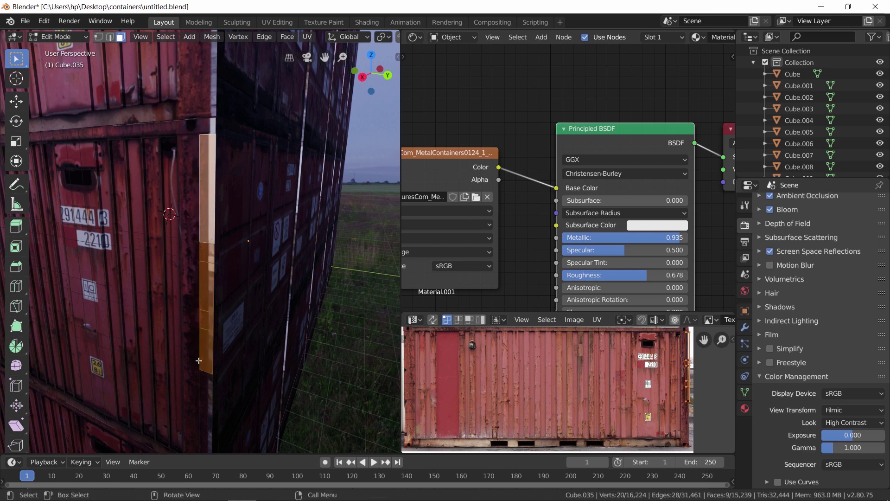
left_click(206, 143, "shift")
scroll(587, 374, "down", 3)
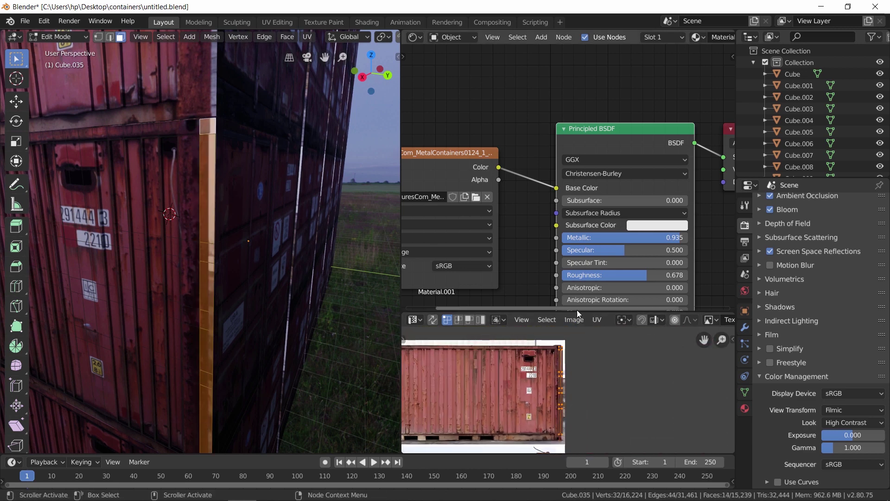
left_click_drag(577, 311, 539, 164)
key("Tab")
mouse_move(176, 241)
middle_mouse_down()
mouse_move(180, 271)
mouse_move(241, 240)
mouse_move(213, 294)
mouse_move(173, 263)
middle_mouse_up()
Lower the container material's Principled BSDF roughness to 0.544, keeping metallic at 0.920.
middle_click_drag(539, 289, 446, 254)
left_click_drag(532, 159, 476, 355)
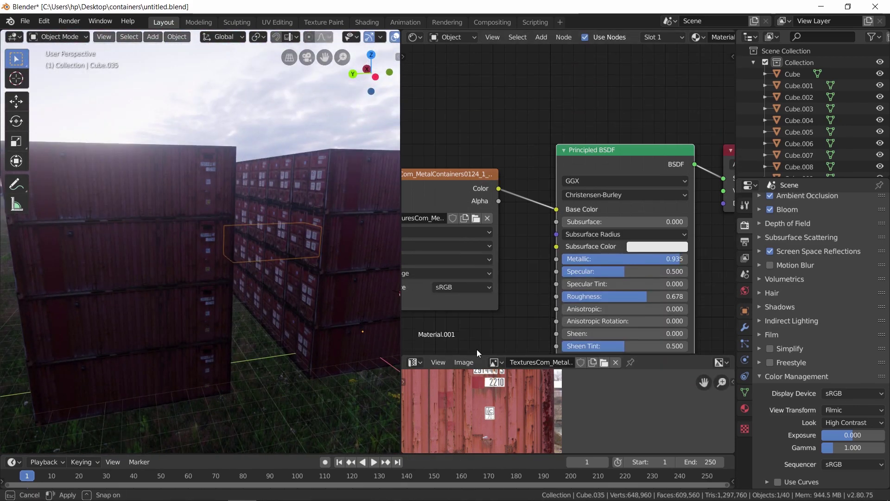
left_click_drag(630, 226, 608, 227)
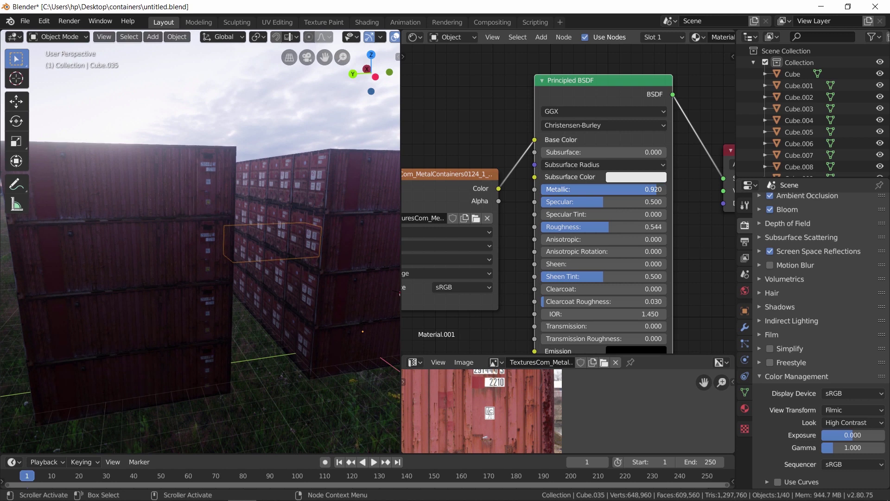
scroll(508, 220, "down", 2)
middle_click_drag(661, 177, 534, 198)
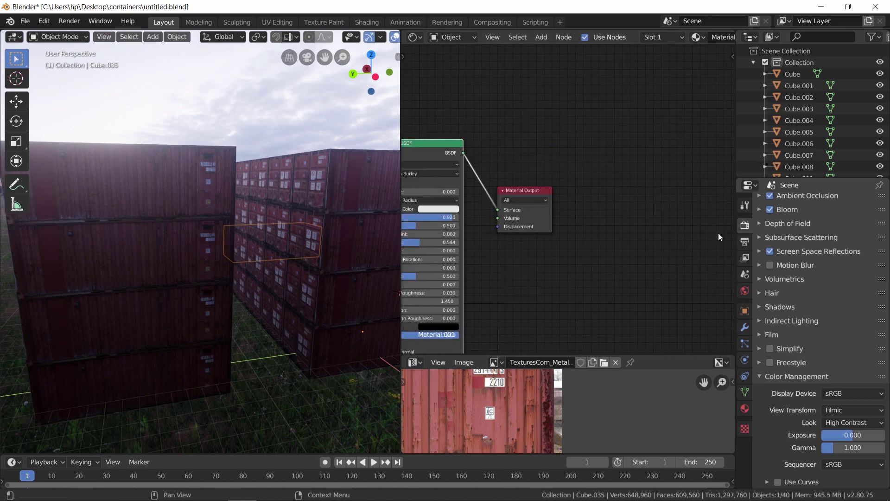
middle_click_drag(505, 259, 728, 231)
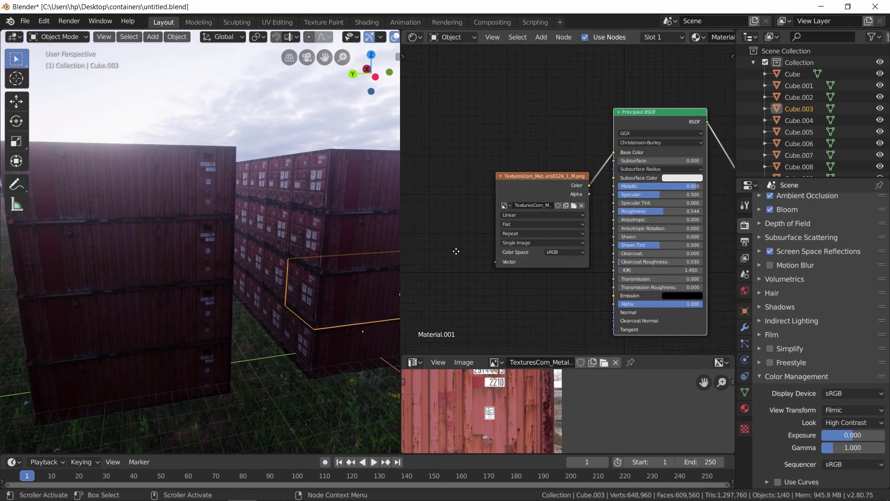
Replace the container's shared material with a new one using the pasted image texture as base colour.
left_click(744, 408)
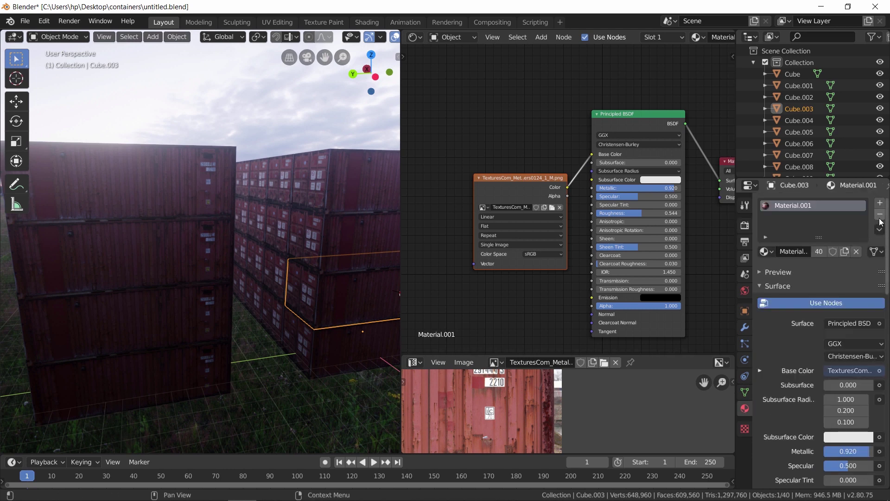
left_click(879, 215)
left_click(820, 251)
key("ctrl+v")
left_click_drag(565, 191, 493, 185)
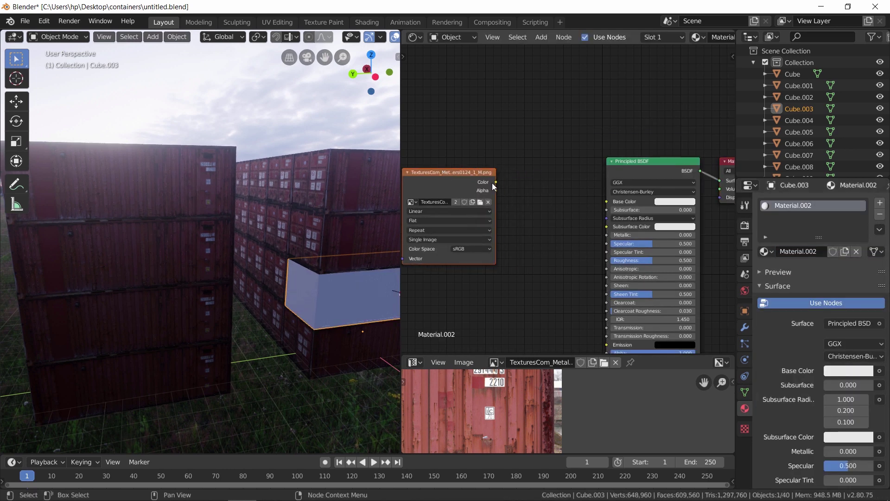
left_click_drag(605, 207, 607, 202)
Insert a Hue/Saturation/Value node (Hue 0.1, Value 0.6) into the texture link for the 'blue' material.
scroll(603, 204, "up", 2)
key("shift+a")
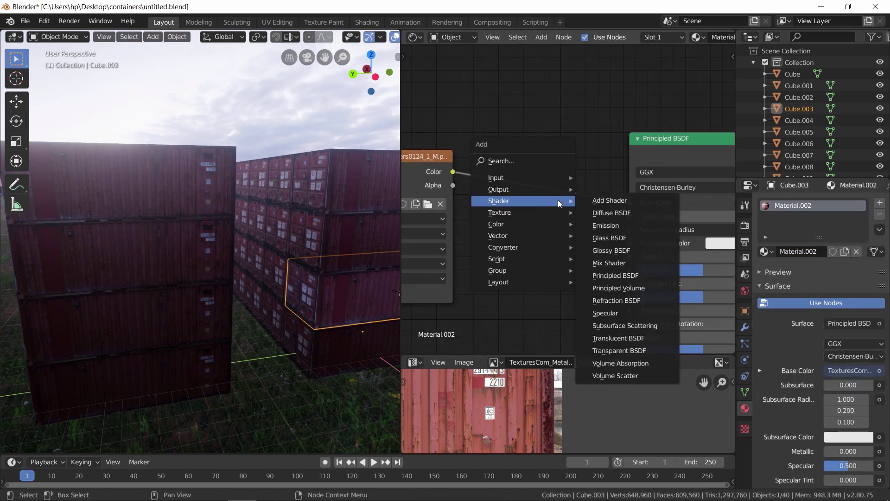
left_click(615, 248)
left_click(520, 194)
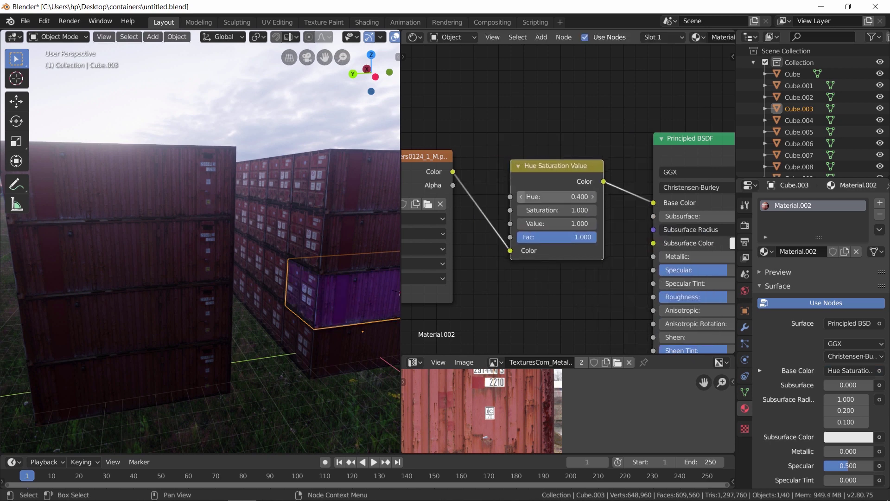
scroll(567, 197, "up", 1)
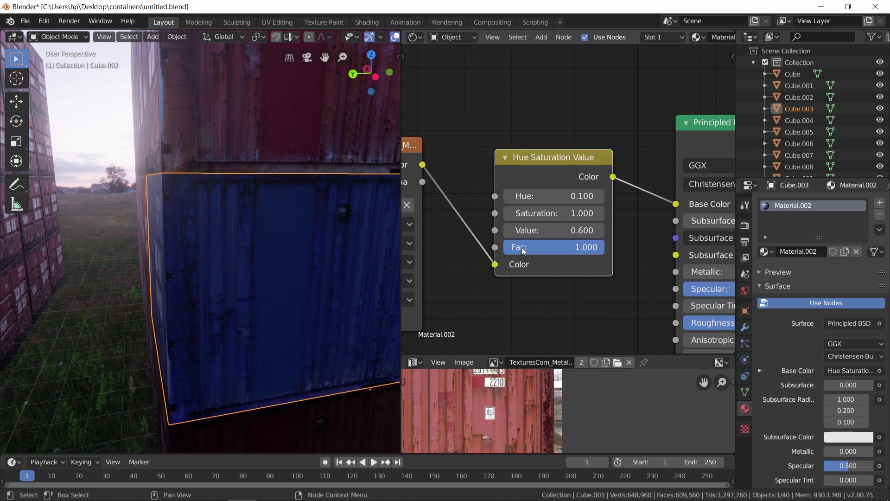
scroll(241, 338, "down", 2)
scroll(227, 336, "down", 2)
scroll(626, 252, "down", 2)
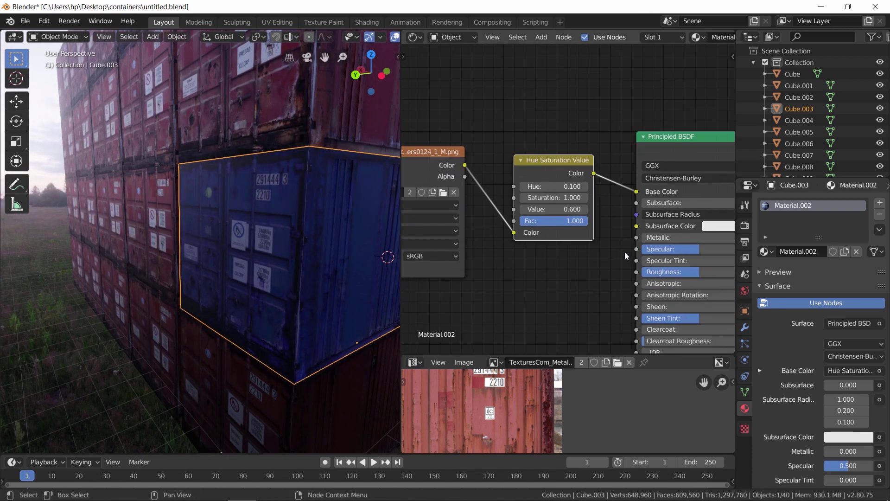
scroll(537, 244, "down", 2)
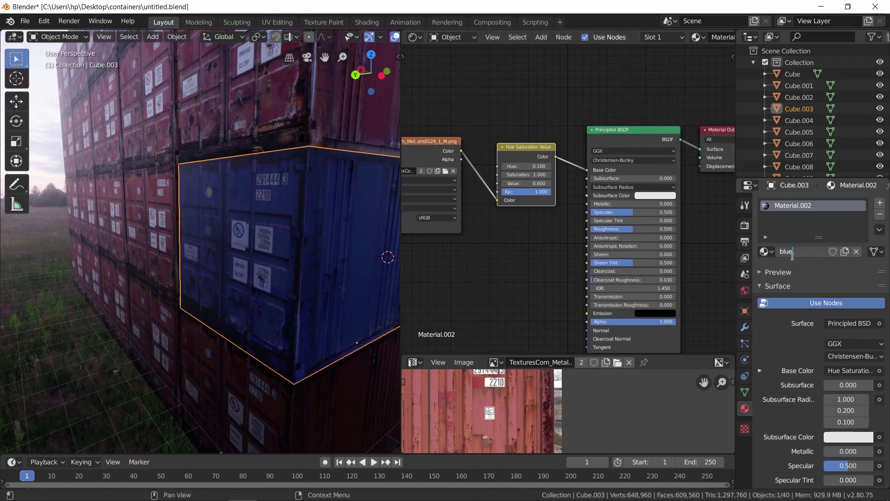
Select another container and unlink its shared material.
mouse_move(440, 286)
middle_mouse_down()
mouse_move(483, 302)
mouse_move(558, 304)
middle_mouse_up()
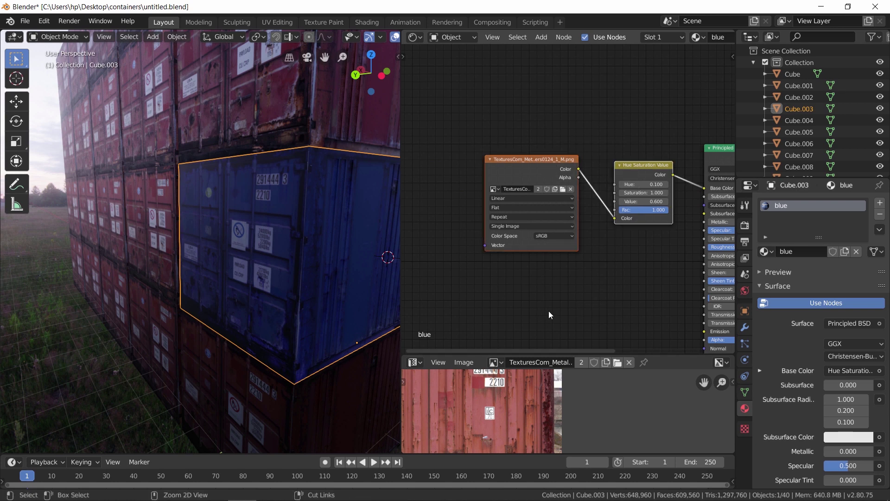
left_click(142, 190)
left_click(857, 251)
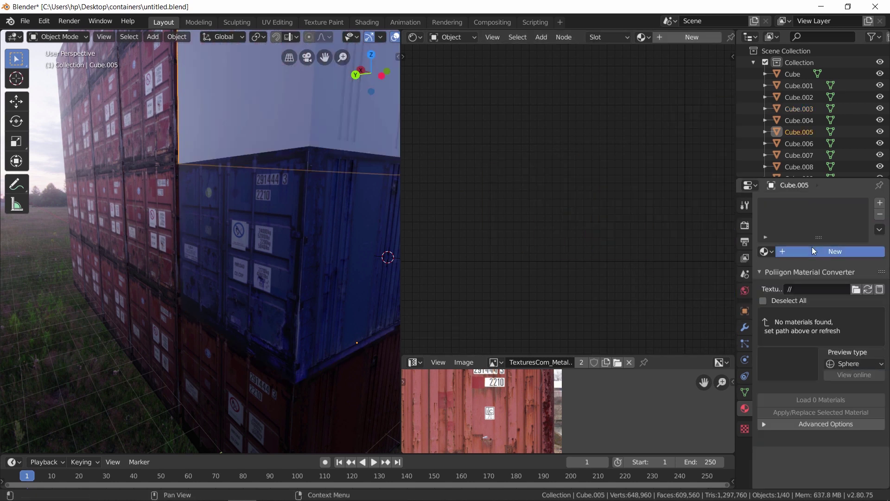
Give the empty container a new material with pasted texture and tint nodes, hue 0.600, named 'green dark'.
left_click(811, 246)
key("ctrl+v")
left_click_drag(673, 174, 689, 188)
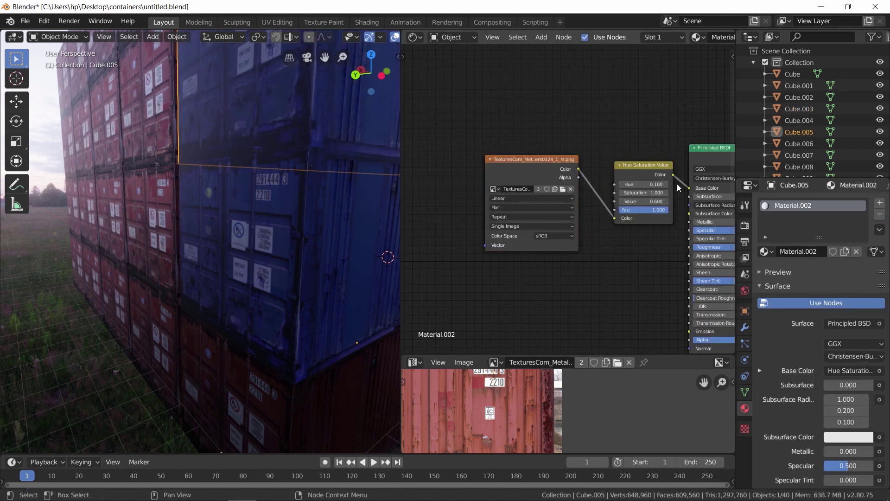
left_click(666, 184)
scroll(218, 246, "up", 5)
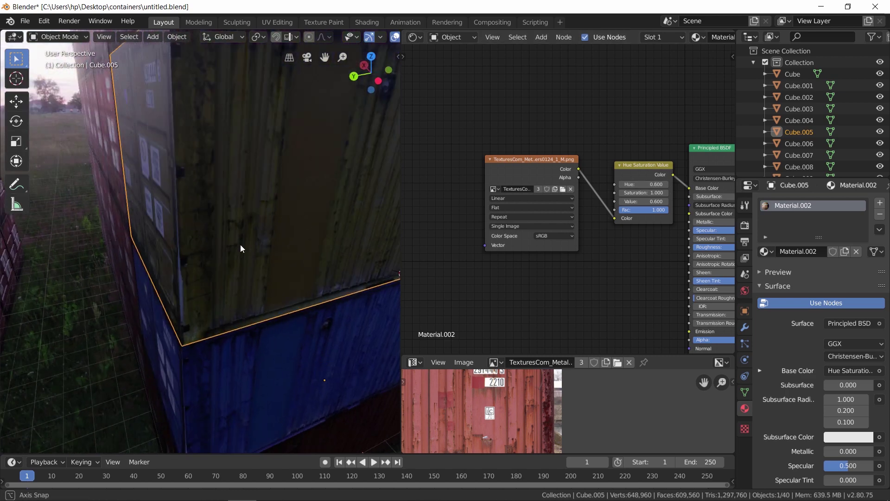
scroll(658, 202, "up", 2)
scroll(659, 202, "up", 1)
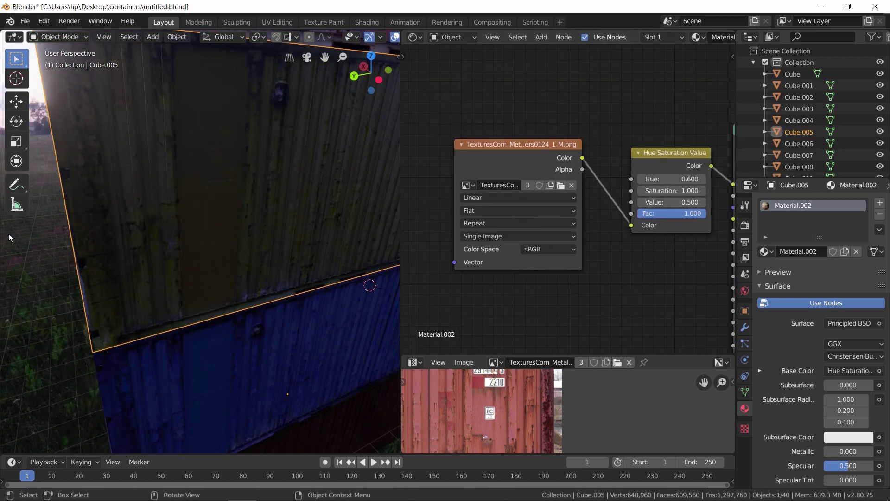
middle_click_drag(1, 237, 20, 218)
type("green dark")
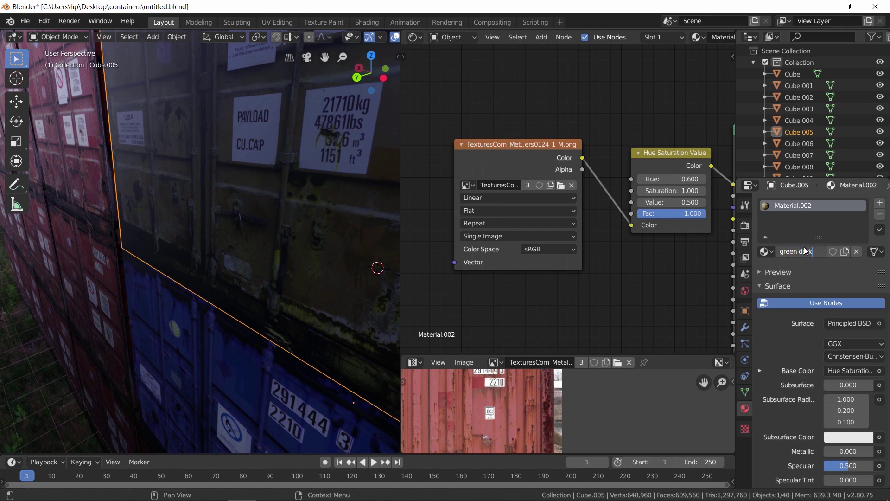
key("Return")
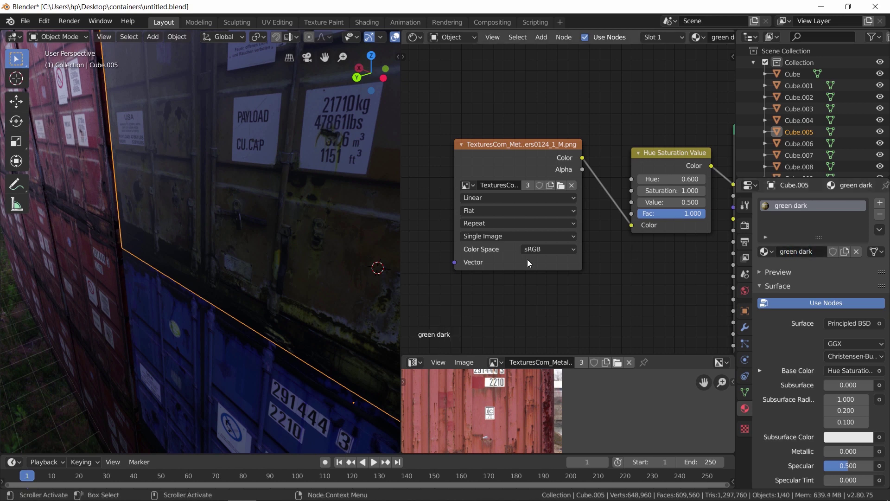
Give another container a 'dark pink' material tinted with Hue 0.4 and Value 0.3.
scroll(181, 248, "down", 5)
middle_click_drag(181, 248, 168, 189)
left_click(183, 190)
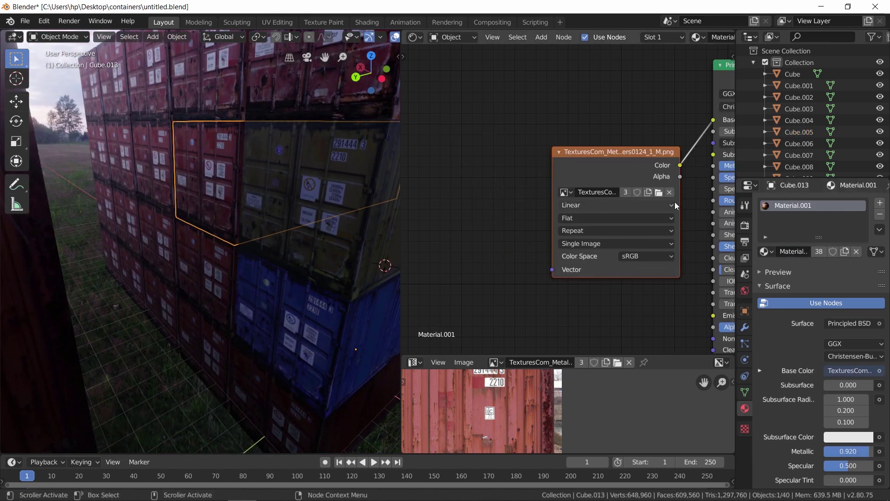
key("ctrl+z")
key("ctrl+z")
key("ctrl+z")
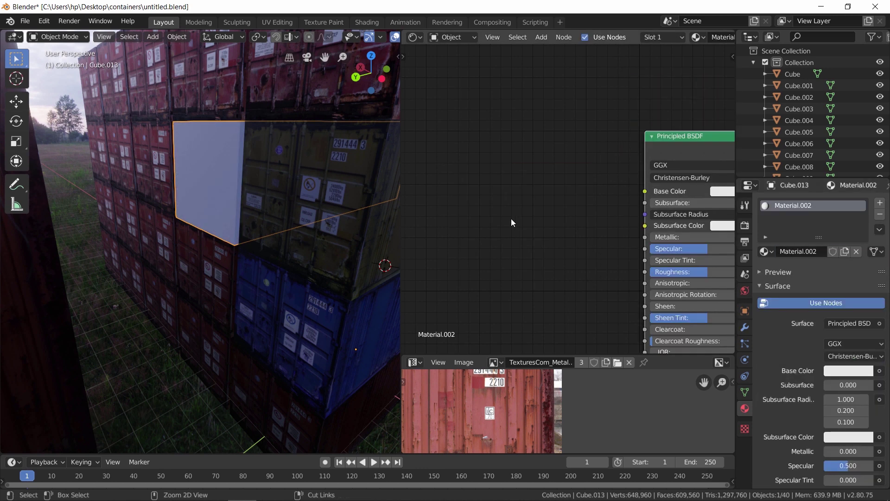
key("ctrl+z")
left_click_drag(623, 172, 644, 191)
left_click(615, 186)
left_click(615, 186)
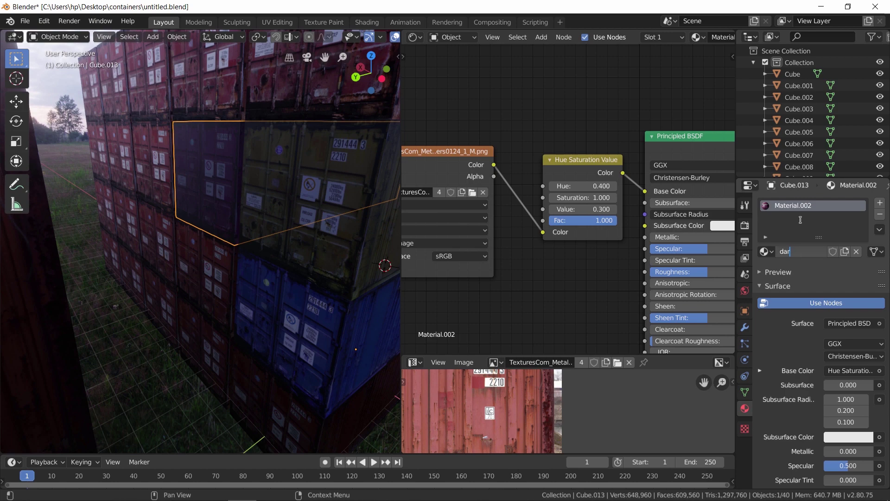
middle_click_drag(374, 246, 279, 260)
mouse_move(337, 268)
middle_mouse_down()
mouse_move(356, 274)
mouse_move(236, 299)
mouse_move(249, 304)
mouse_move(364, 266)
middle_mouse_up()
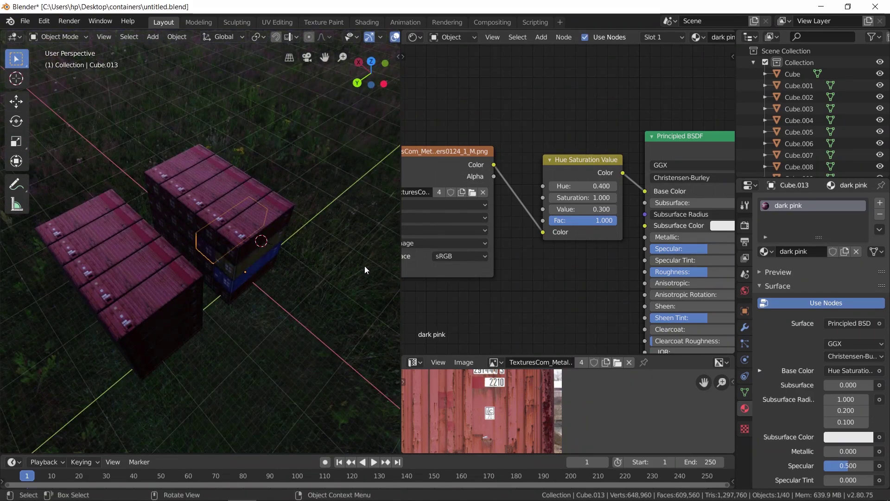
Duplicate all the container stacks 26.9 m along X beside the originals.
key("KP_7")
key("a")
key("shift+d")
key("x")
left_click(304, 283)
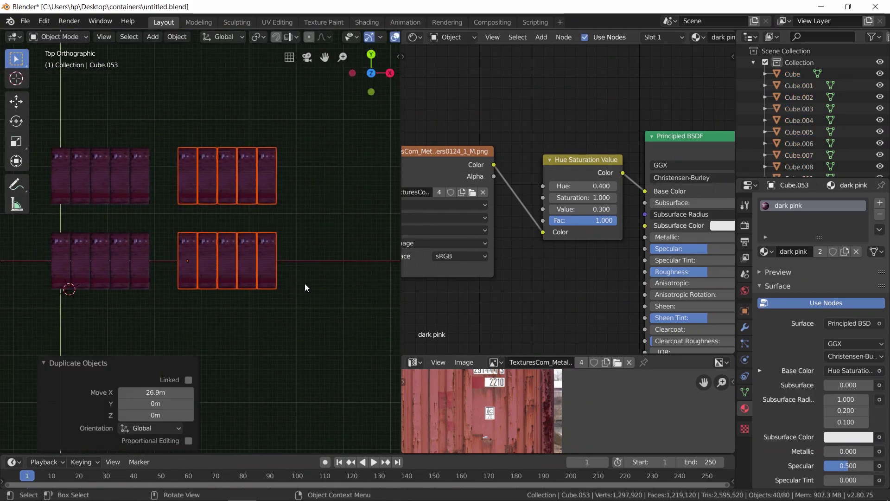
mouse_move(285, 287)
middle_mouse_down()
mouse_move(321, 230)
mouse_move(284, 315)
middle_mouse_up()
Randomly select 10 percent of containers with seed 4 and link them the green dark material.
key("alt+a")
scroll(284, 315, "up", 2)
left_click(133, 36)
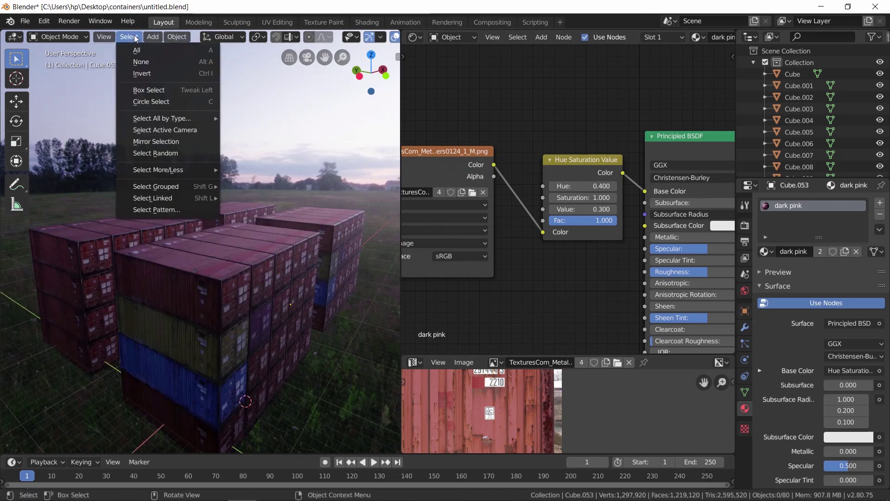
left_click(165, 153)
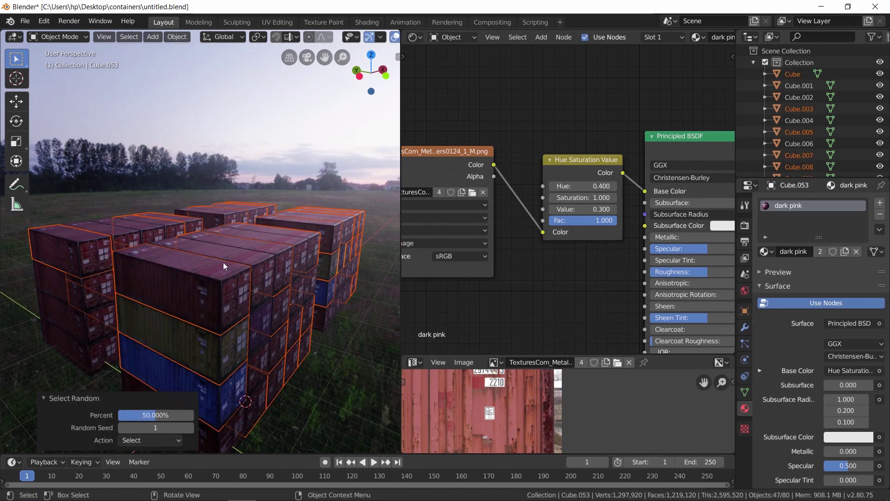
left_click(190, 427)
mouse_move(184, 297)
middle_mouse_down()
mouse_move(221, 319)
mouse_move(125, 354)
middle_mouse_up()
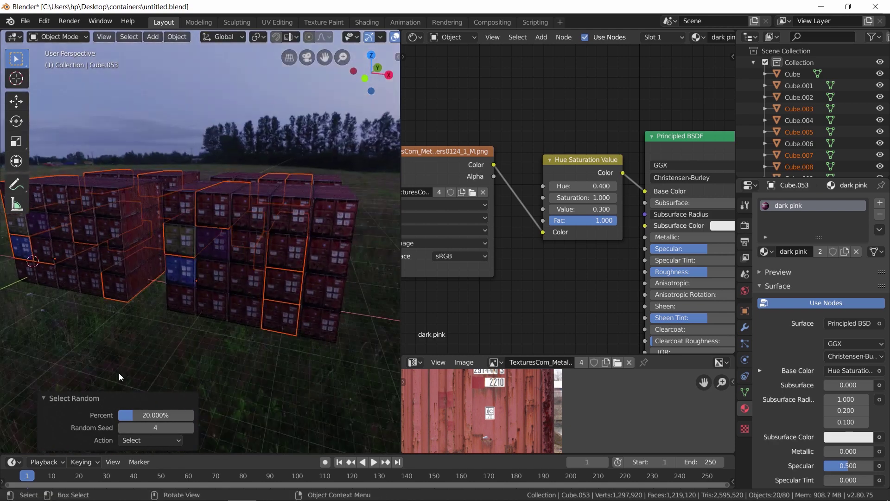
key("Return")
middle_click_drag(324, 337, 163, 254)
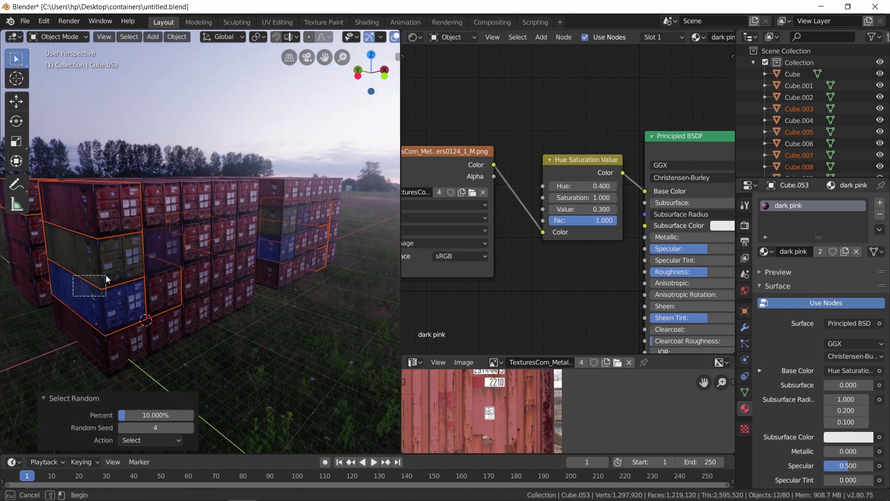
left_click(131, 266, "shift")
key("ctrl+l")
left_click(115, 299)
mouse_move(115, 299)
middle_mouse_down()
mouse_move(226, 329)
mouse_move(227, 321)
middle_mouse_up()
Randomly select a new set of containers and link them the blue material.
left_click(227, 322)
left_click(137, 38)
left_click(160, 151)
mouse_move(160, 151)
middle_mouse_down()
mouse_move(164, 416)
mouse_move(184, 316)
middle_mouse_up()
key("Return")
left_click(184, 315, "shift")
key("ctrl+l")
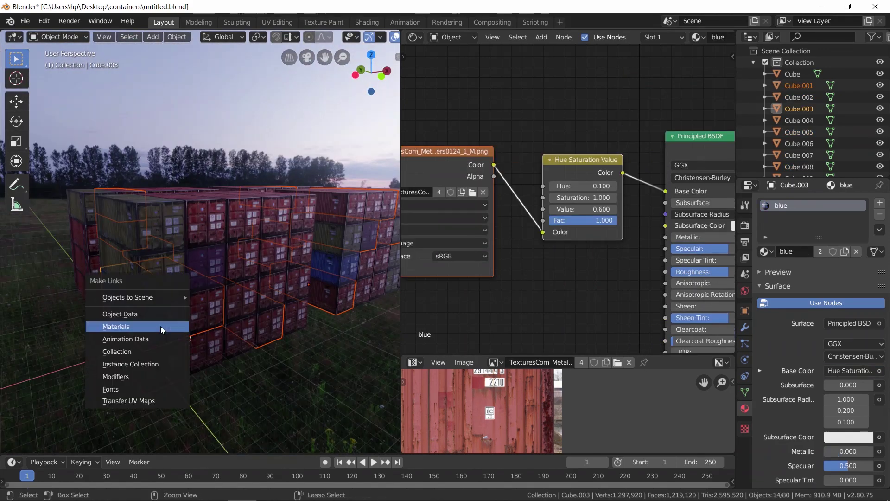
left_click(160, 327)
middle_click_drag(257, 390, 249, 391)
Randomly select another set of containers and link them the dark pink material.
left_click(263, 299)
mouse_move(262, 299)
middle_mouse_down()
mouse_move(248, 336)
mouse_move(195, 357)
mouse_move(200, 305)
middle_mouse_up()
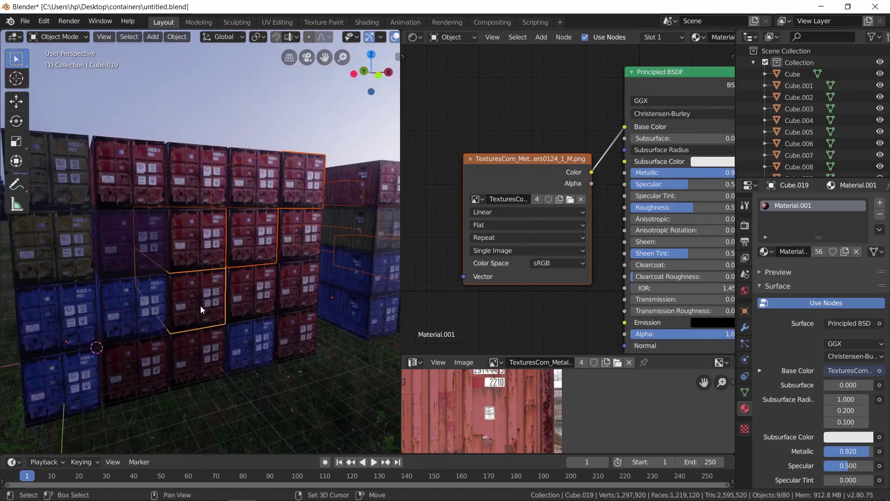
left_click(130, 239, "shift")
key("ctrl+l")
left_click(140, 236)
mouse_move(218, 371)
middle_mouse_down()
mouse_move(319, 400)
mouse_move(160, 334)
mouse_move(213, 334)
middle_mouse_up()
left_click(199, 21)
key("shift+a")
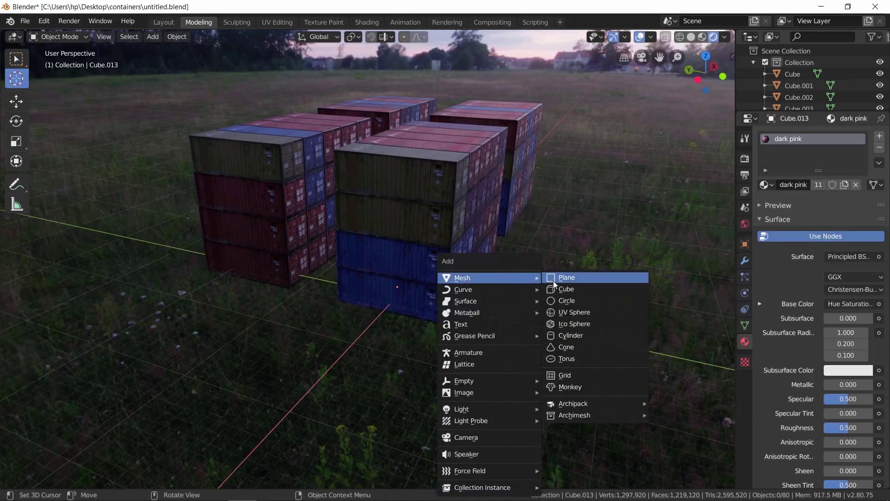
Add a plane, scale it up under the containers and lower it to their base.
left_click(552, 280)
key("s")
left_click(275, 293)
middle_click_drag(274, 293, 626, 210)
key("KP_1")
key("g")
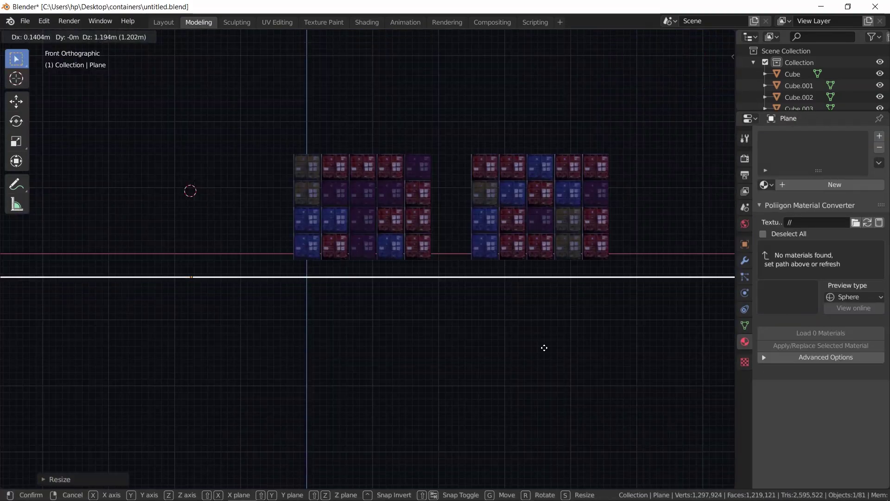
left_click(542, 349)
Orbit to check the plane sits under the stacks, then return to the Layout workspace.
key("b")
scroll(393, 229, "up", 3)
mouse_move(393, 229)
middle_mouse_down()
mouse_move(266, 290)
mouse_move(335, 288)
middle_mouse_up()
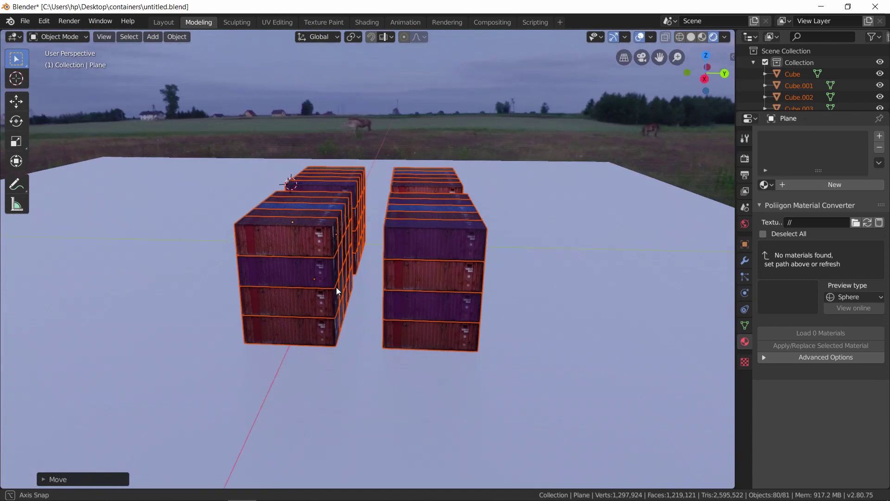
scroll(336, 288, "up", 5)
key("z")
scroll(634, 337, "down", 5)
left_click(835, 184)
Apply the CityStreetAsphaltGenericCracked002 asphalt material to the plane via the Poliigon converter.
left_click(163, 22)
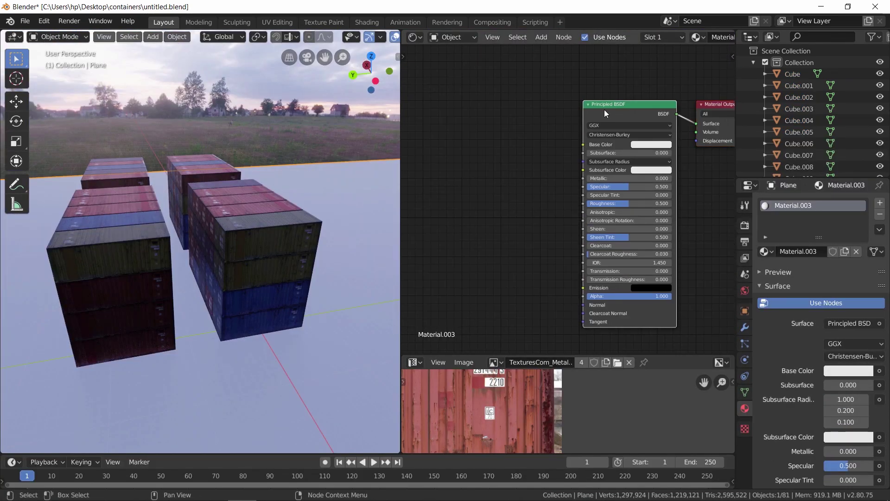
left_click(880, 215)
left_click(855, 288)
left_click(45, 268)
left_click(149, 76)
double_click(180, 89)
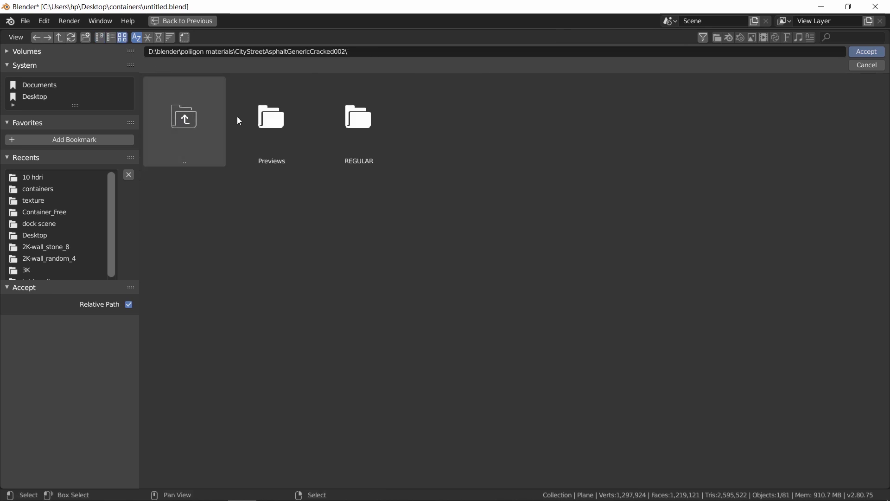
key("BackSpace")
key("Return")
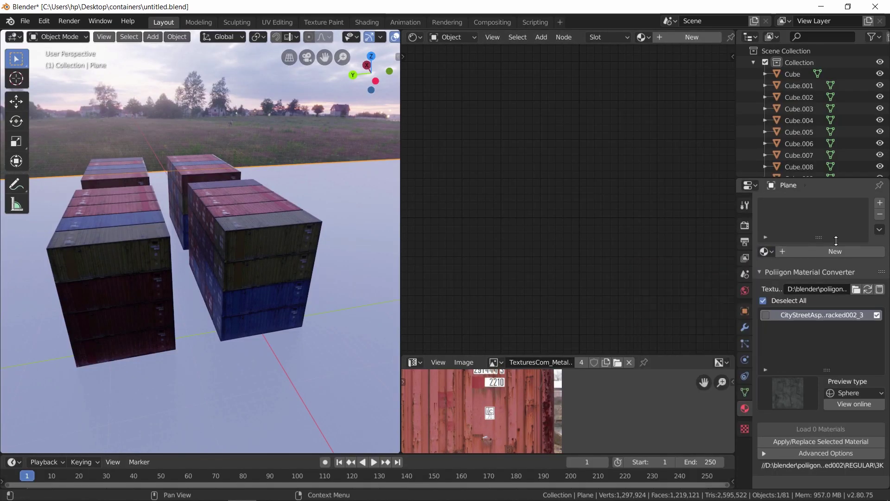
left_click(835, 251)
left_click(766, 251)
Set the asphalt texture's mapping scale to 10 by 10.
left_click(695, 284)
scroll(533, 208, "up", 3)
scroll(533, 209, "up", 4)
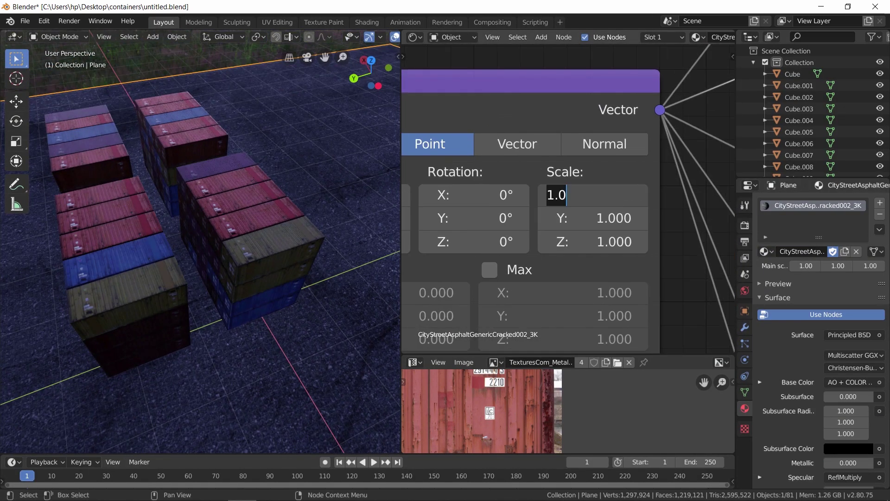
key("Return")
scroll(501, 210, "down", 3)
scroll(501, 210, "down", 2)
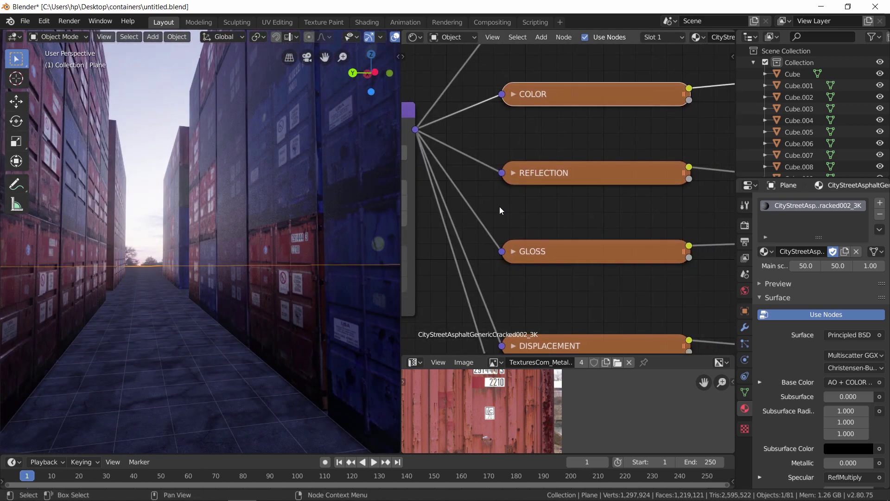
middle_click_drag(500, 210, 637, 227)
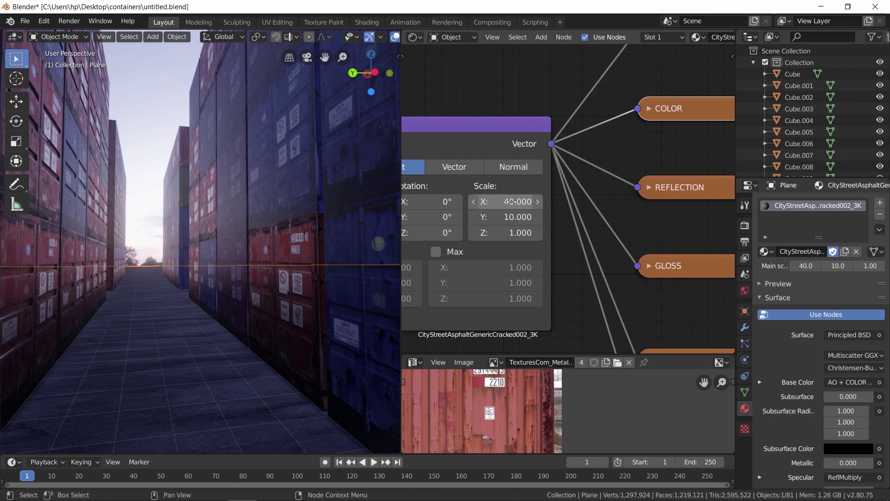
middle_click_drag(241, 306, 215, 302)
key("shift+a")
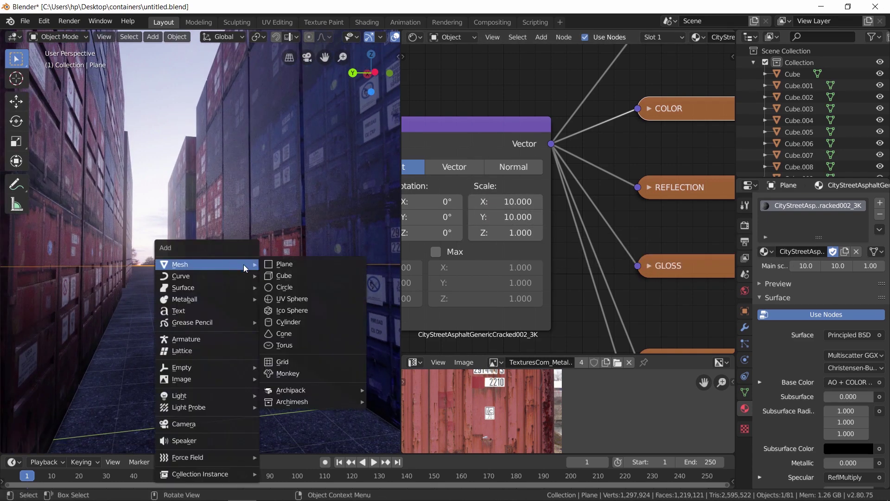
Add a camera and align it to look down the container alley.
left_click(214, 424)
mouse_move(258, 318)
middle_mouse_down()
mouse_move(242, 342)
mouse_move(258, 239)
mouse_move(332, 300)
middle_mouse_up()
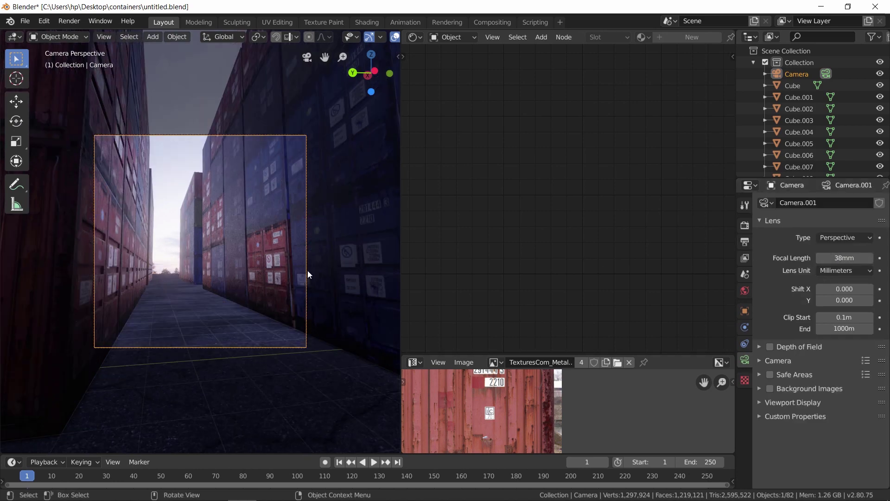
mouse_move(272, 318)
middle_mouse_down()
mouse_move(259, 324)
mouse_move(209, 302)
middle_mouse_up()
key("ctrl+alt+KP_0")
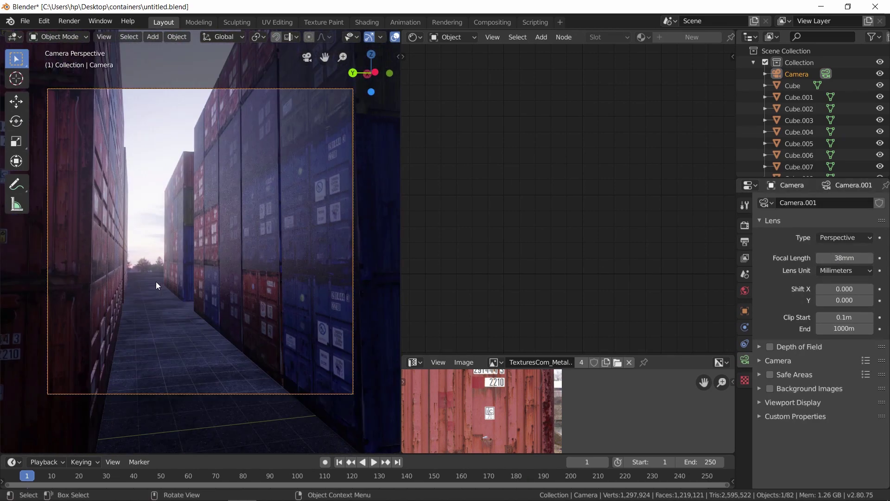
Nudge one right-wall container along Y to break the wall line.
left_click(156, 280)
left_click(129, 36)
left_click(313, 254)
key("g")
key("y")
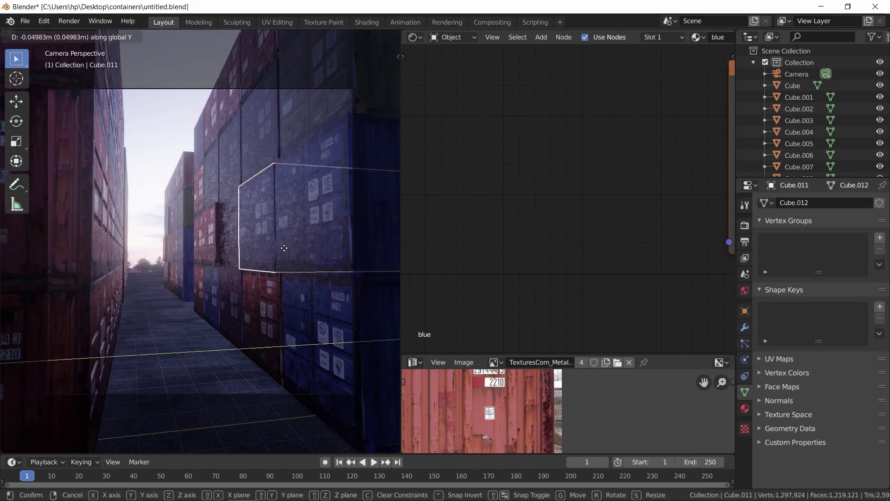
left_click(339, 257)
key("Home")
Offset several more wall containers in and out along Y.
left_click(260, 222)
left_click(278, 199)
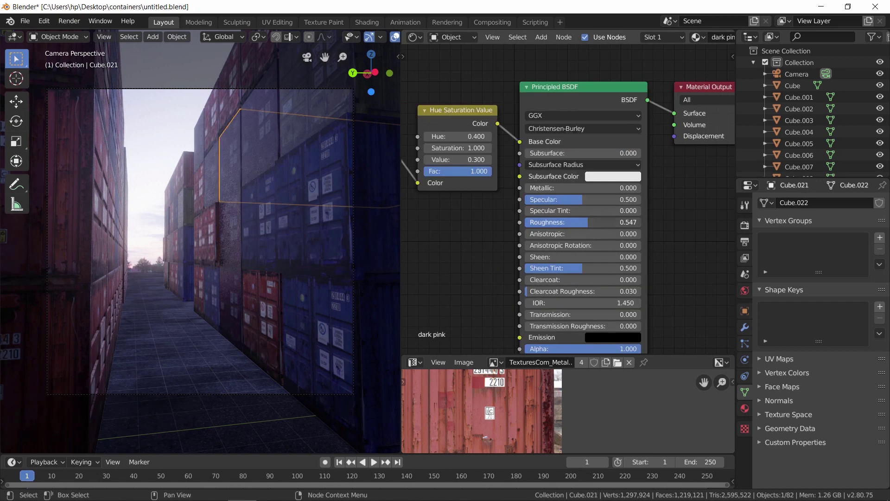
left_click(251, 255)
left_click(327, 186)
left_click(288, 306)
key("g")
key("y")
left_click(259, 297)
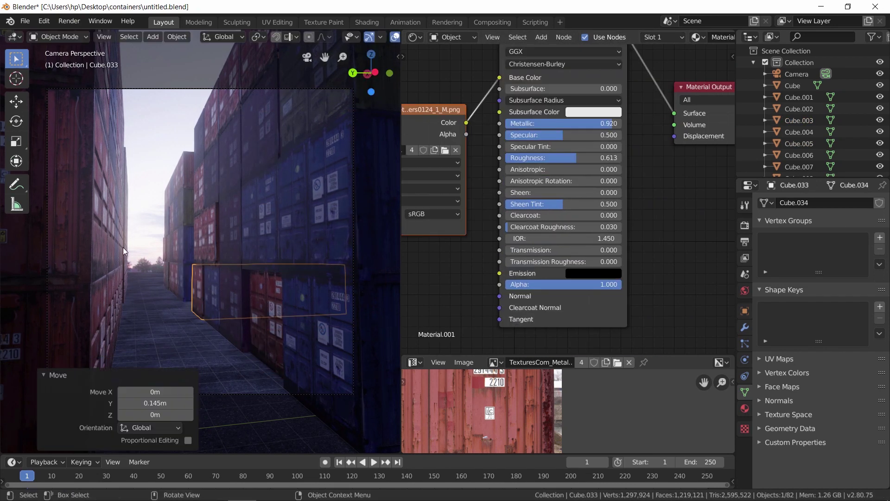
left_click(83, 194)
key("g")
key("y")
left_click(116, 245)
Select the upper green containers and the ground plane, returning to the camera view.
left_click(192, 215)
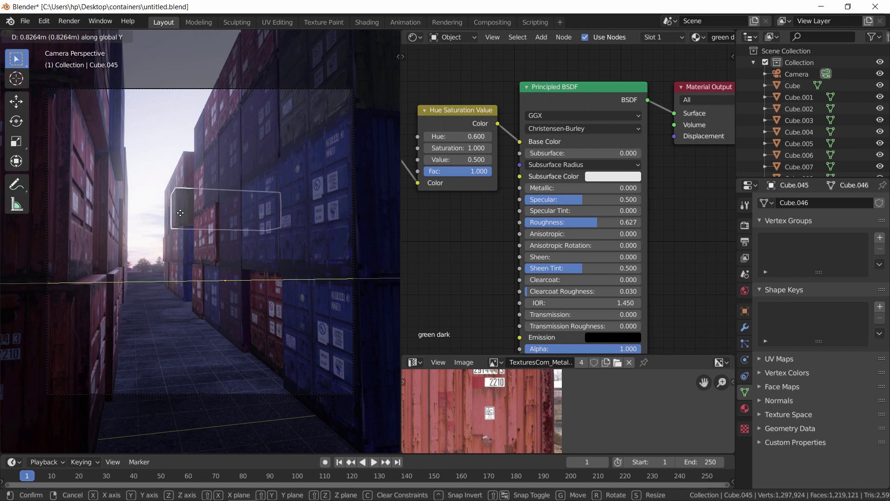
left_click(192, 214, "shift")
middle_click_drag(193, 218, 190, 230)
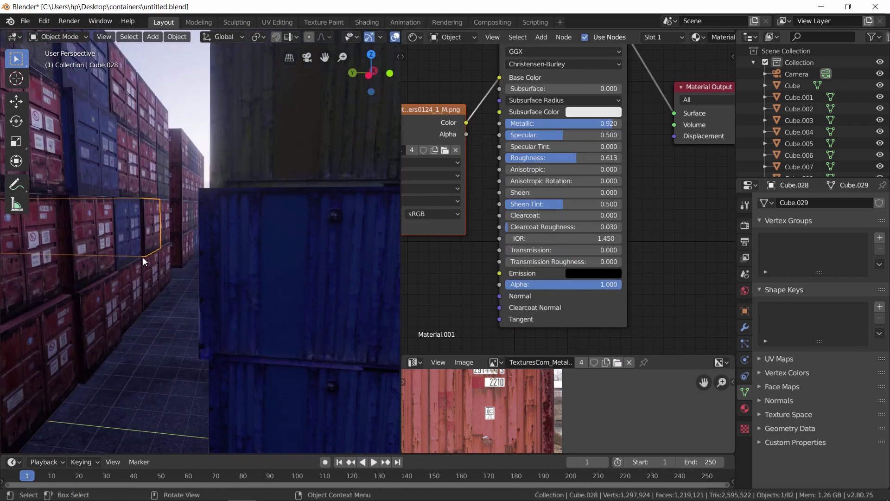
left_click(232, 274)
key("KP_0")
left_click(228, 290)
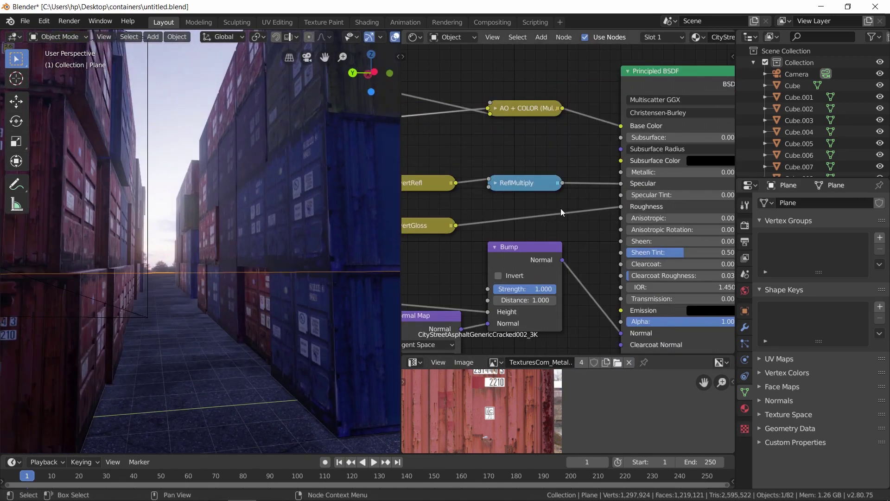
Rotate the sky texture to show a moon and lower world strength to 0.900.
left_click(452, 37)
left_click(451, 63)
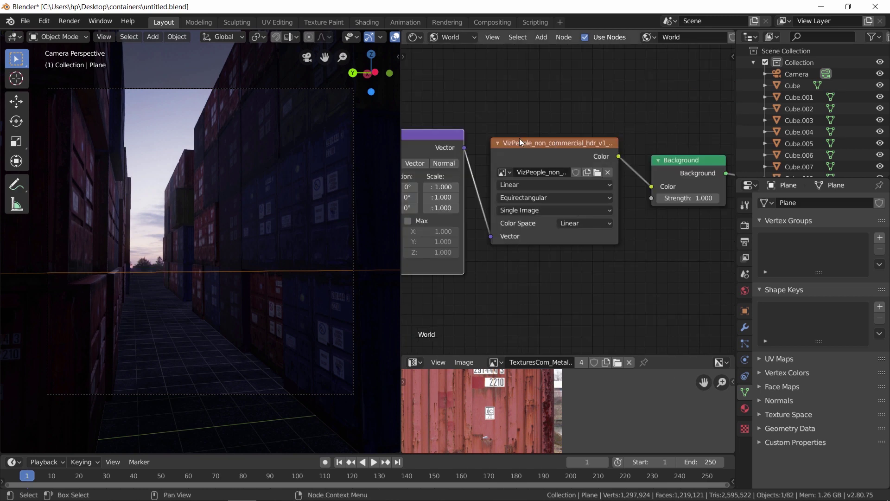
left_click_drag(606, 244, 649, 245)
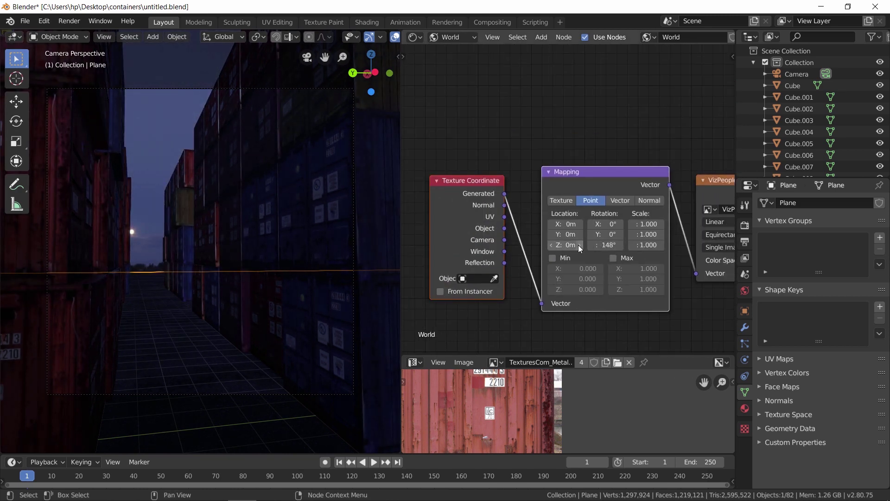
middle_click_drag(566, 245, 361, 231)
left_click_drag(689, 221, 681, 221)
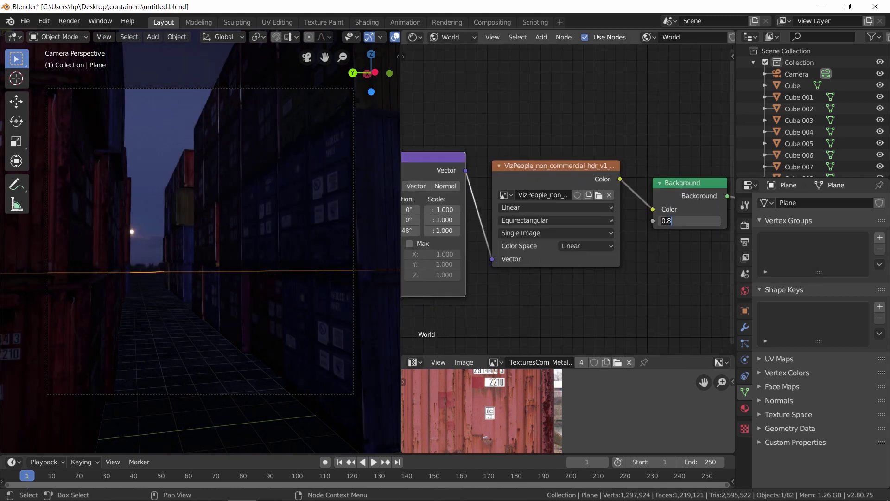
Add an area light and raise it above the container rows.
middle_click_drag(195, 209, 177, 284)
scroll(176, 284, "down", 5)
middle_click_drag(114, 265, 199, 282)
key("shift+a")
left_click(235, 318)
key("g")
key("z")
left_click(297, 206)
Enlarge and reposition the area light and set its power to 4000 W.
key("s")
key("KP_7")
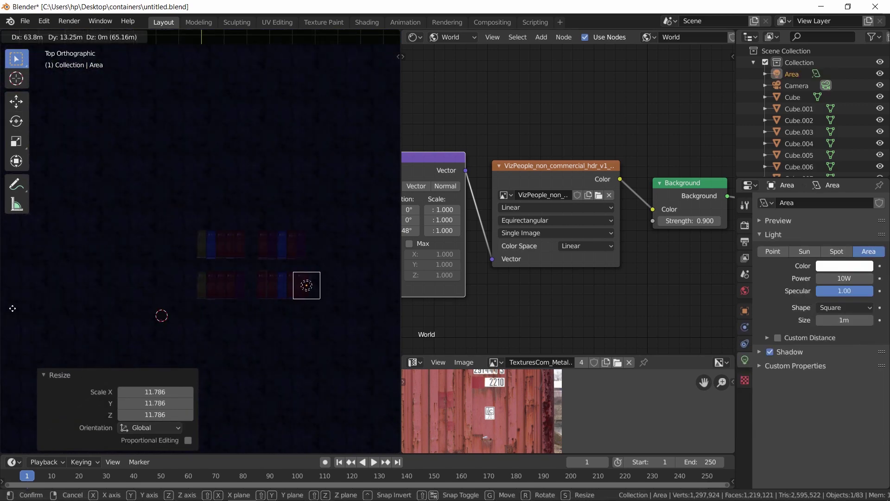
key("g")
left_click(278, 250)
middle_click_drag(278, 251, 270, 237)
key("g")
key("z")
left_click(270, 218)
double_click(844, 278)
type("4000")
key("Return")
key("KP_0")
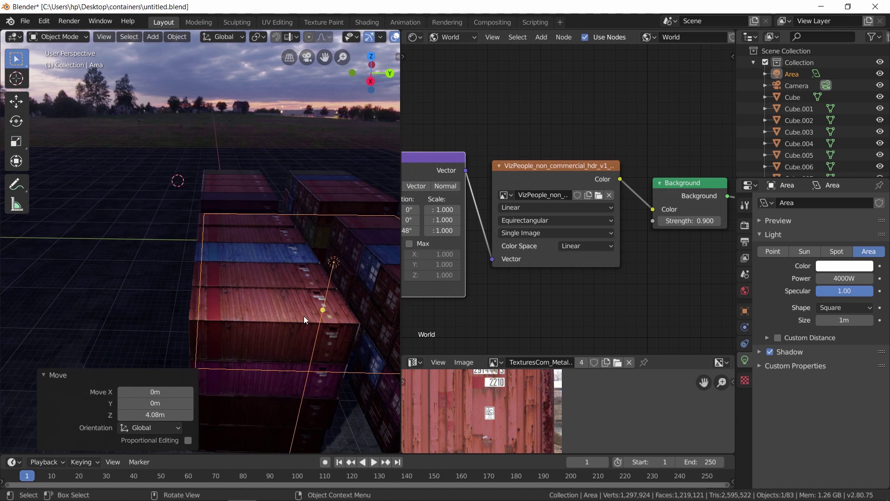
Turn the node area into a second 3D view and place a duplicate area light.
left_click(414, 37)
left_click(436, 80)
scroll(571, 186, "down", 4)
key("shift+d")
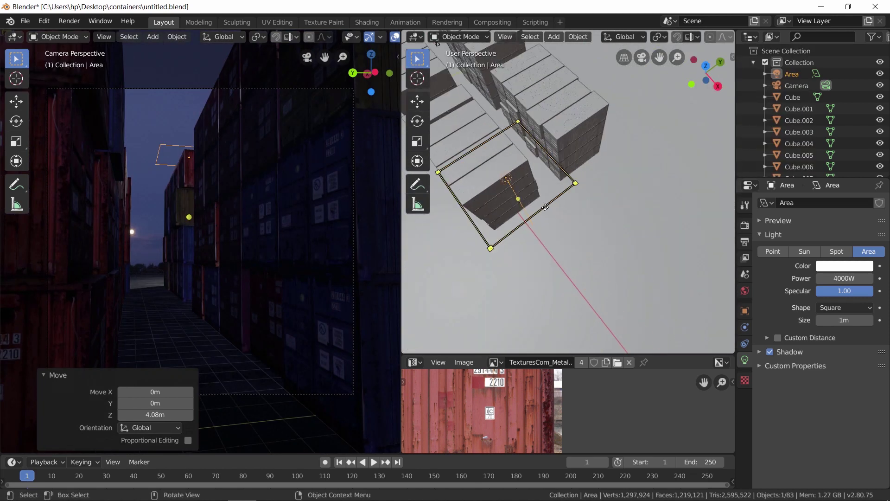
left_click(568, 294)
key("KP_7")
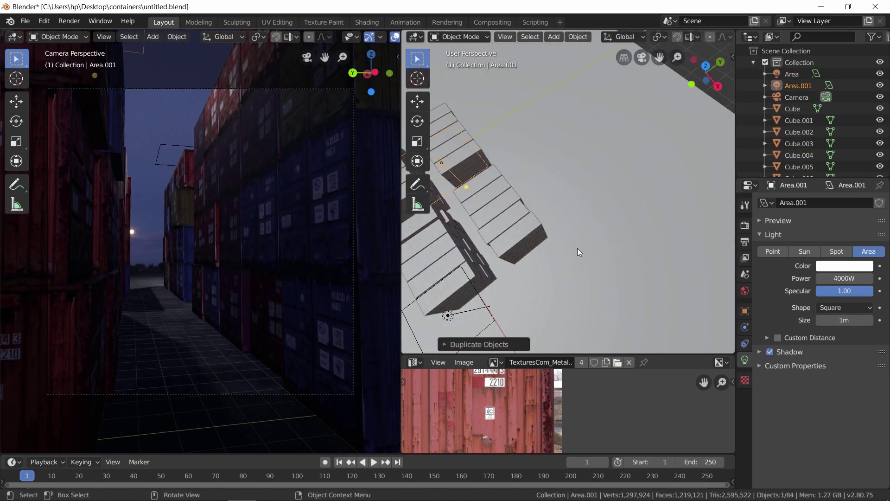
key("g")
left_click(589, 250)
Select a block of containers and duplicate and rotate the copy.
middle_click_drag(588, 249, 470, 272)
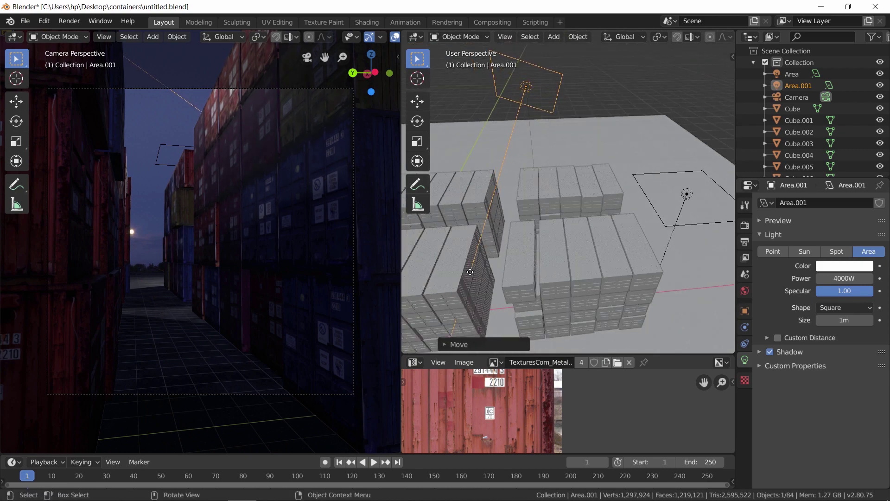
middle_click_drag(583, 214, 537, 240)
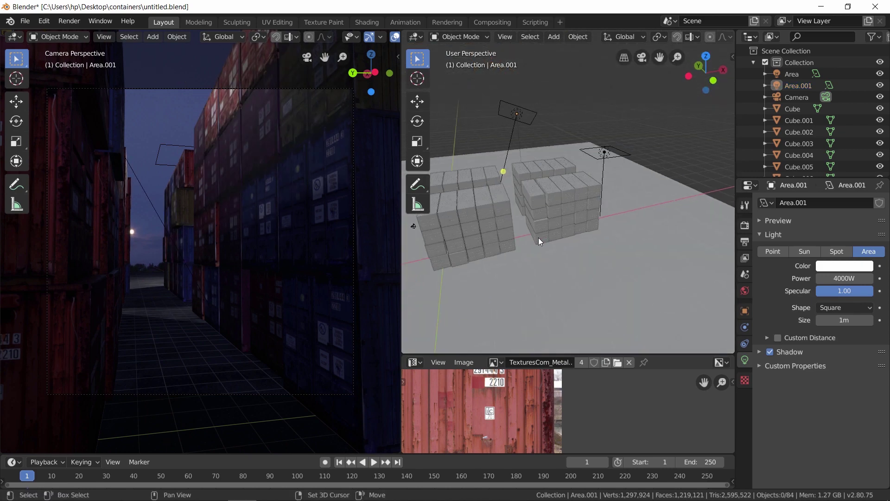
left_click_drag(536, 241, 612, 209)
key("shift+d")
key("r")
key("Escape")
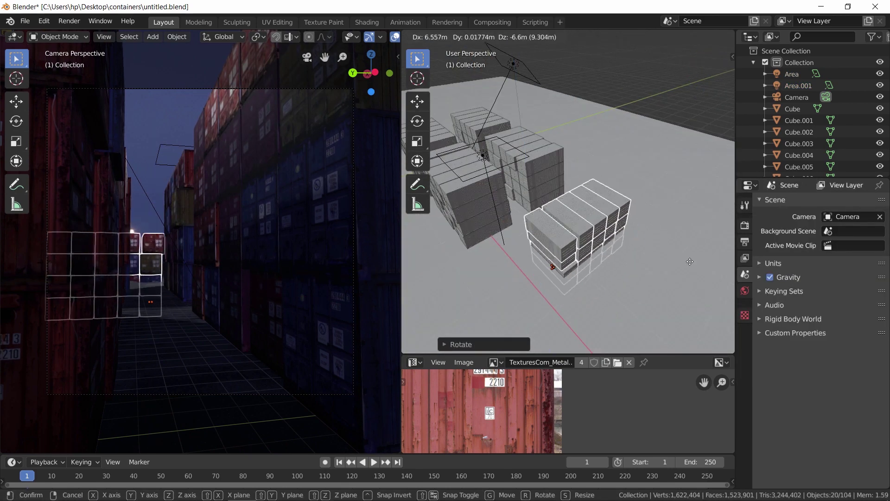
Delete a stray container and move another into line with the copied stack.
scroll(603, 209, "up", 5)
key("Delete")
left_click(624, 165)
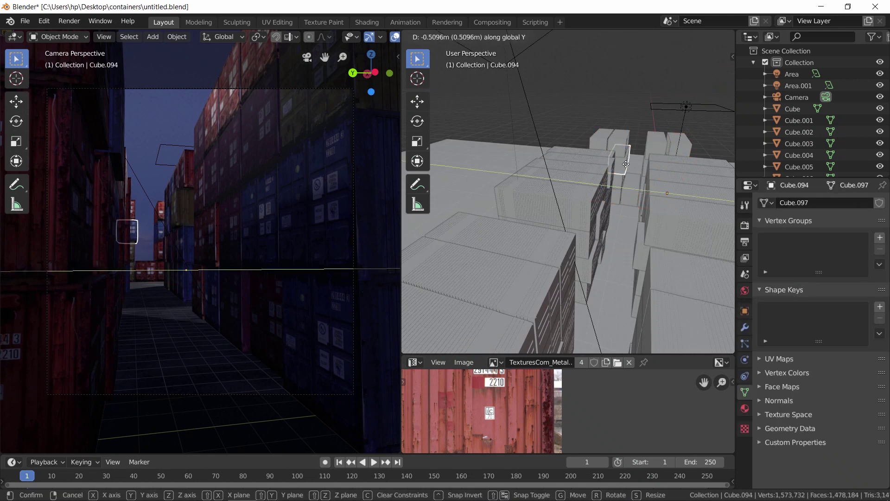
left_click_drag(625, 165, 611, 185)
mouse_move(606, 259)
middle_mouse_down()
mouse_move(556, 245)
mouse_move(552, 284)
middle_mouse_up()
left_click(551, 284)
key("shift+d")
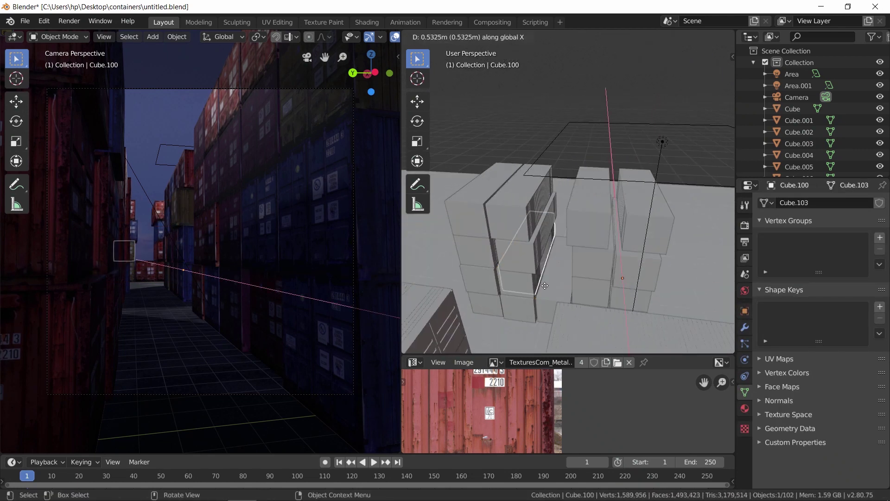
key("Escape")
Separate a vertical strip of container faces into its own door panel object.
key("Tab")
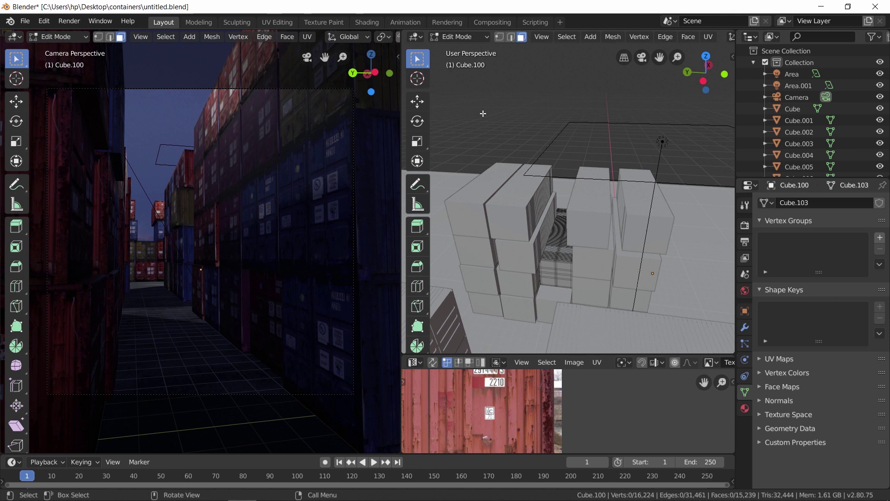
key("shift+F3")
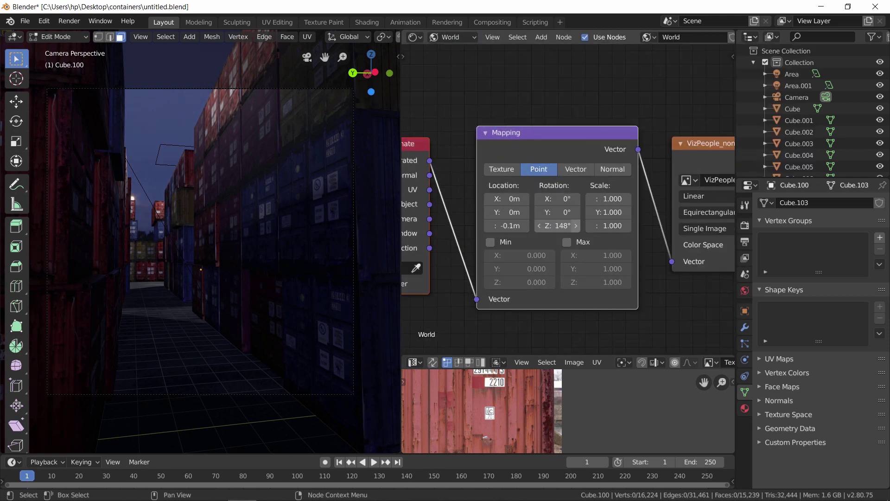
middle_click_drag(152, 204, 195, 218)
scroll(194, 218, "up", 5)
left_click(245, 229, "shift")
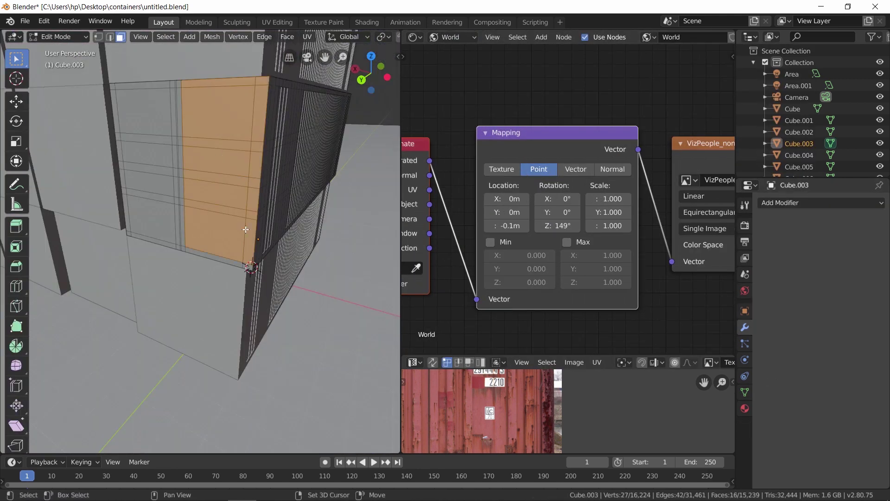
key("Tab")
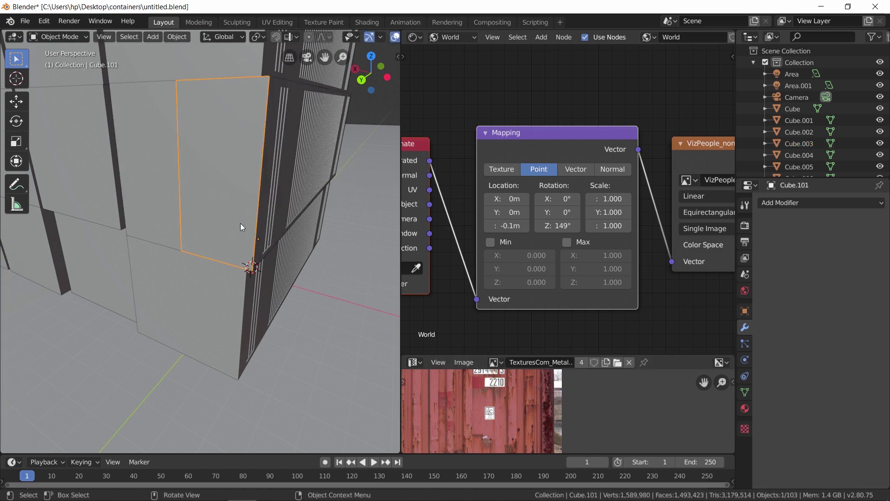
left_click(169, 286)
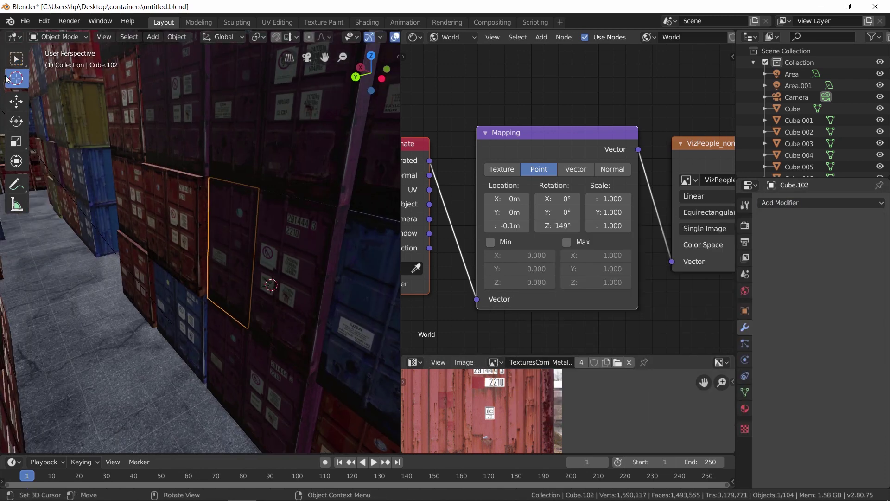
left_click(177, 36)
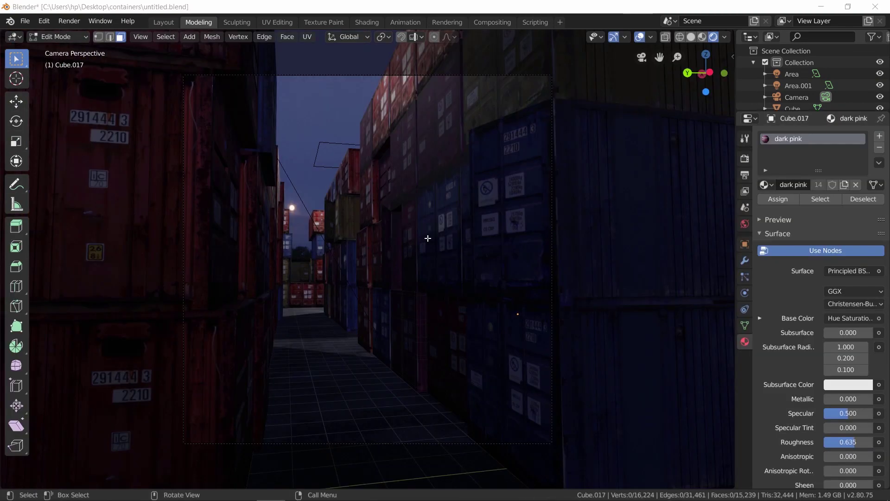
middle_click_drag(427, 238, 420, 278)
key("Tab")
key("shift+a")
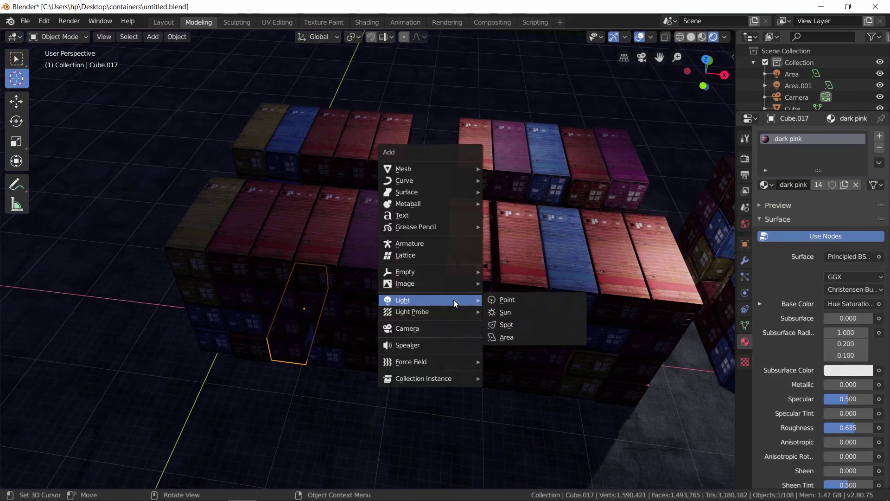
Add a spot light, raise it above the yard, and set its power to 4000 W.
left_click(507, 325)
key("g")
key("z")
left_click(481, 290)
key("KP_7")
key("g")
key("Escape")
mouse_move(481, 290)
middle_mouse_down()
mouse_move(604, 307)
mouse_move(433, 317)
middle_mouse_up()
key("g")
key("z")
key("Return")
key("Return")
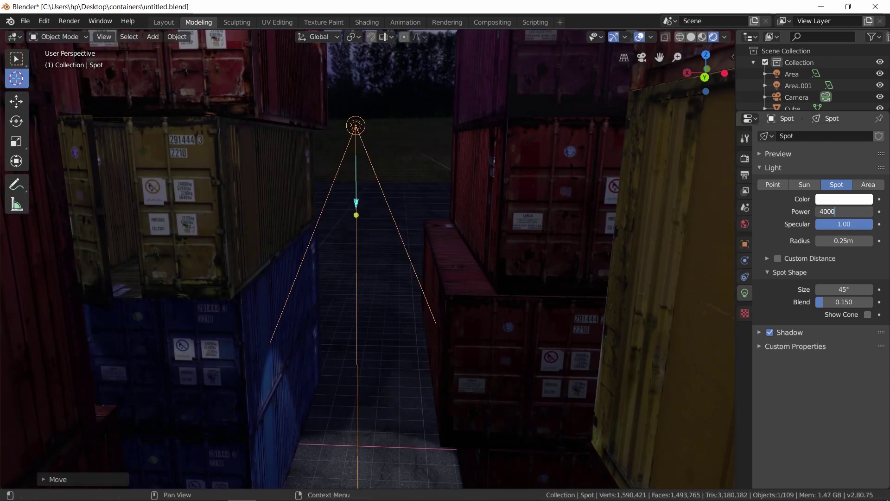
key("Return")
key("KP_0")
Split the viewport and move the spot light above the alley.
left_click_drag(733, 32, 426, 177)
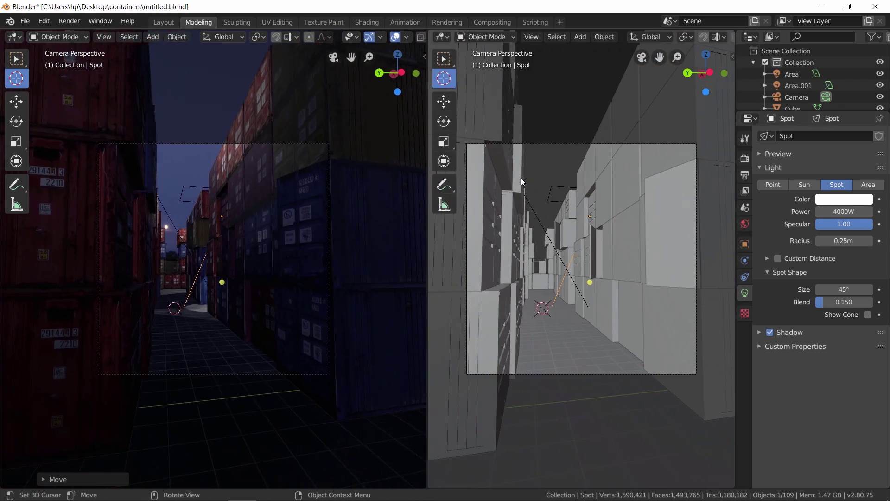
middle_click_drag(521, 177, 594, 231)
key("KP_Decimal")
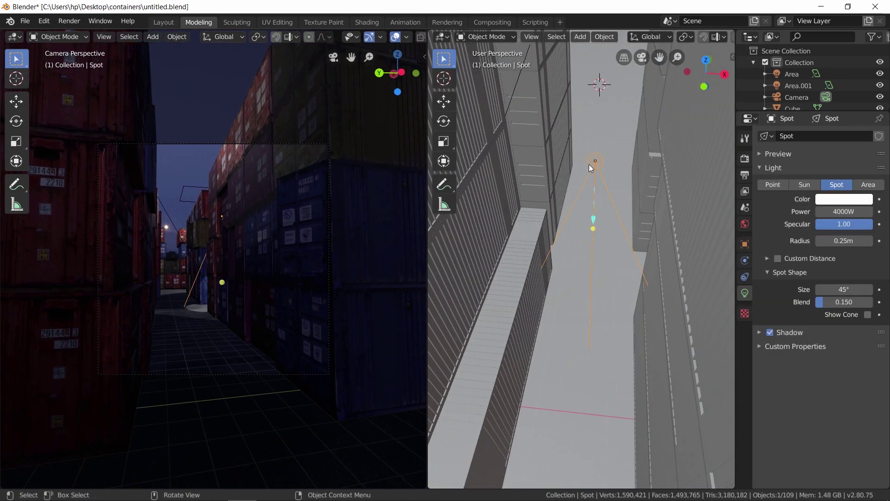
key("KP_7")
key("g")
left_click(630, 272)
Nudge the spot light along Y and widen its cone to 107°.
middle_click_drag(630, 273, 625, 195)
key("g")
key("z")
key("y")
left_click(624, 168)
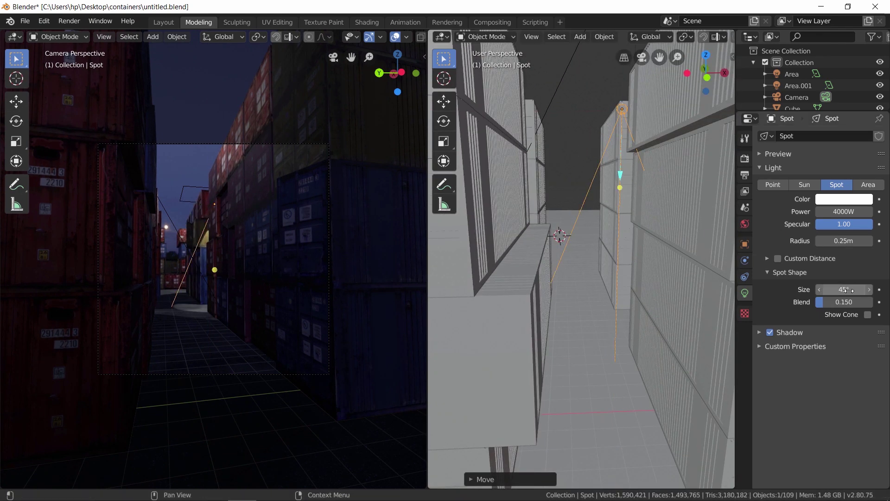
left_click_drag(843, 289, 857, 289)
key("ctrl+Page_Up")
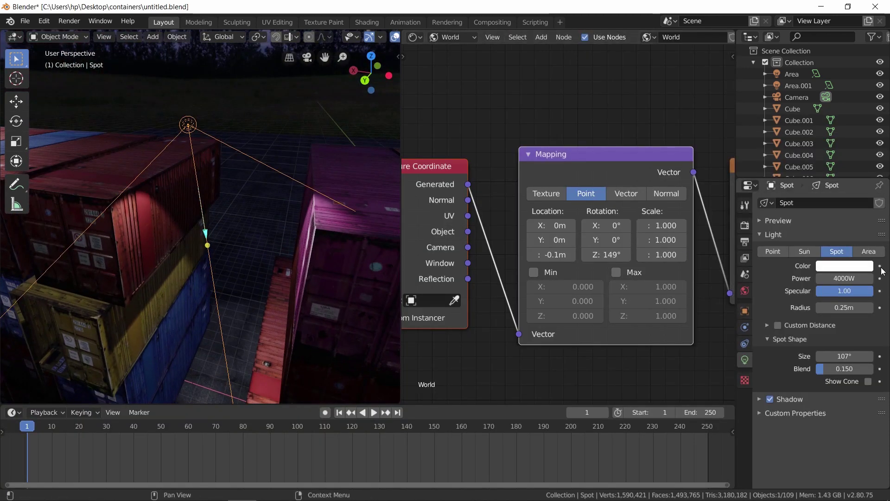
Keyframe the spot light's power in the Graph Editor and add a Noise modifier with strength 2850.
left_click(420, 38)
left_click(510, 105)
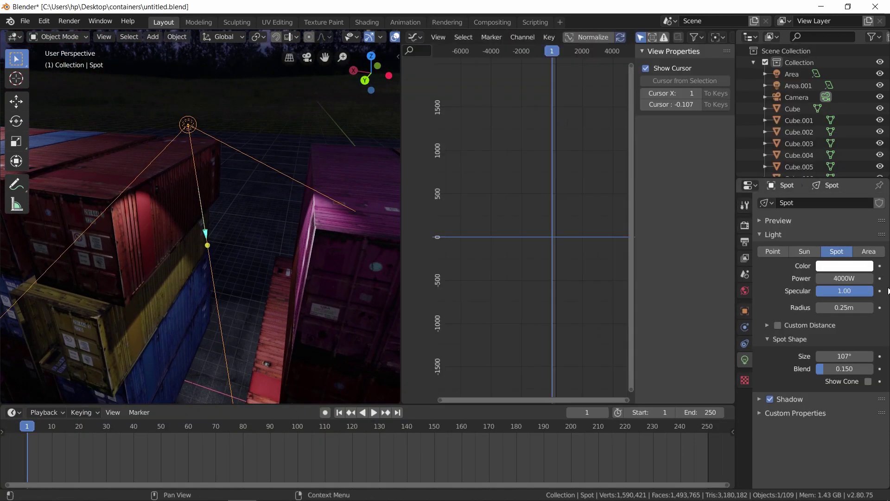
left_click(880, 278)
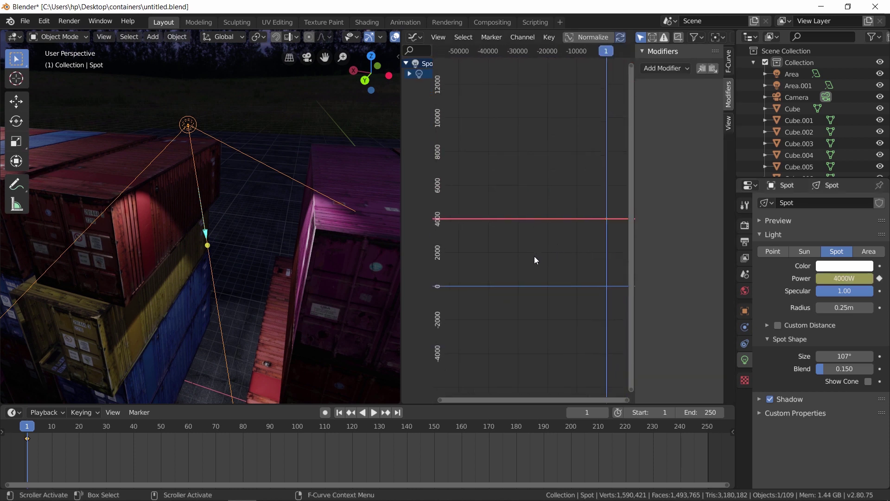
left_click(675, 130)
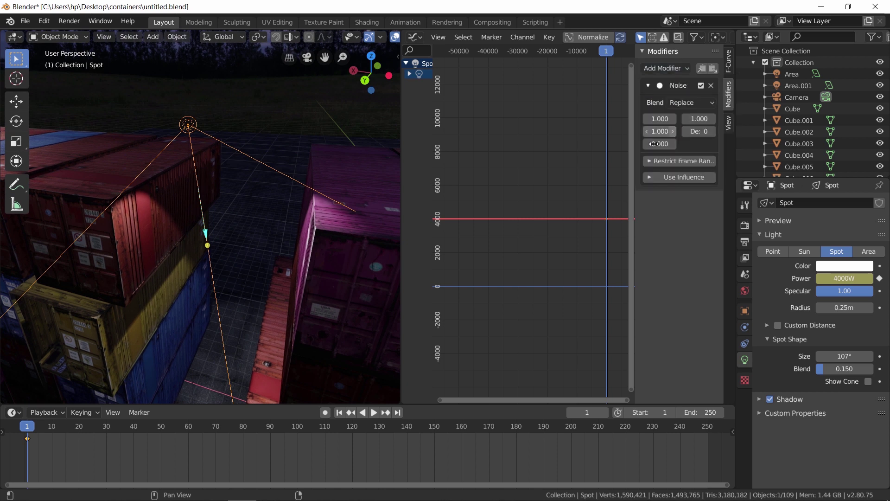
scroll(538, 208, "up", 2)
scroll(542, 210, "up", 1)
scroll(547, 211, "up", 3)
type("2850")
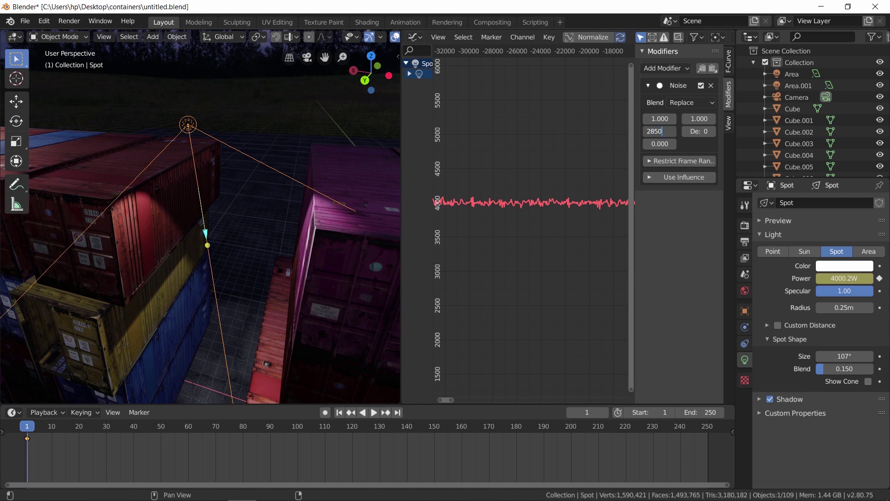
key("Return")
scroll(537, 208, "up", 2)
scroll(537, 209, "up", 2)
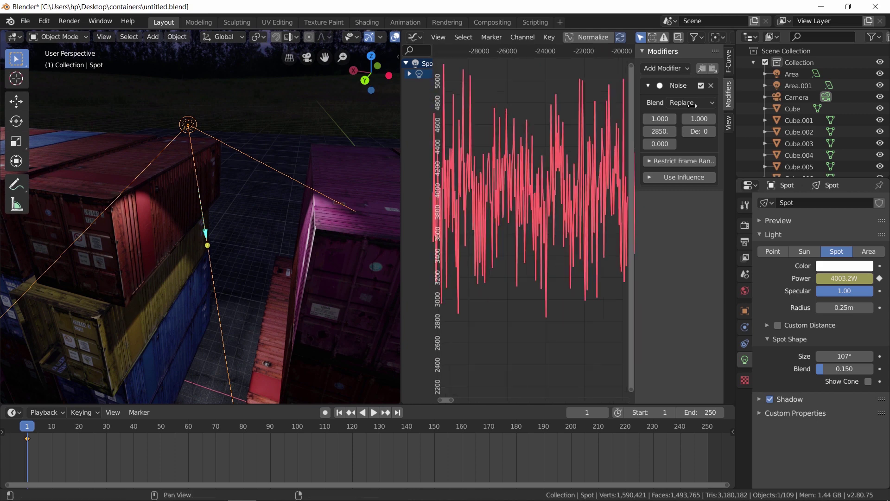
Add a Limits modifier capping the power curve at a maximum of 4000.
left_click(676, 69)
left_click(667, 146)
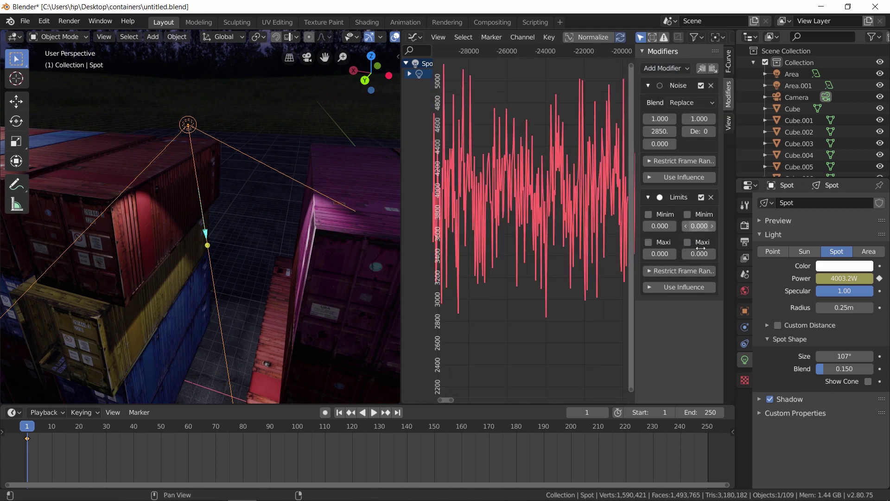
left_click(694, 246)
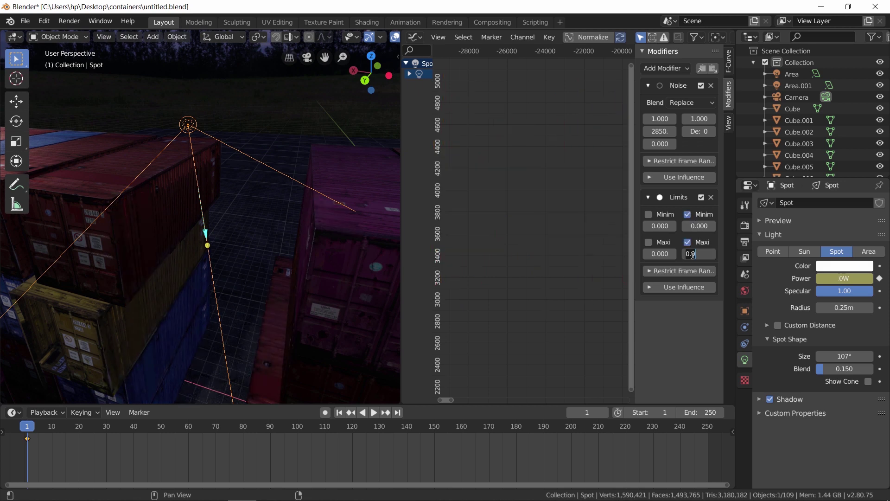
type("4000")
key("Return")
Tune the Noise modifier to strength 5000 and scale 150, then raise it to 1000.
left_click_drag(652, 120, 686, 120)
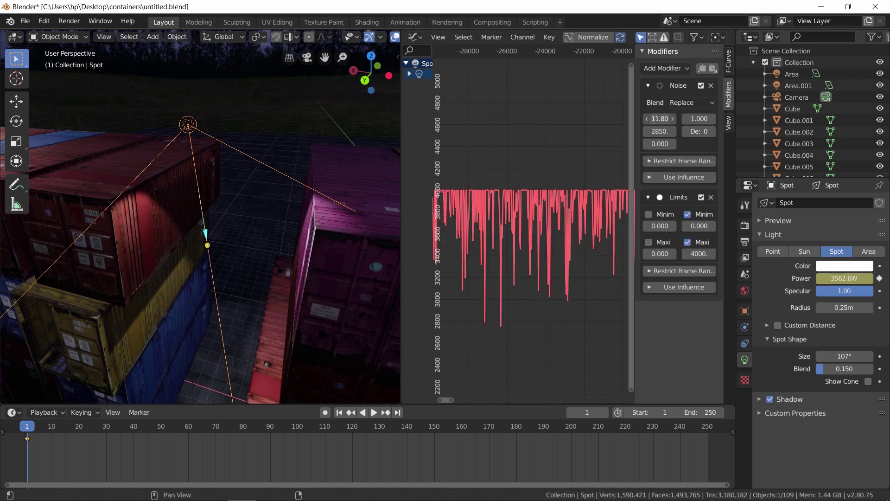
scroll(570, 216, "down", 2)
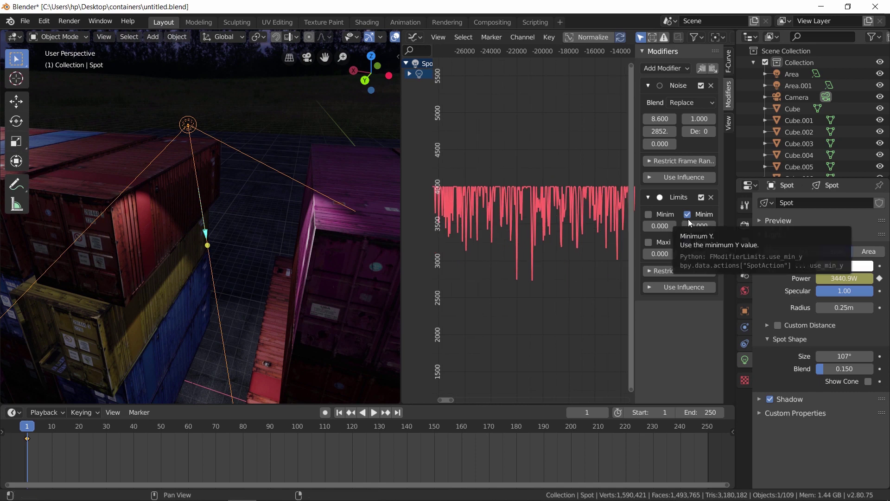
scroll(545, 277, "down", 6)
middle_click_drag(543, 274, 586, 161, "ctrl")
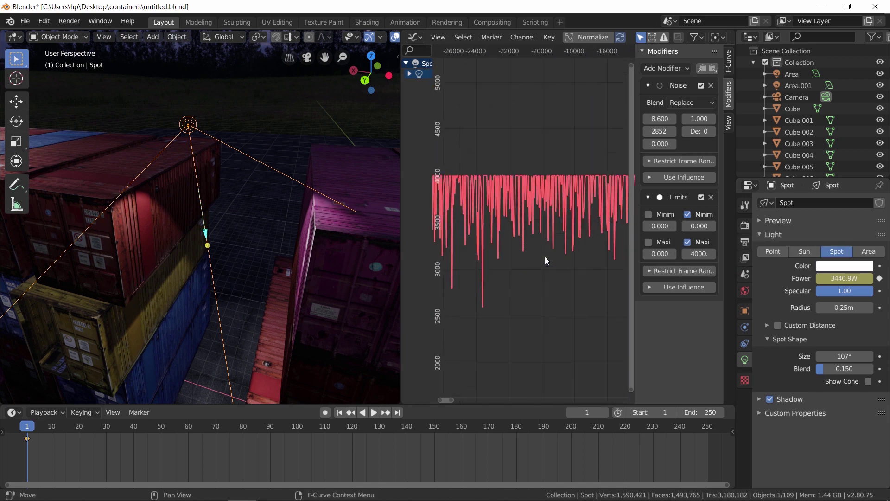
type("150")
key("Return")
type("0")
key("Return")
left_click_drag(655, 119, 656, 119)
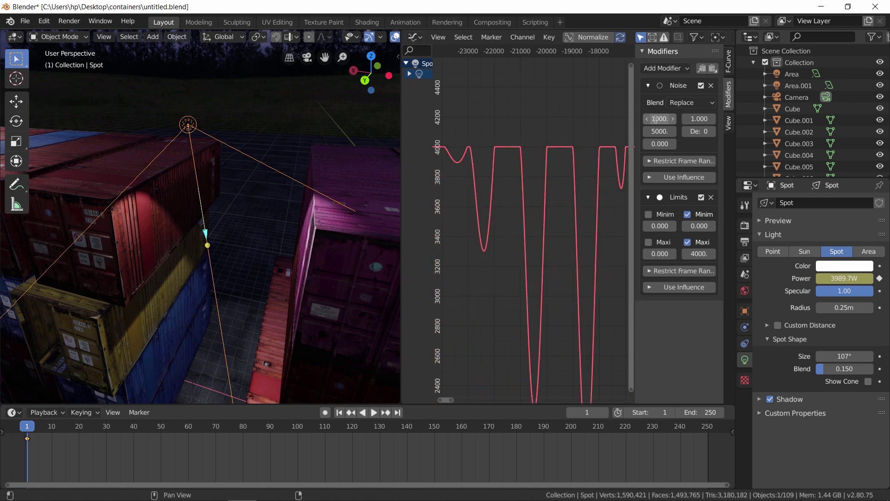
Remove the noise's lower limit and preview the flicker with the whole noise curve framed.
key("space")
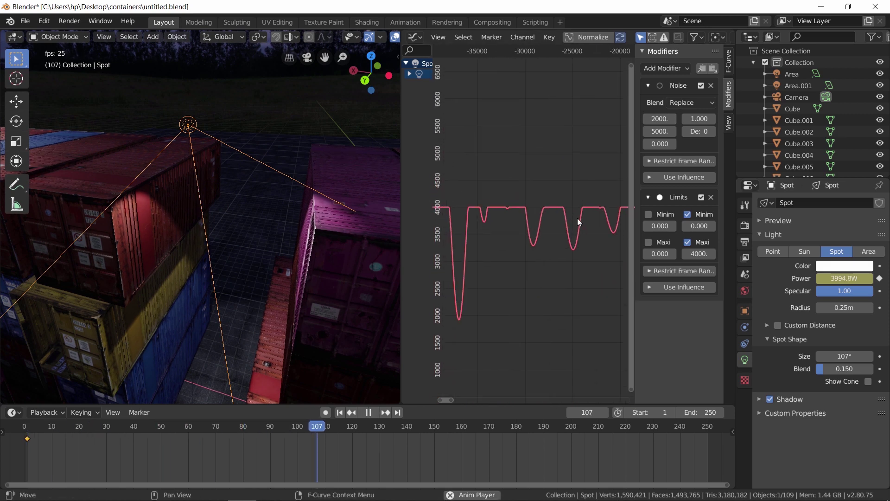
left_click(686, 214)
key("space")
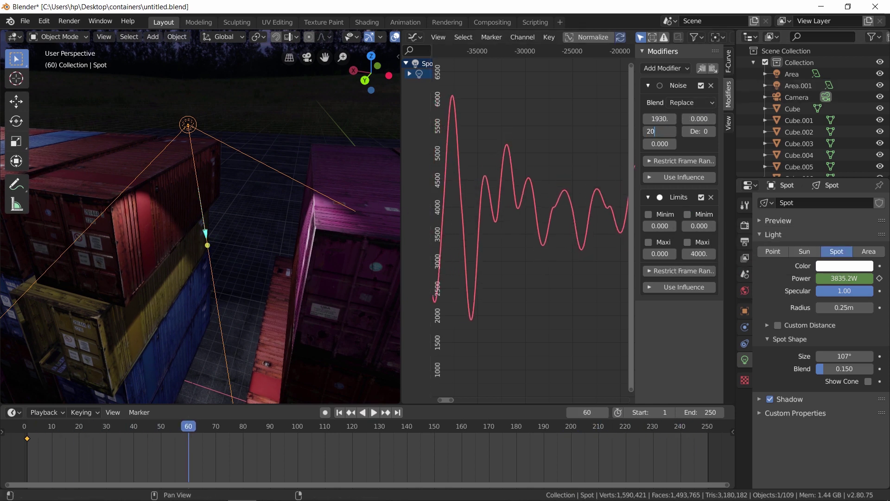
key("Return")
scroll(552, 198, "down", 5)
scroll(552, 199, "down", 5)
key("g")
key("Escape")
scroll(576, 202, "up", 3)
scroll(579, 137, "up", 3)
key("Home")
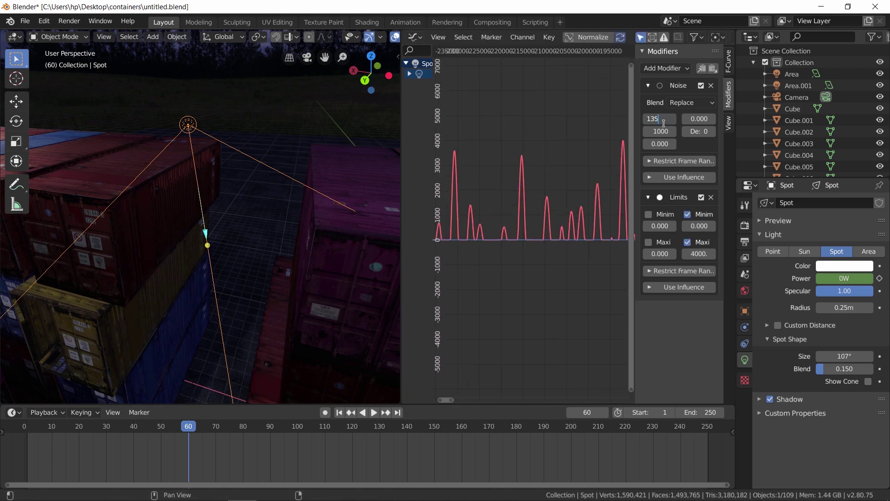
Enter the Noise modifier's new scale and strength values, previewing the spiky flicker.
key("Return")
scroll(543, 246, "up", 2)
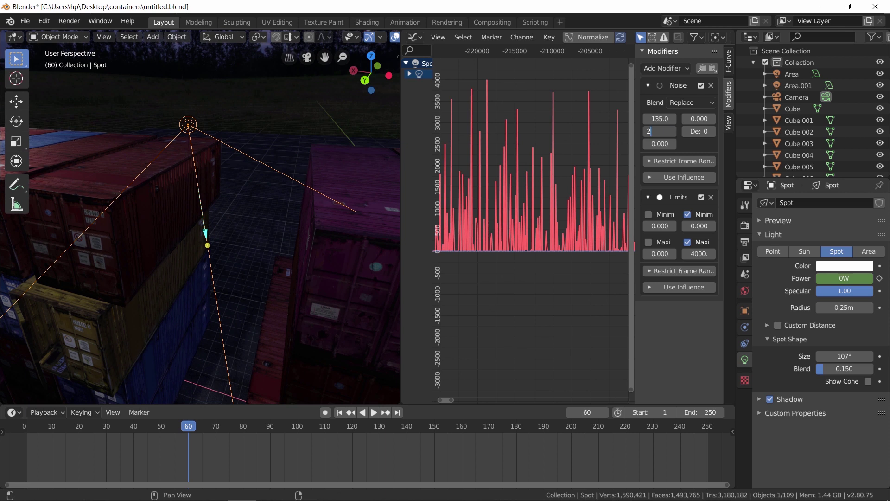
type("850")
key("Return")
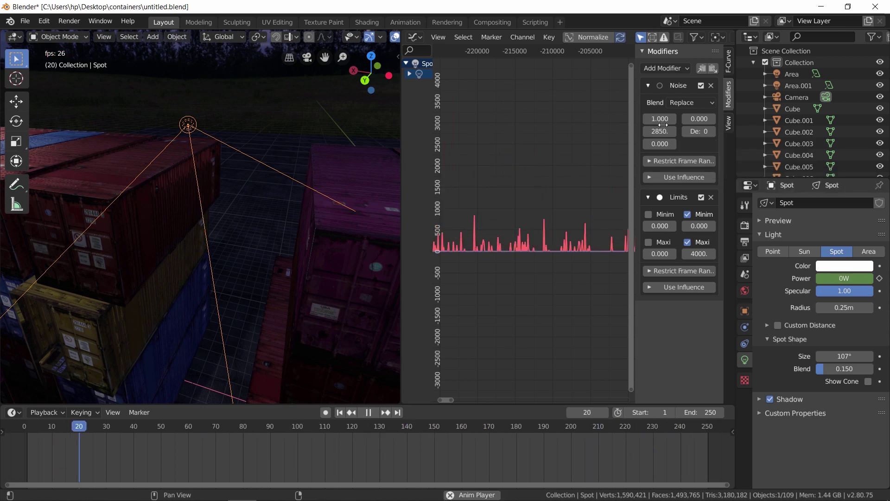
middle_click_drag(230, 264, 324, 213)
key("space")
type("28000")
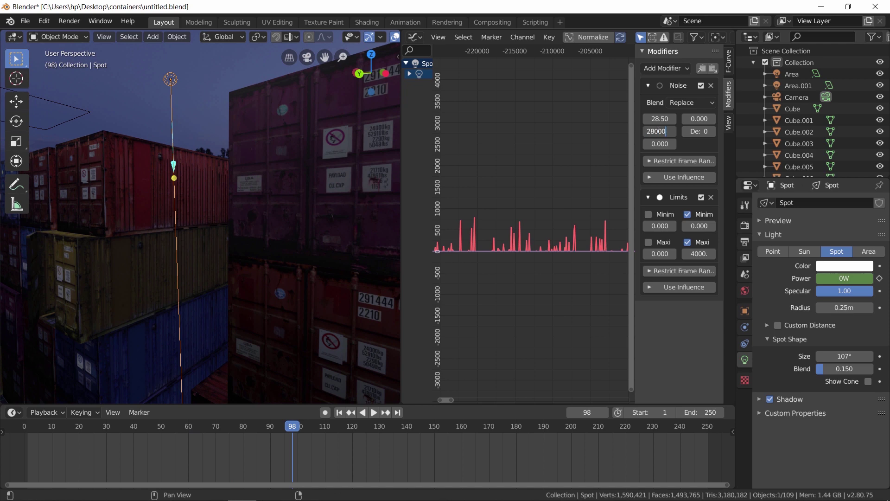
key("BackSpace")
key("Return")
key("space")
Move the spot light to a new position, checking the flicker through the camera.
key("KP_0")
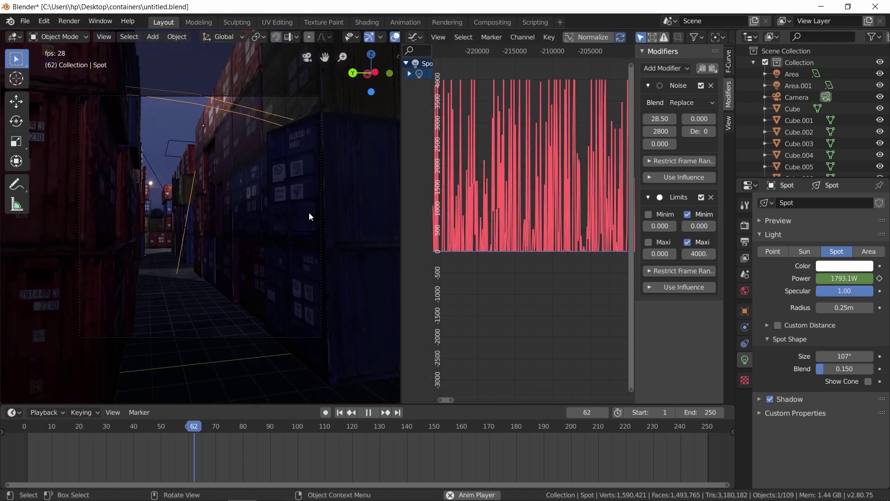
key("space")
mouse_move(302, 313)
middle_mouse_down()
mouse_move(247, 265)
mouse_move(232, 167)
middle_mouse_up()
key("space")
key("g")
left_click(324, 156)
key("KP_0")
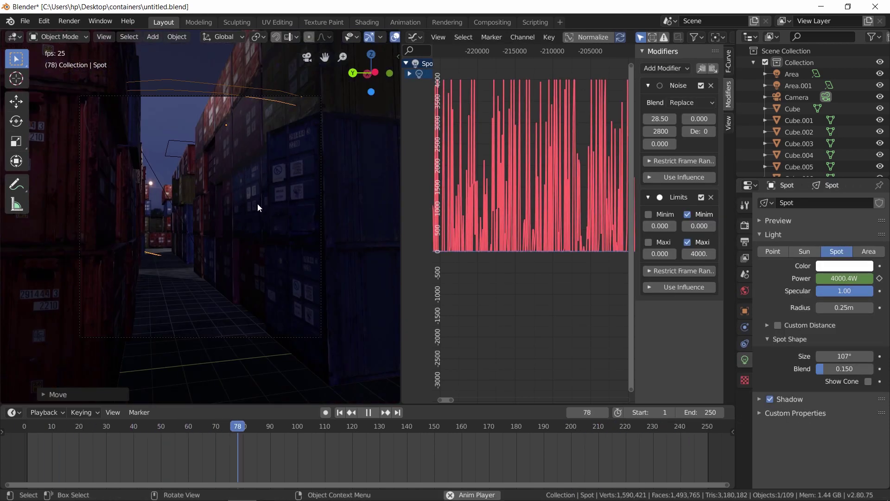
key("space")
Cap the spot light's maximum power at 8000 W and tint it pale pink.
middle_click_drag(256, 205, 218, 153)
left_click(698, 254)
type("8000.")
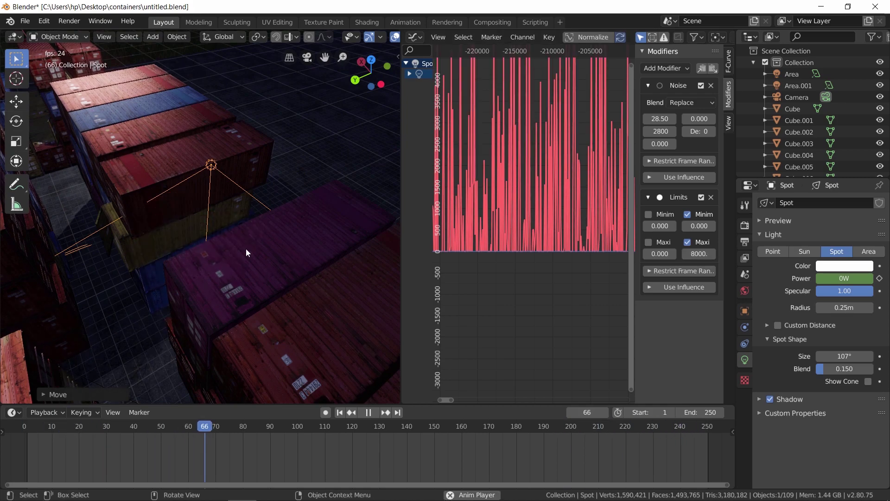
key("space")
key("KP_0")
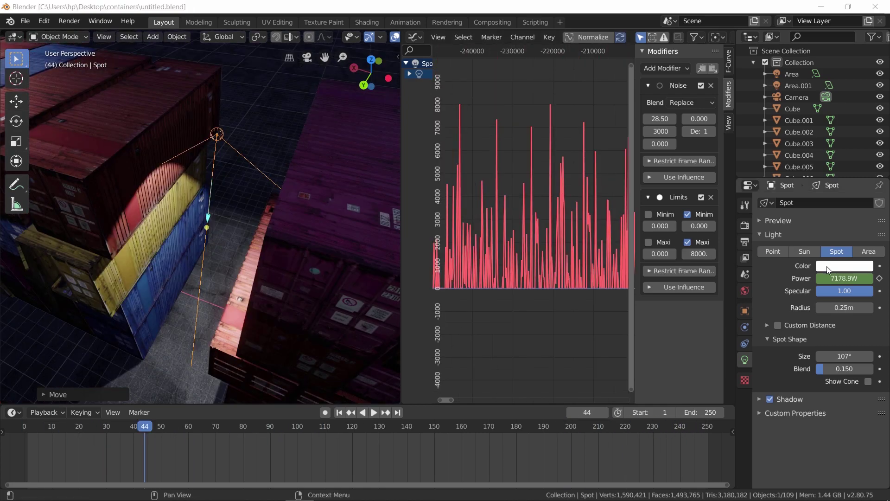
left_click(844, 265)
left_click(830, 153)
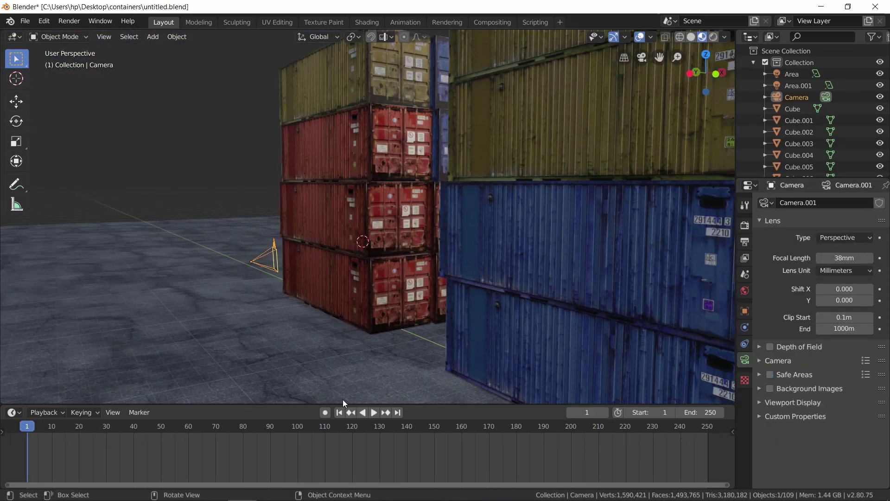
Place the camera at the alley's start on frame 1 and far end on frame 250.
left_click(744, 311)
key("KP_1")
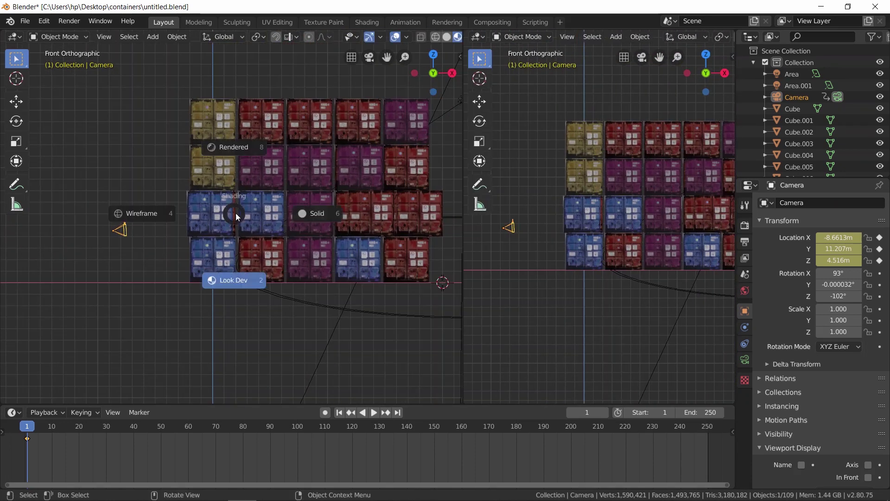
key("KP_0")
scroll(521, 233, "up", 4)
key("g")
left_click(670, 193)
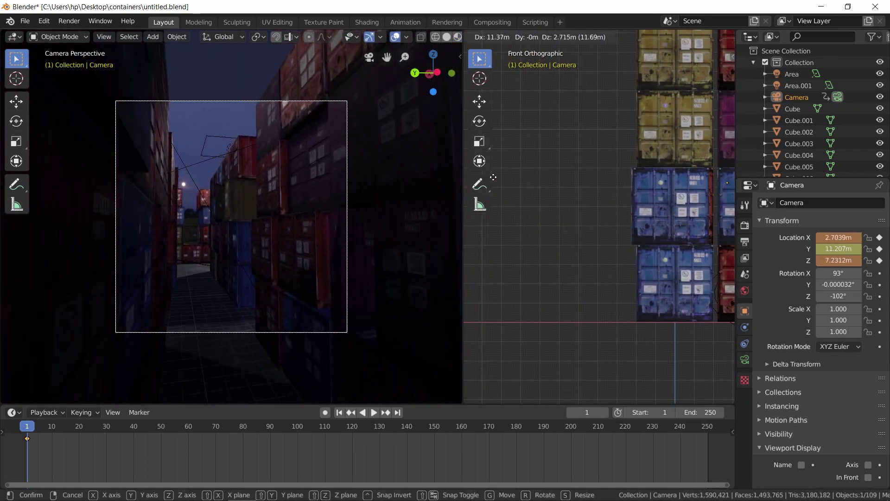
key("shift+Right")
key("g")
left_click(542, 206)
key("space")
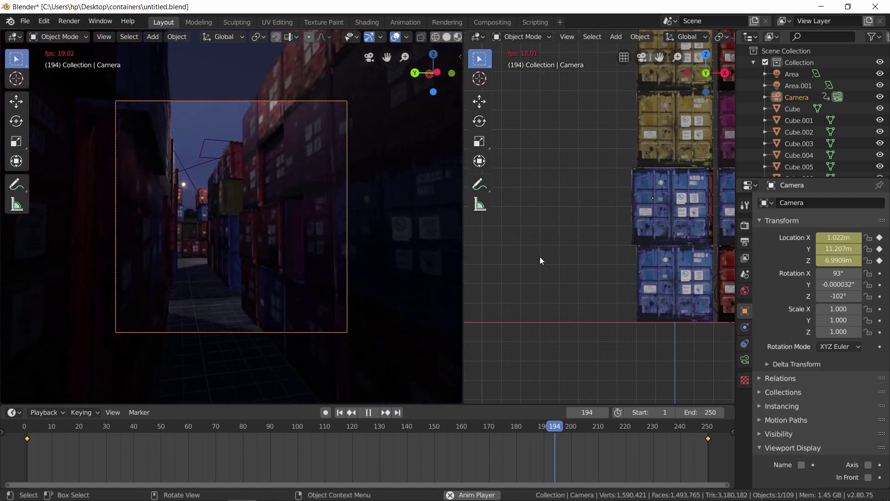
key("space")
Duplicate the area light above the containers, then bring up the render shadow settings.
middle_click_drag(301, 298, 300, 209)
key("shift+d")
left_click(95, 260)
middle_click_drag(602, 231, 587, 258)
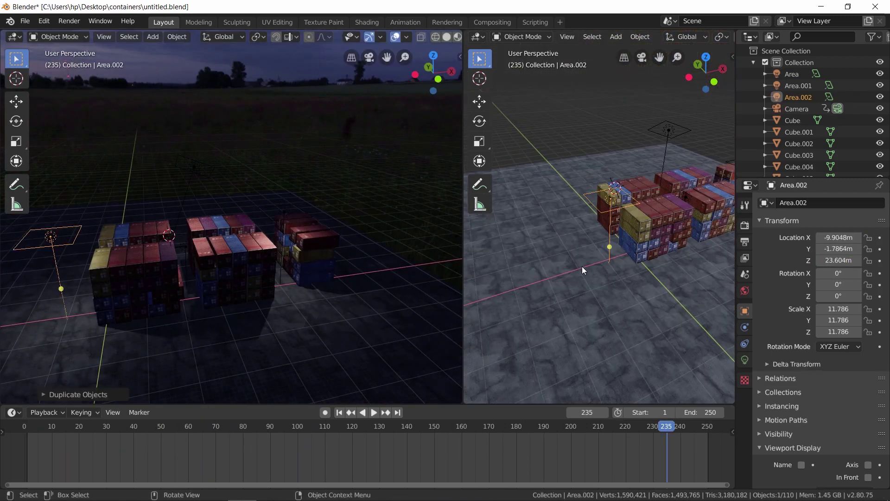
key("KP_0")
key("ctrl+z")
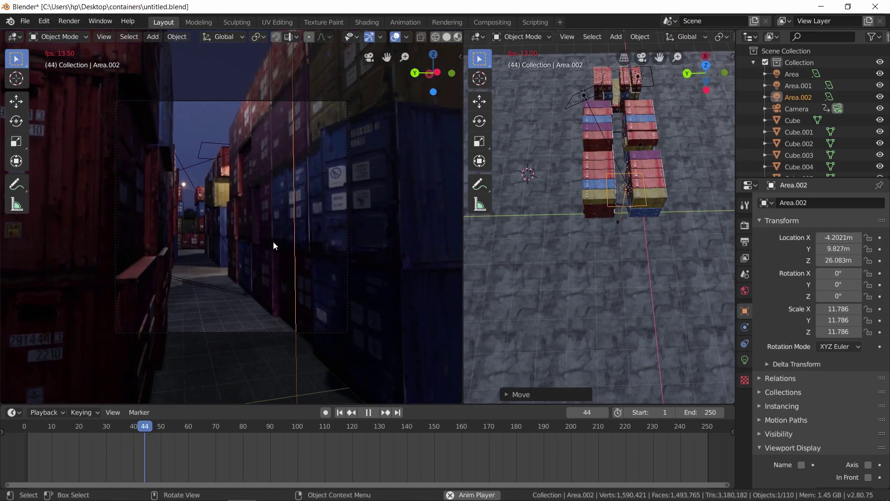
key("ctrl+z")
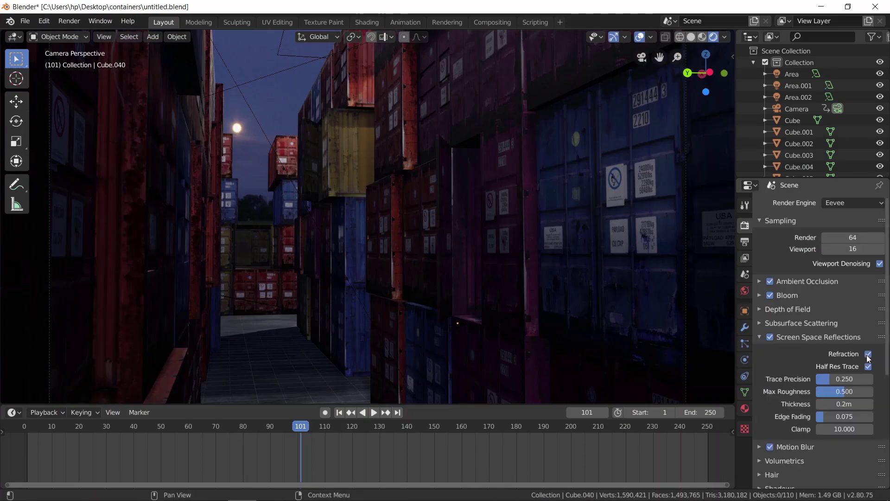
left_click(758, 335)
left_click(761, 392)
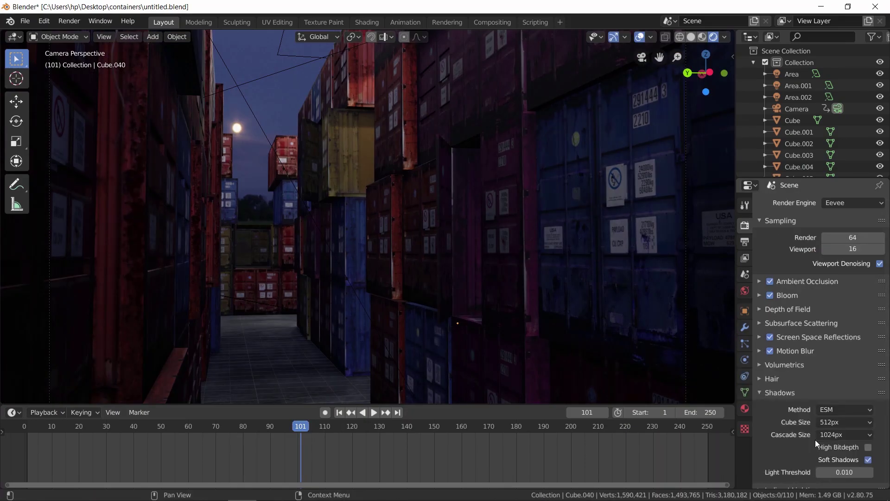
Keep ESM as the render shadow method and expand colour management.
scroll(815, 440, "down", 3)
left_click(849, 355)
left_click(760, 337)
left_click(760, 405)
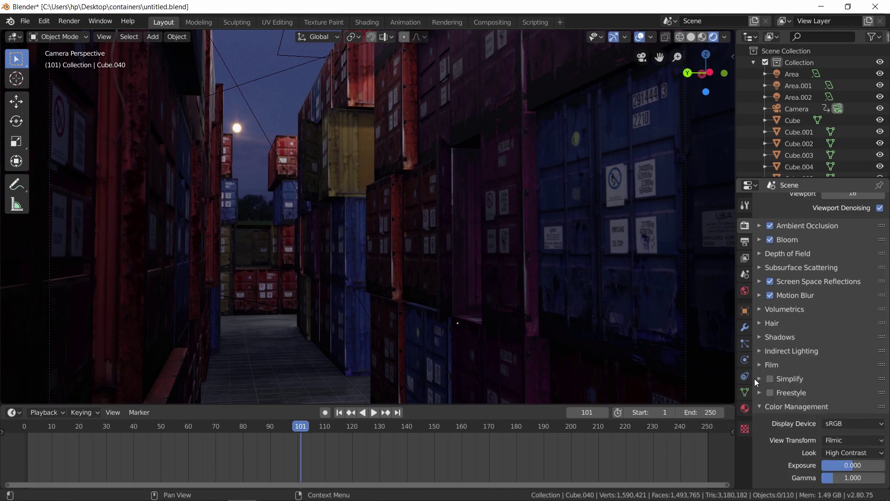
Output the render to the desktop containers folder as an FFmpeg video.
left_click(744, 241)
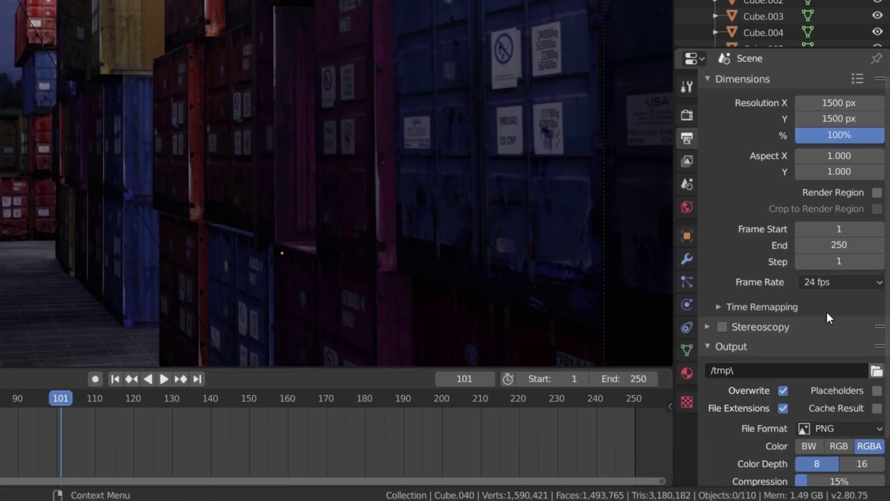
left_click(875, 371)
left_click(866, 52)
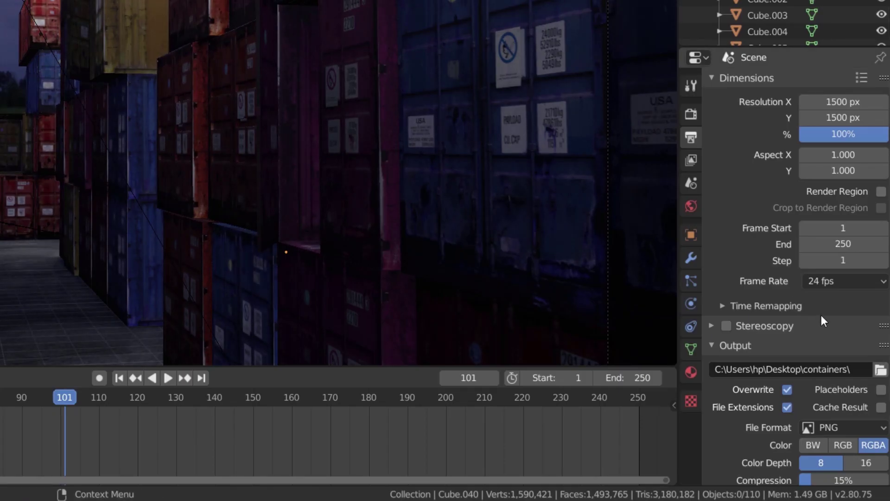
left_click(833, 428)
left_click(815, 337)
Choose the video container format and set the output quality to High.
scroll(797, 336, "down", 2)
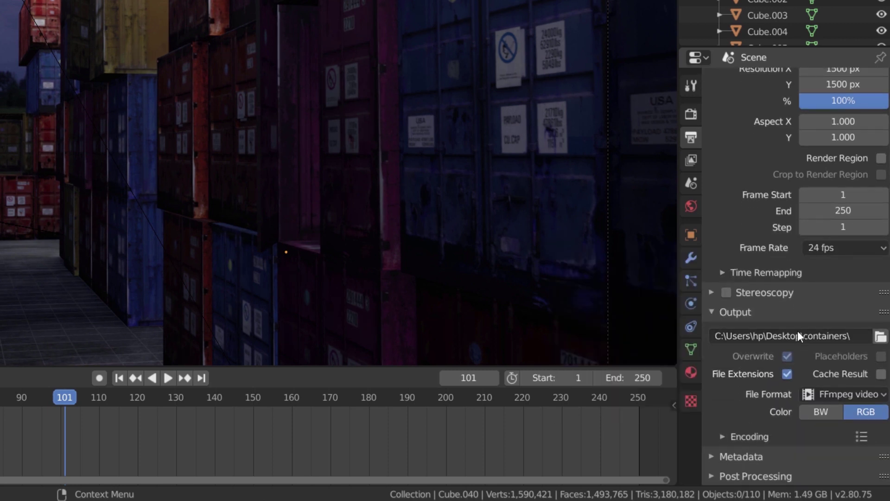
left_click(741, 436)
scroll(728, 421, "down", 5)
scroll(788, 371, "down", 3)
left_click(830, 330)
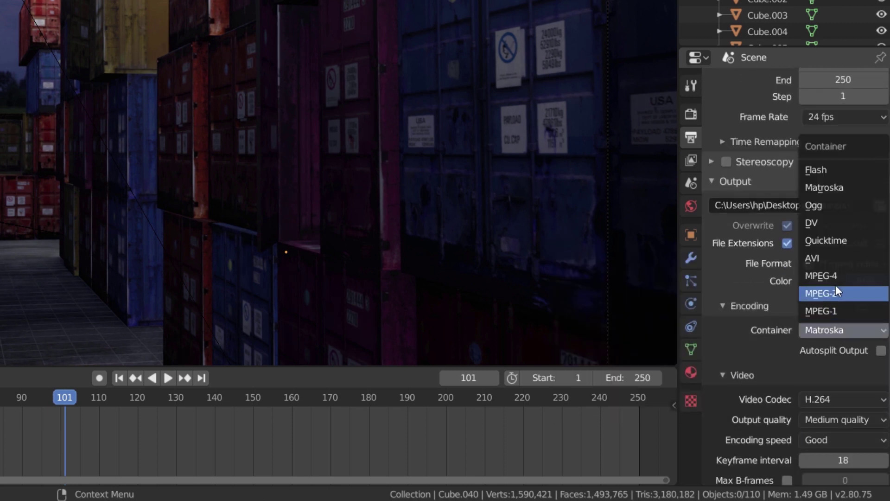
left_click(809, 275)
scroll(788, 334, "down", 3)
left_click(840, 342)
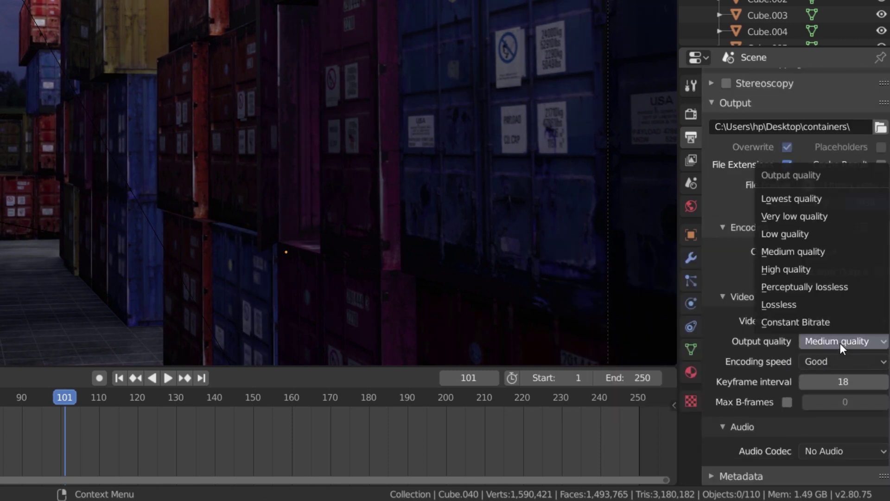
left_click(799, 271)
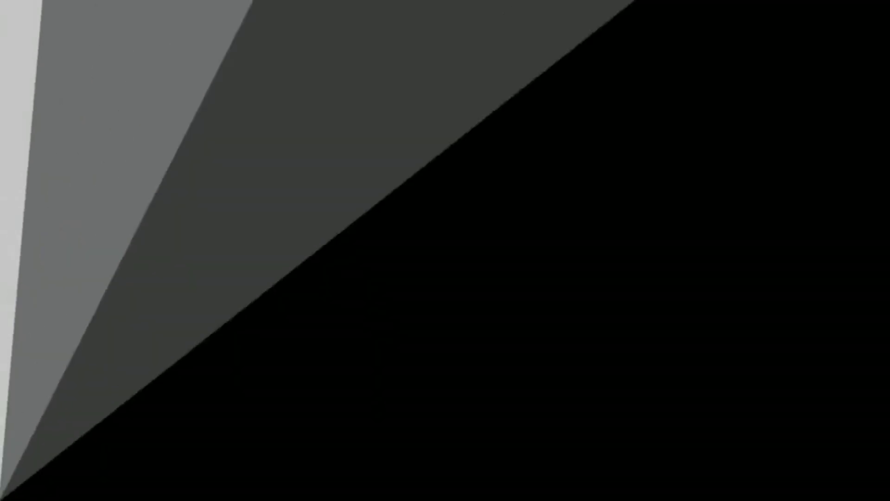